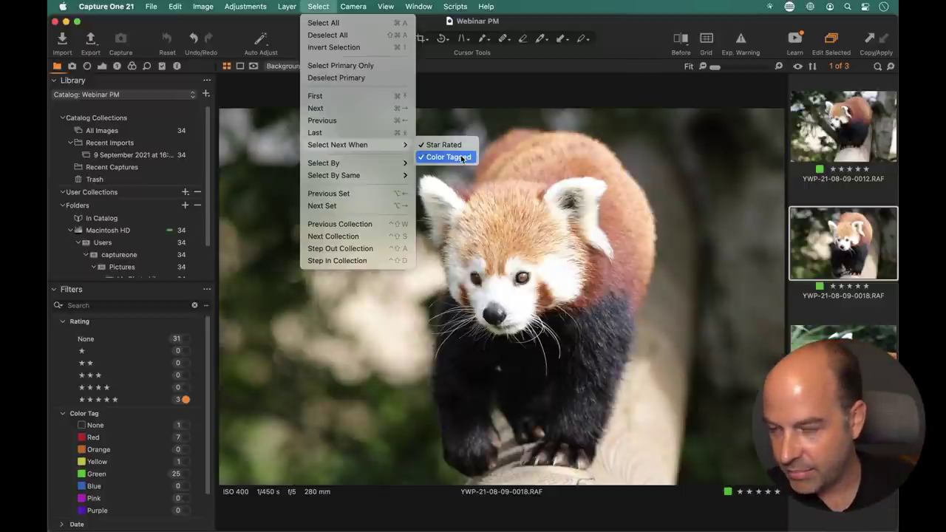
Step: Close the Webinar PM catalog and open the recent Capture One 21 catalog
{"action": "left_click", "coordinate": [209, 106]}
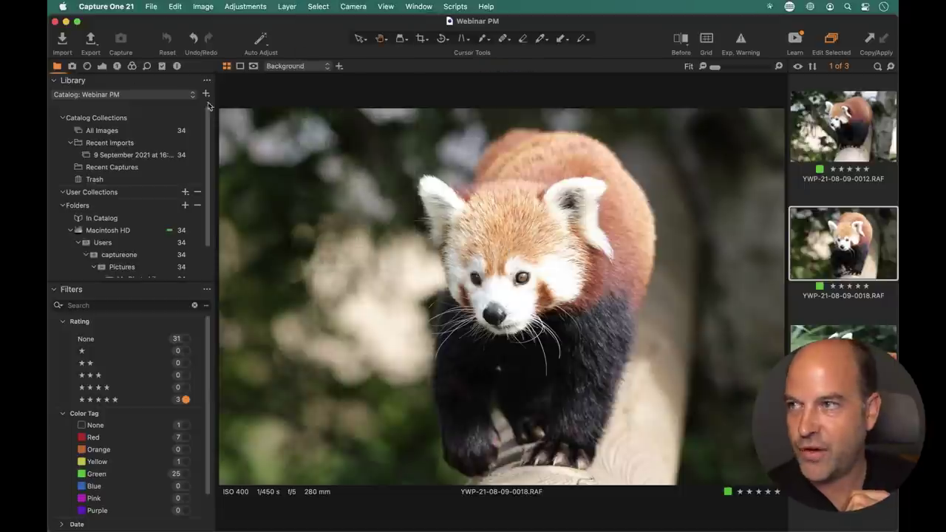
{"action": "left_click", "coordinate": [70, 23]}
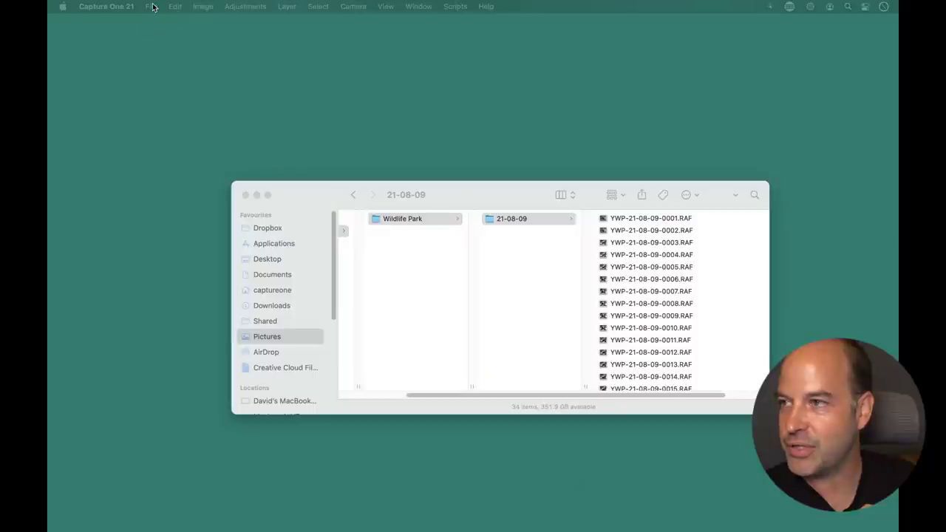
{"action": "left_click", "coordinate": [151, 6]}
{"action": "mouse_move", "coordinate": [222, 59]}
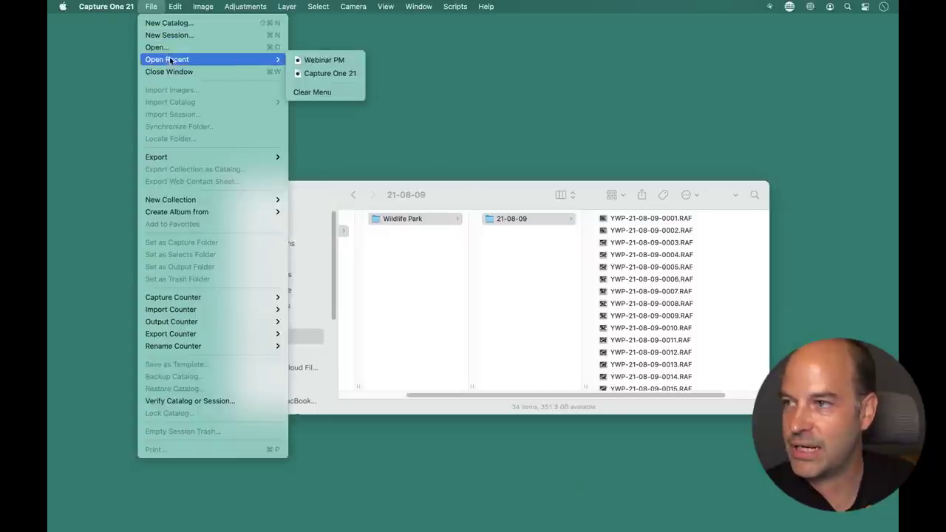
{"action": "left_click", "coordinate": [329, 73]}
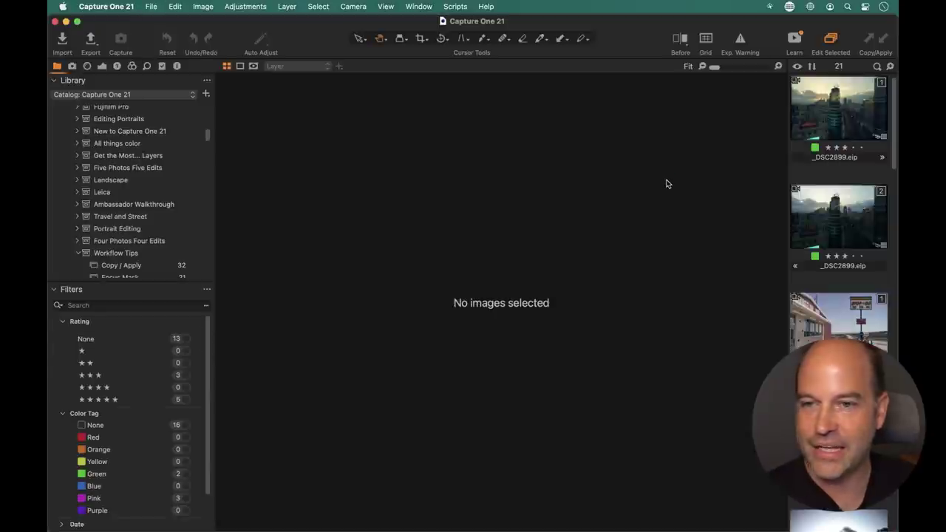
Step: Open the second variant of the dog-on-the-beach photo from the thumbnail grid and hide the browser for a larger view
{"action": "key", "text": "super+alt+v"}
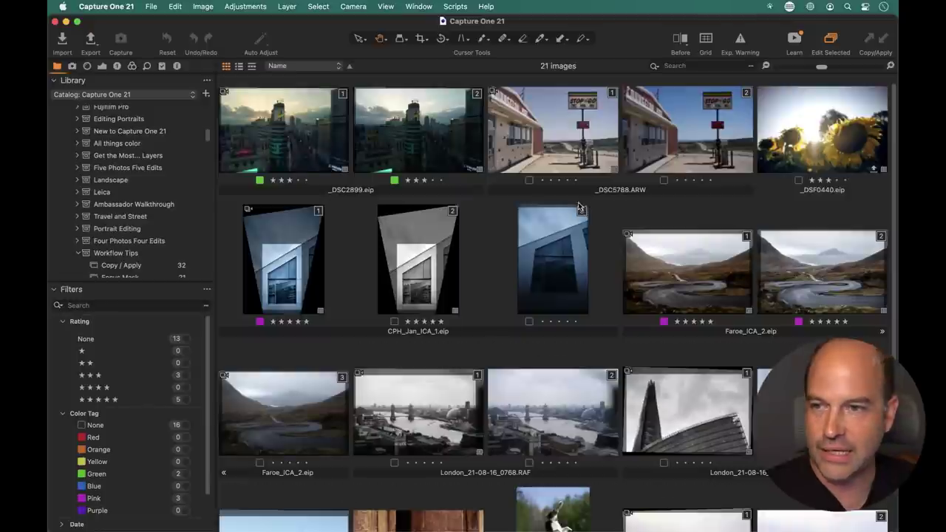
{"action": "scroll", "coordinate": [575, 221], "scroll_direction": "down", "scroll_amount": 5}
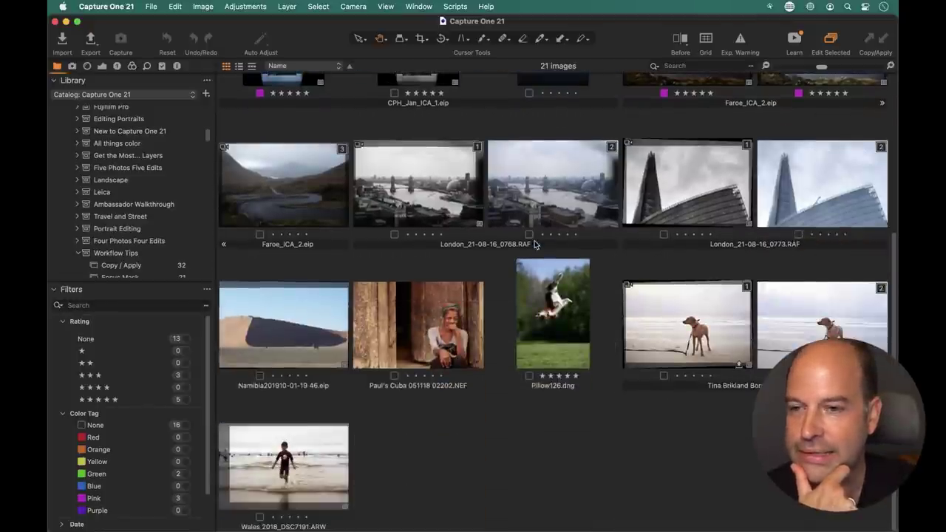
{"action": "double_click", "coordinate": [829, 333]}
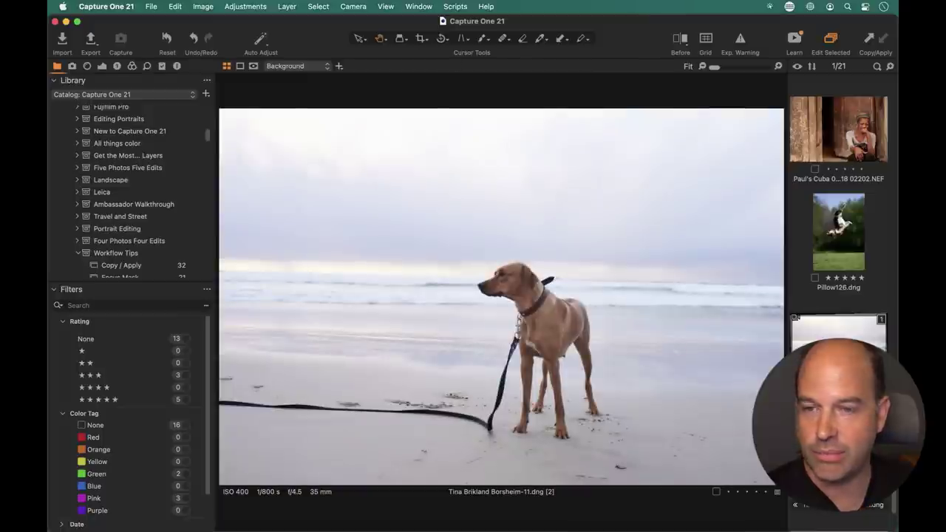
{"action": "key", "text": "super+alt+b"}
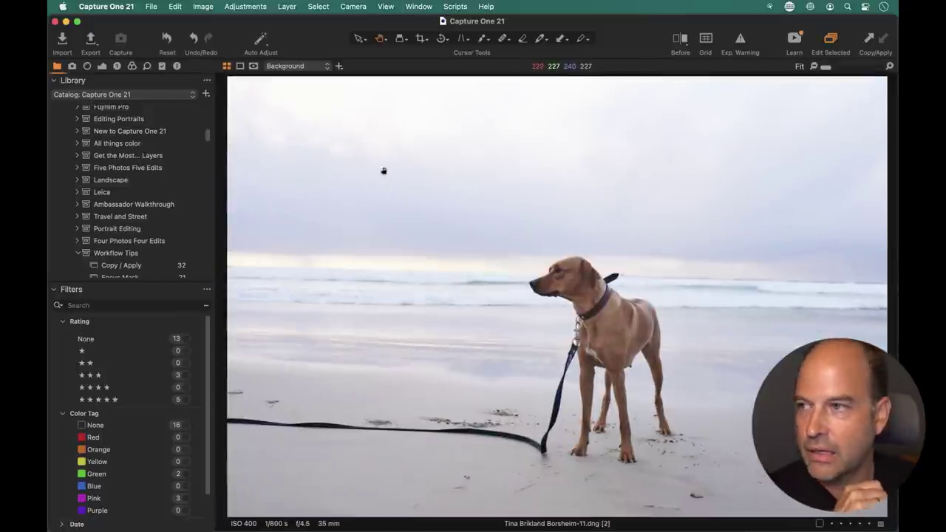
Step: Reset all existing adjustments on the beach dog photo, with the exposure tools shown
{"action": "left_click", "coordinate": [102, 65]}
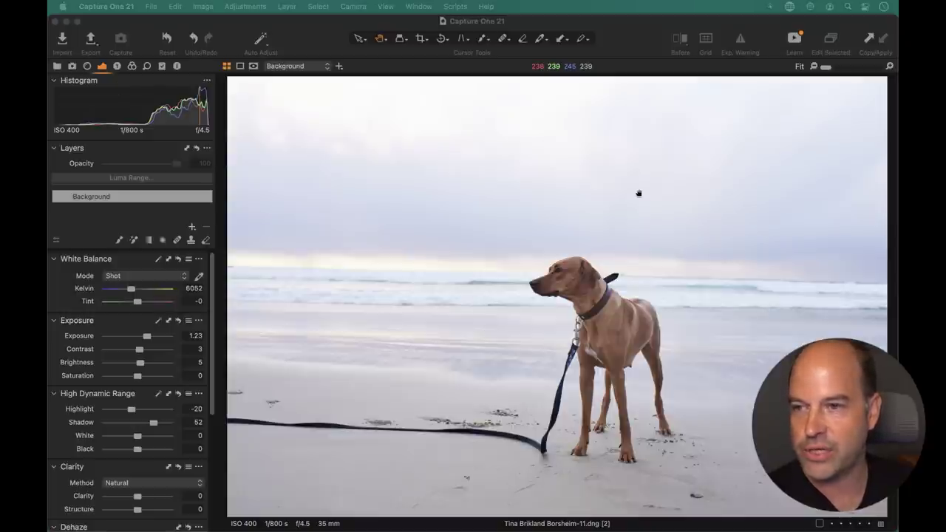
{"action": "left_click", "coordinate": [167, 39]}
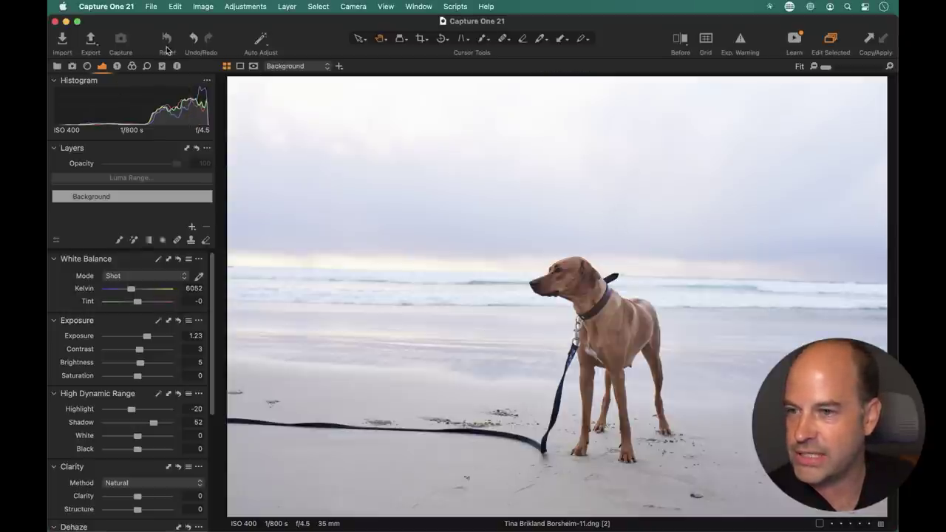
{"action": "left_click", "coordinate": [167, 38]}
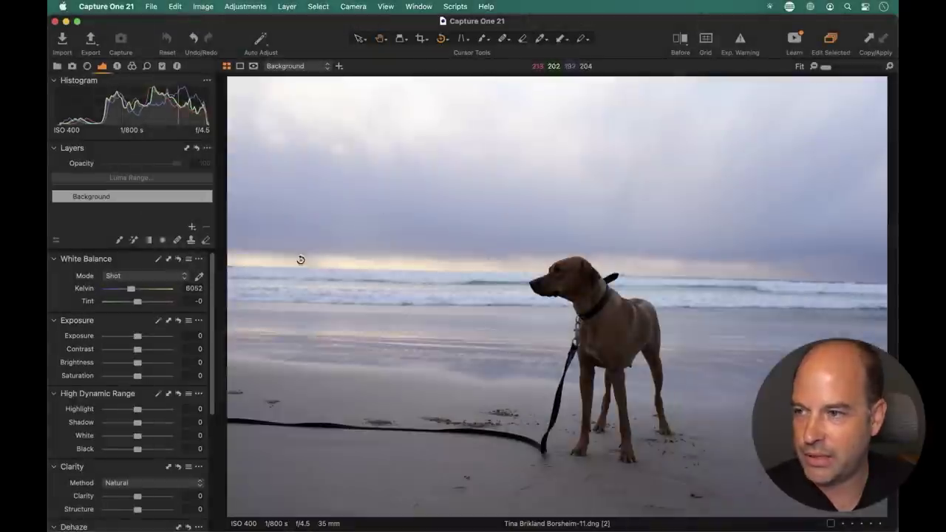
Step: Straighten the photo along the sea horizon and crop it to about 1080 x 633 px around the dog
{"action": "left_click_drag", "start_coordinate": [228, 266], "coordinate": [885, 282]}
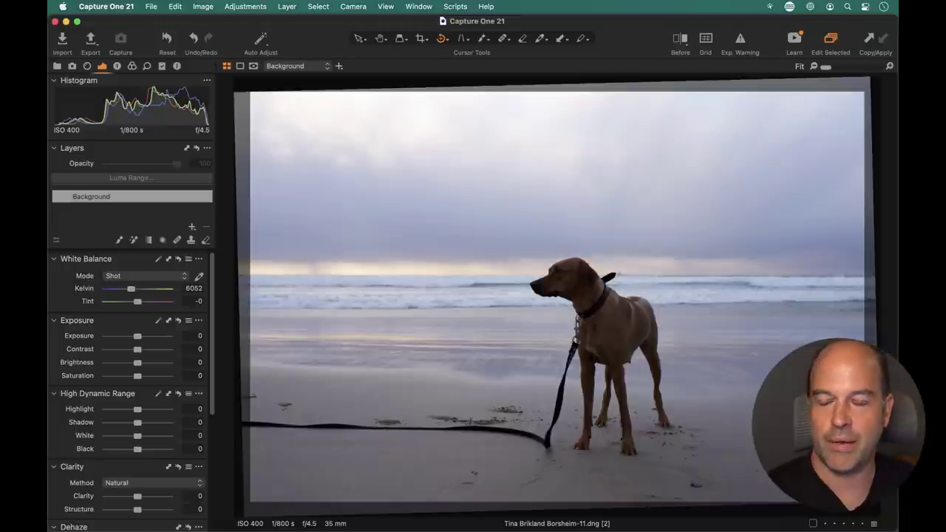
{"action": "left_click", "coordinate": [421, 38]}
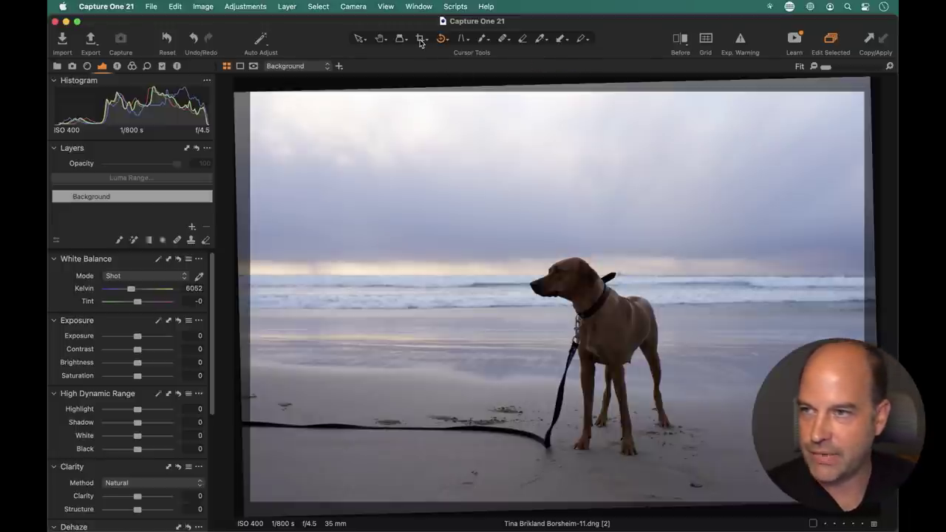
{"action": "left_click_drag", "start_coordinate": [863, 94], "coordinate": [763, 195]}
{"action": "left_click_drag", "start_coordinate": [599, 285], "coordinate": [635, 287]}
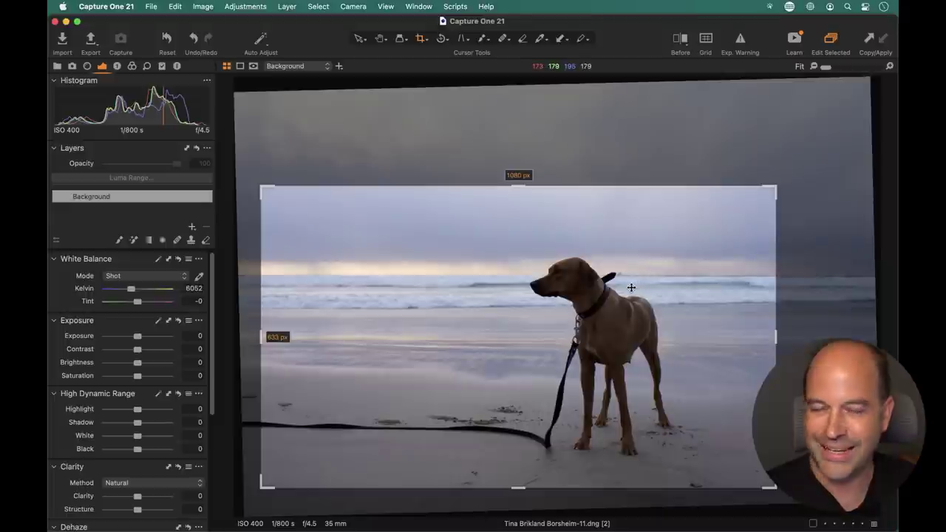
{"action": "left_click", "coordinate": [538, 305]}
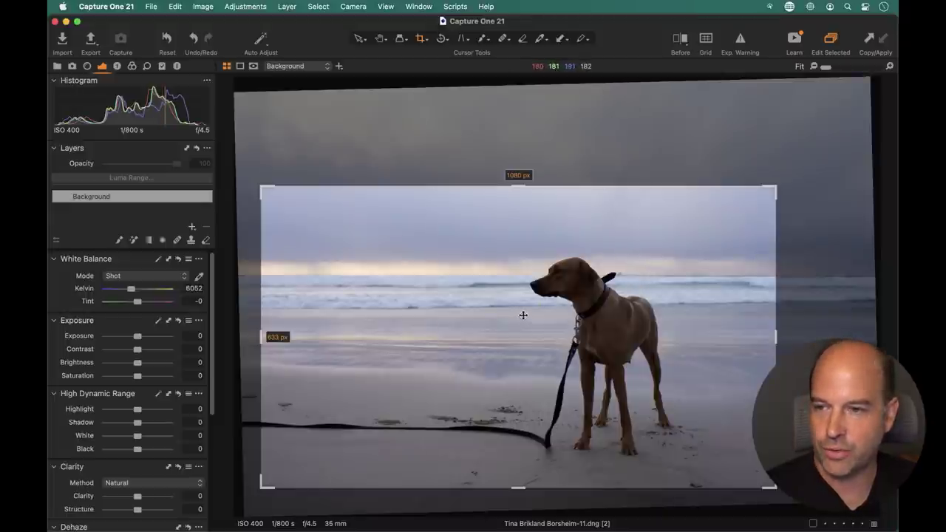
Step: Set the crop ratio to Unconstrained, fine-tune the crop frame's edge and finish cropping
{"action": "right_click", "coordinate": [520, 316]}
{"action": "left_click", "coordinate": [524, 275]}
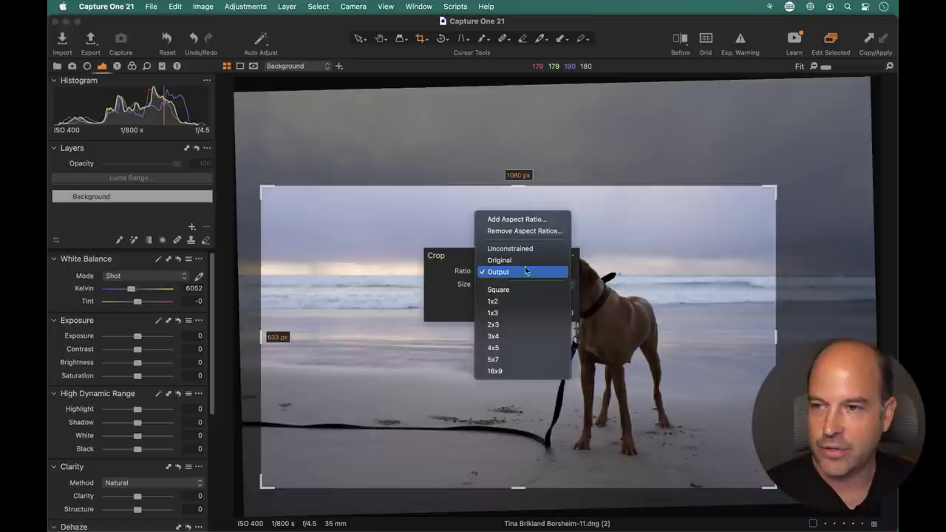
{"action": "left_click", "coordinate": [530, 251]}
{"action": "left_click", "coordinate": [521, 273]}
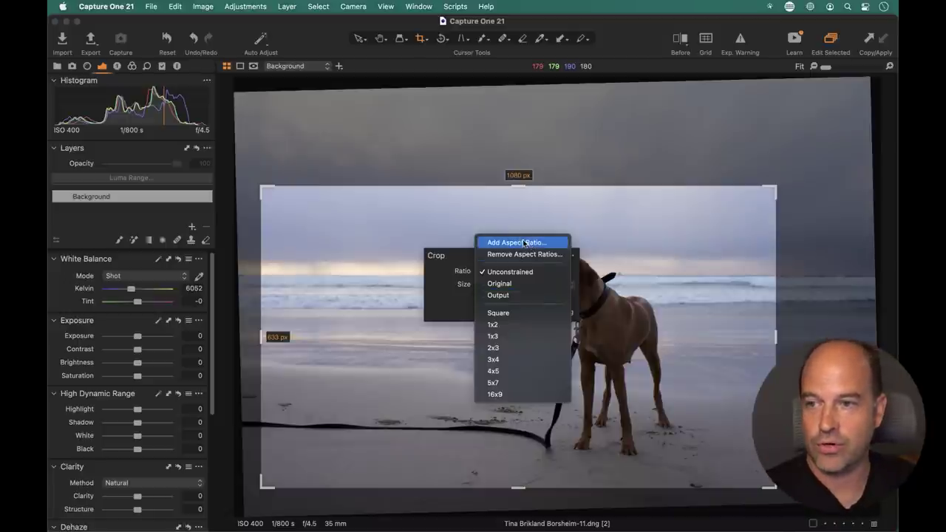
{"action": "left_click", "coordinate": [457, 258]}
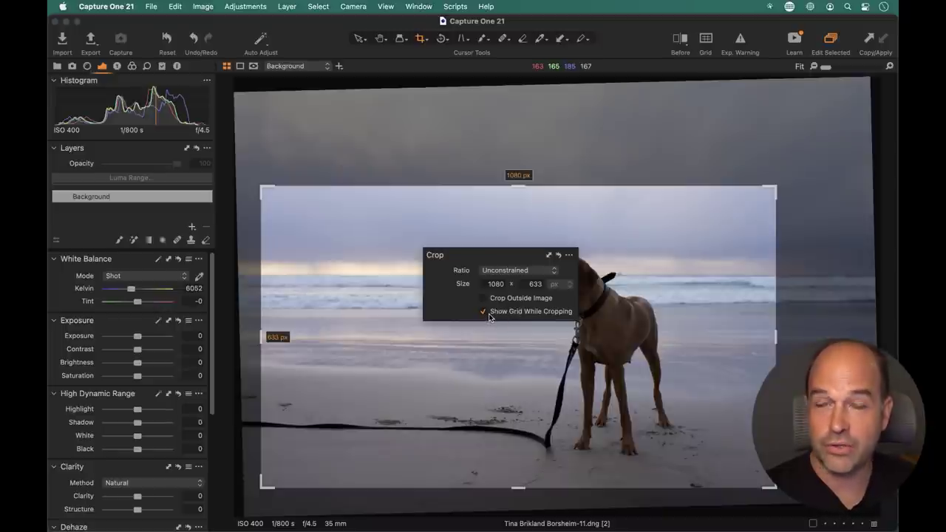
{"action": "left_click_drag", "start_coordinate": [785, 190], "coordinate": [770, 190]}
{"action": "key", "text": "h"}
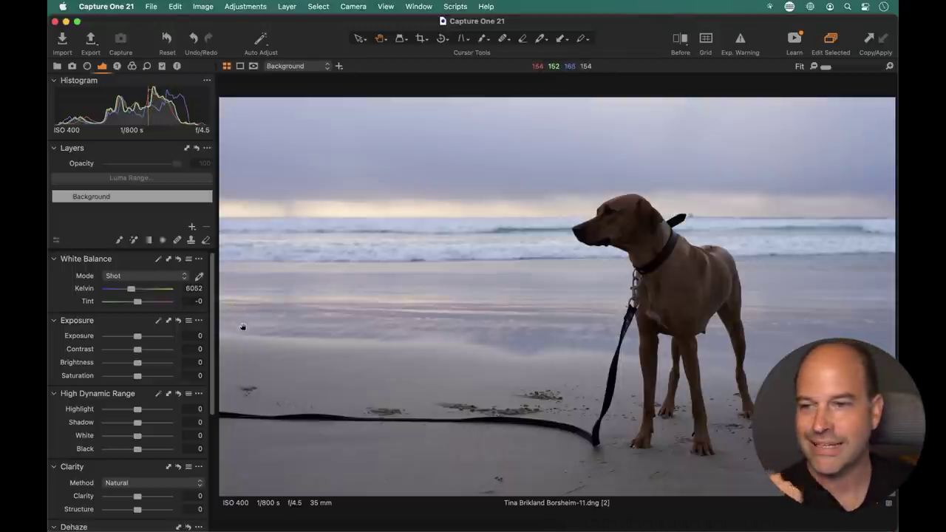
Step: Look over the photo's metadata and inspect the dog at 100% zoom
{"action": "left_click", "coordinate": [178, 66]}
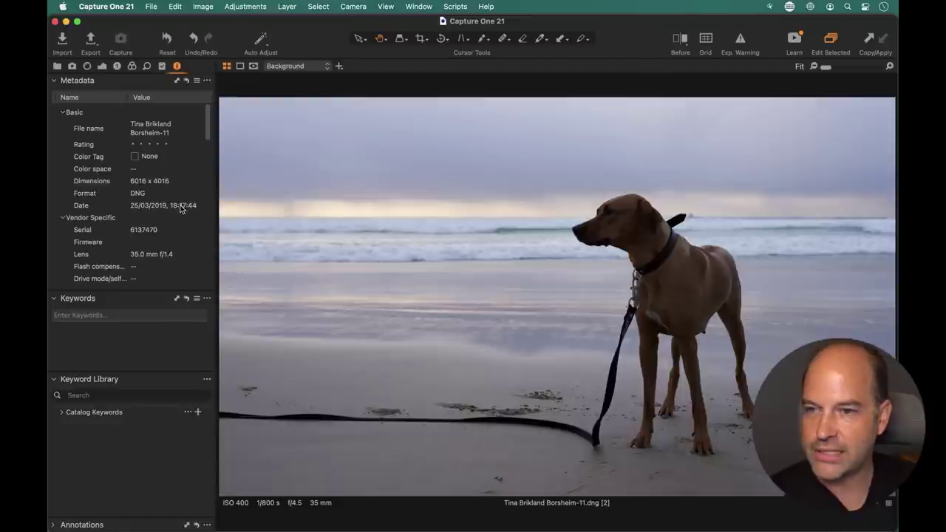
{"action": "left_click", "coordinate": [102, 65]}
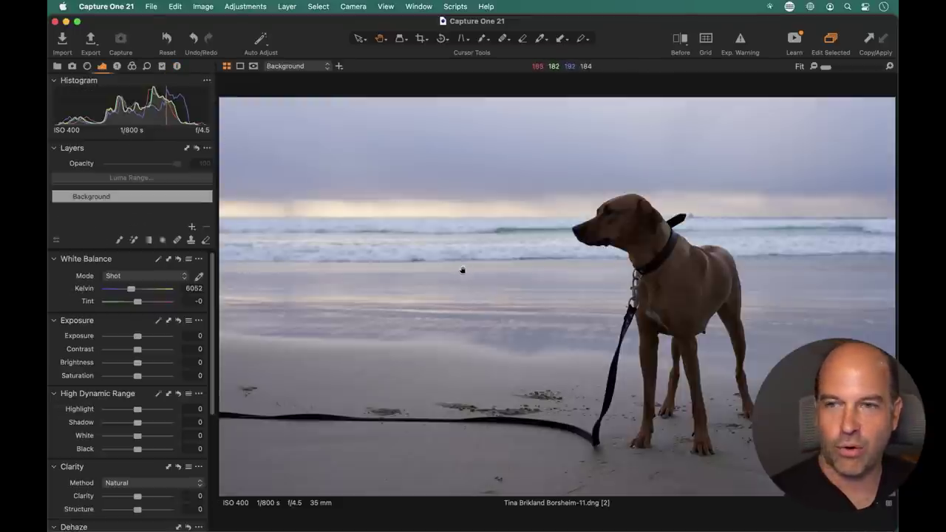
{"action": "left_click", "coordinate": [409, 394]}
{"action": "left_click", "coordinate": [417, 388]}
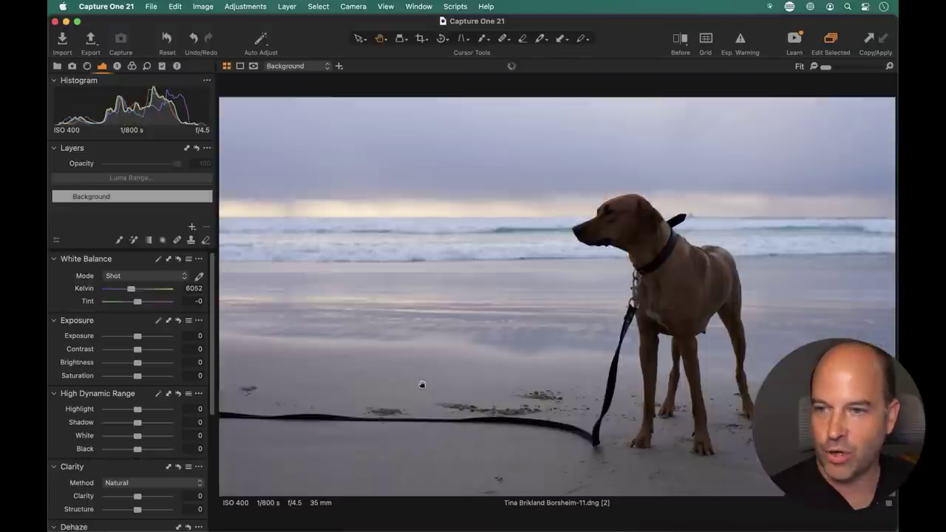
{"action": "left_click", "coordinate": [707, 277]}
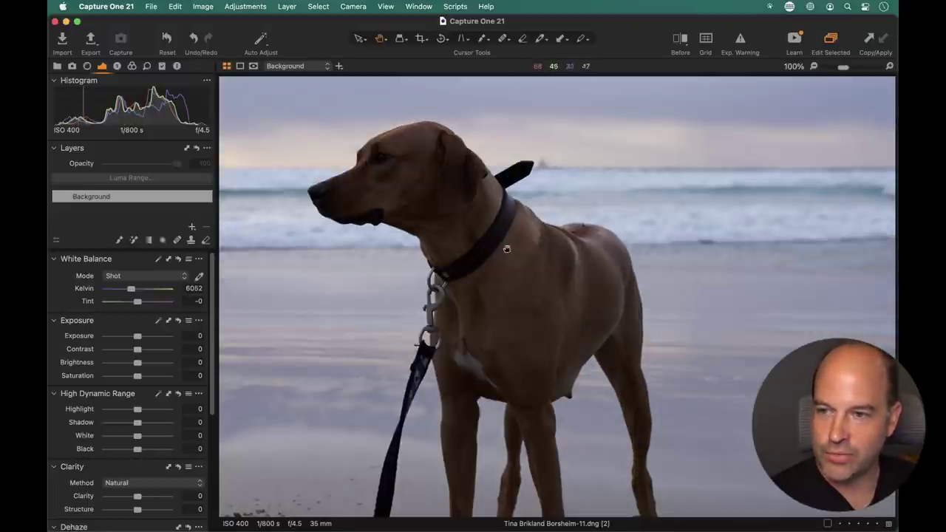
{"action": "left_click", "coordinate": [547, 317]}
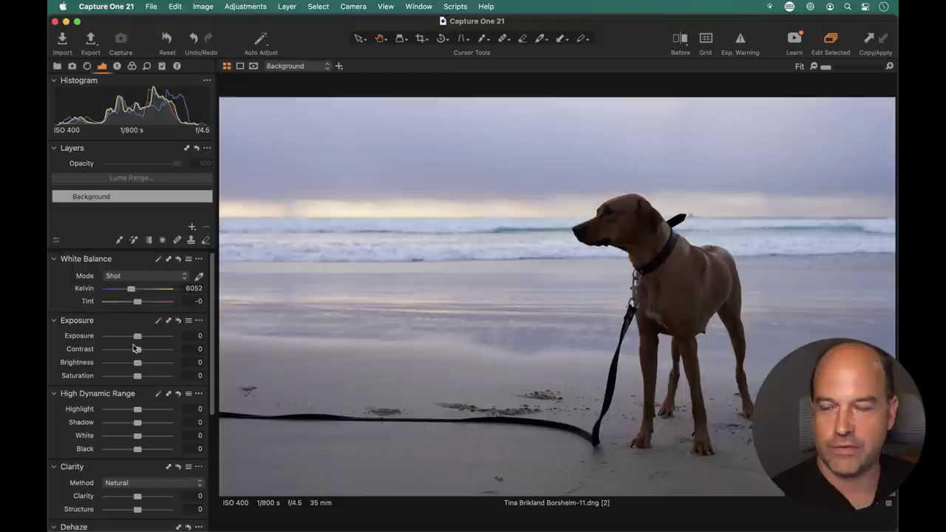
Step: Raise the exposure to 1.38 and warm the white balance to 8466 Kelvin
{"action": "left_click_drag", "start_coordinate": [138, 337], "coordinate": [149, 339]}
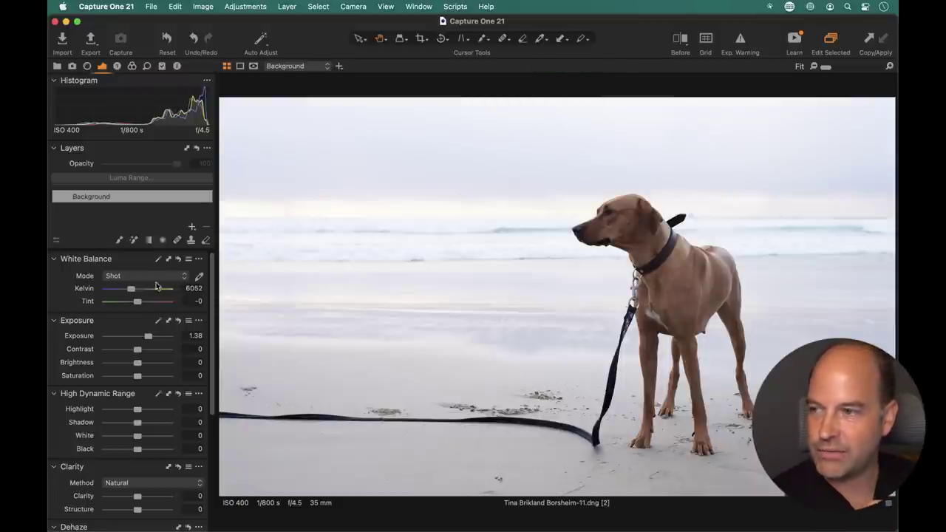
{"action": "left_click_drag", "start_coordinate": [132, 289], "coordinate": [143, 291]}
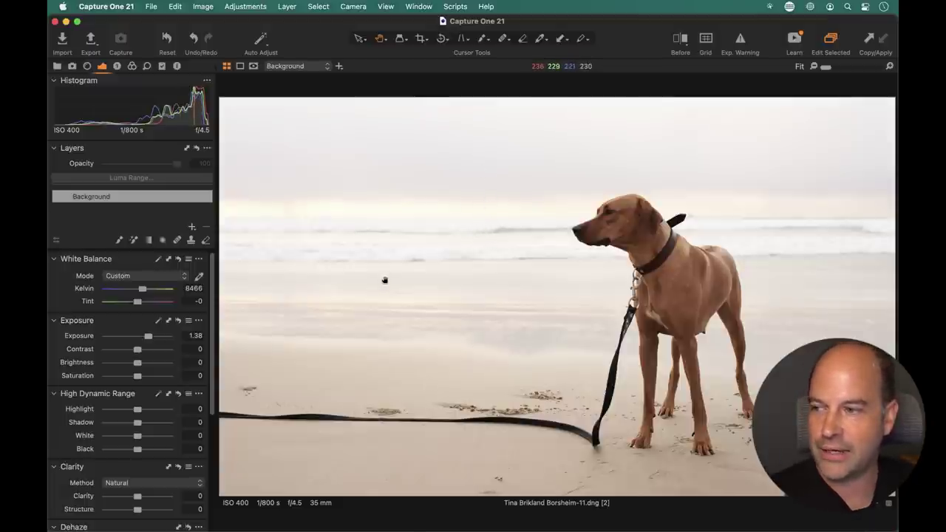
Step: Lower the High Dynamic Range Highlight to -65 and set Clarity to 30 with the Natural method
{"action": "left_click_drag", "start_coordinate": [137, 411], "coordinate": [117, 414]}
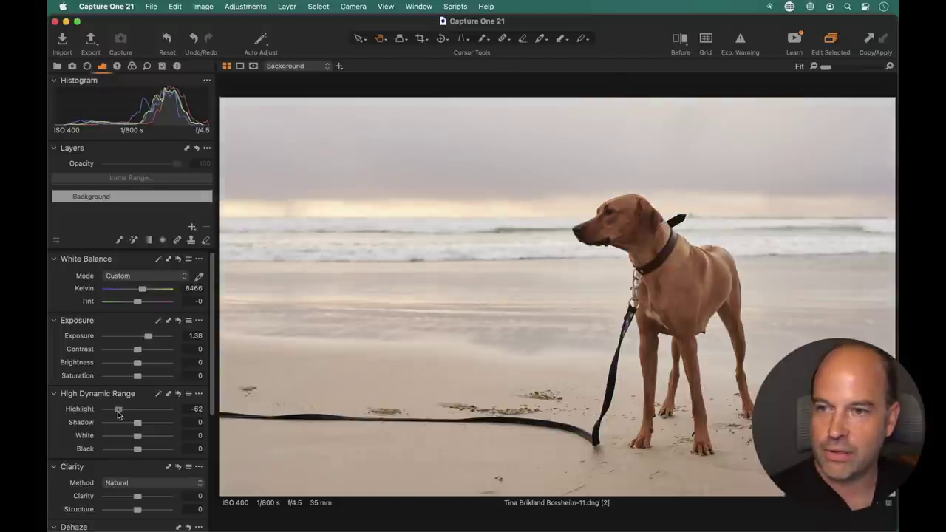
{"action": "left_click_drag", "start_coordinate": [117, 411], "coordinate": [116, 410]}
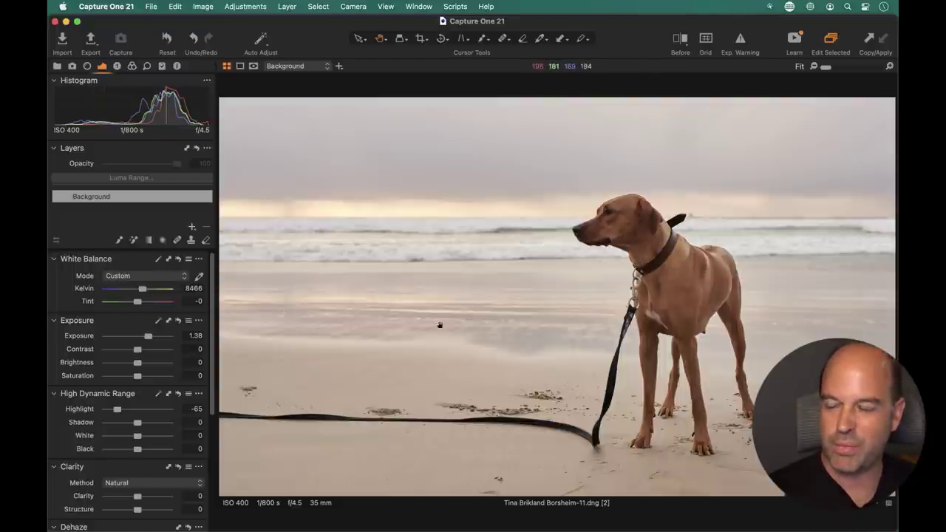
{"action": "scroll", "coordinate": [141, 411], "scroll_direction": "down", "scroll_amount": 3}
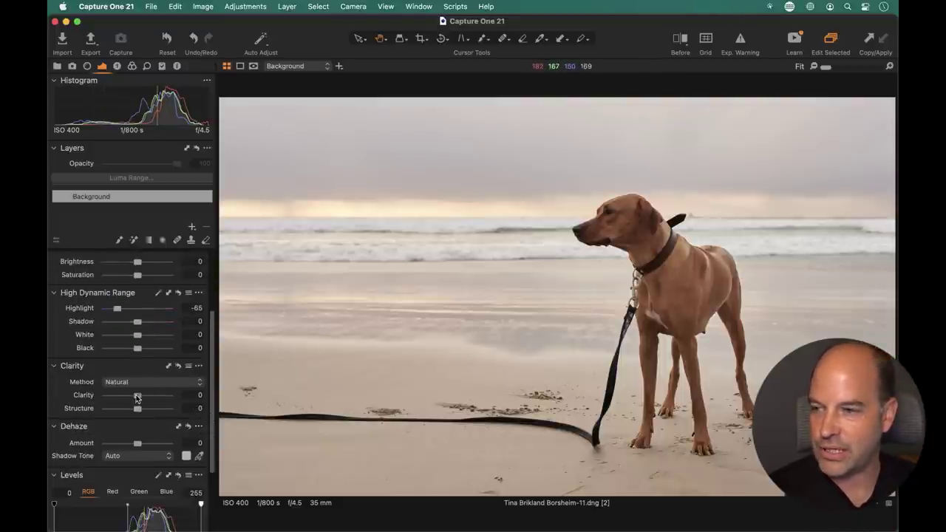
{"action": "left_click_drag", "start_coordinate": [137, 398], "coordinate": [147, 399]}
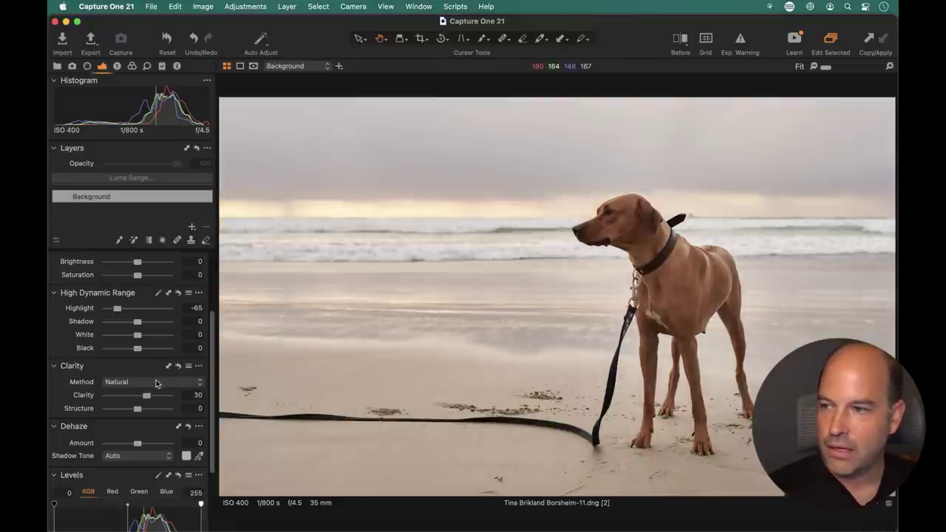
Step: Apply the automatic Levels adjustment to the dog photo
{"action": "scroll", "coordinate": [150, 363], "scroll_direction": "up", "scroll_amount": 5}
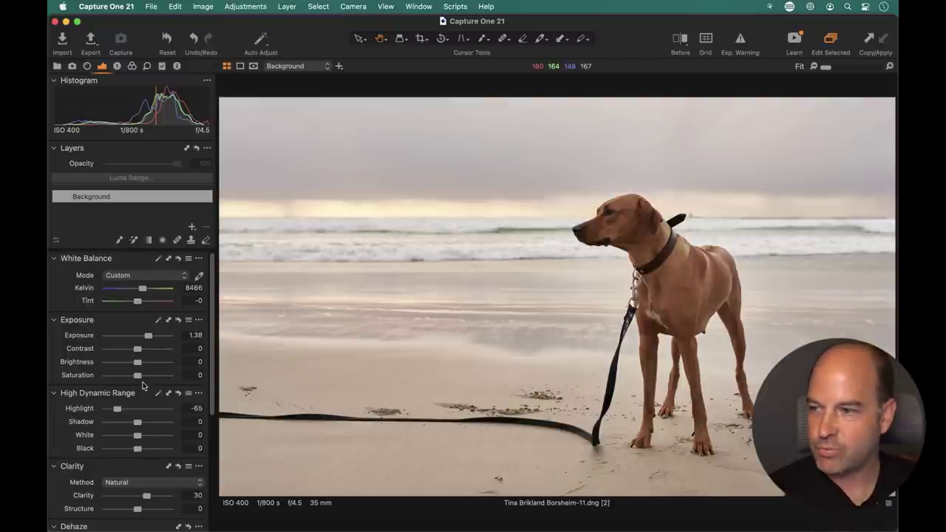
{"action": "scroll", "coordinate": [134, 399], "scroll_direction": "down", "scroll_amount": 8}
{"action": "left_click", "coordinate": [159, 409]}
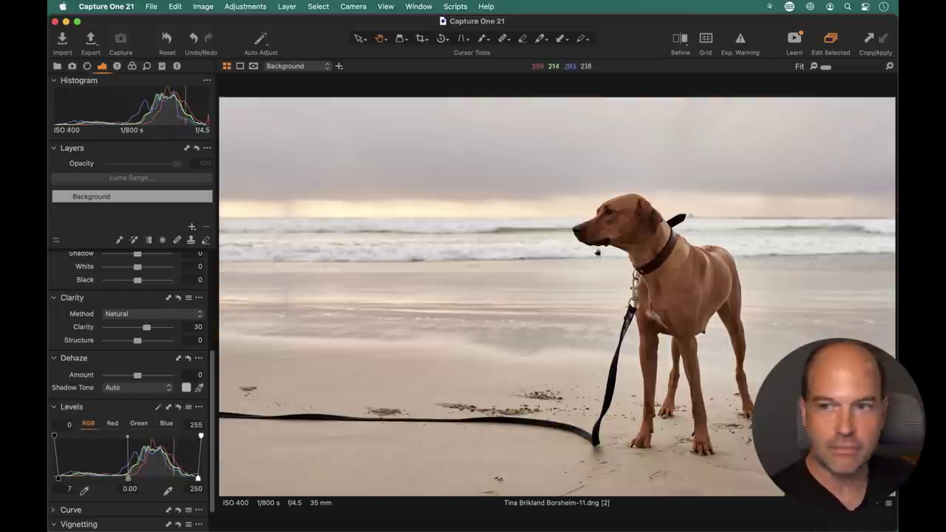
Step: Compare the photo before and after the edits by sweeping the split divider across it, and leave the comparison
{"action": "left_click", "coordinate": [680, 41]}
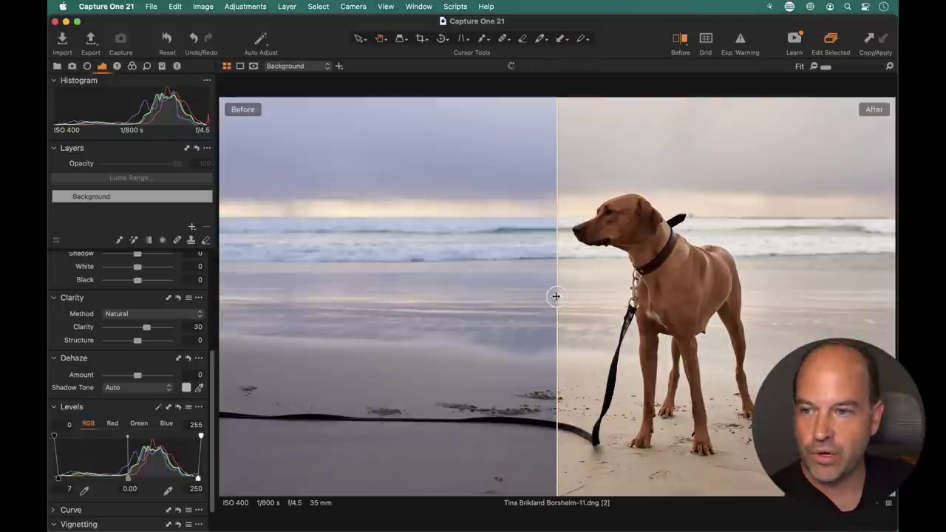
{"action": "left_click_drag", "start_coordinate": [556, 296], "coordinate": [869, 296]}
{"action": "left_click_drag", "start_coordinate": [890, 254], "coordinate": [564, 264]}
{"action": "left_click", "coordinate": [680, 41]}
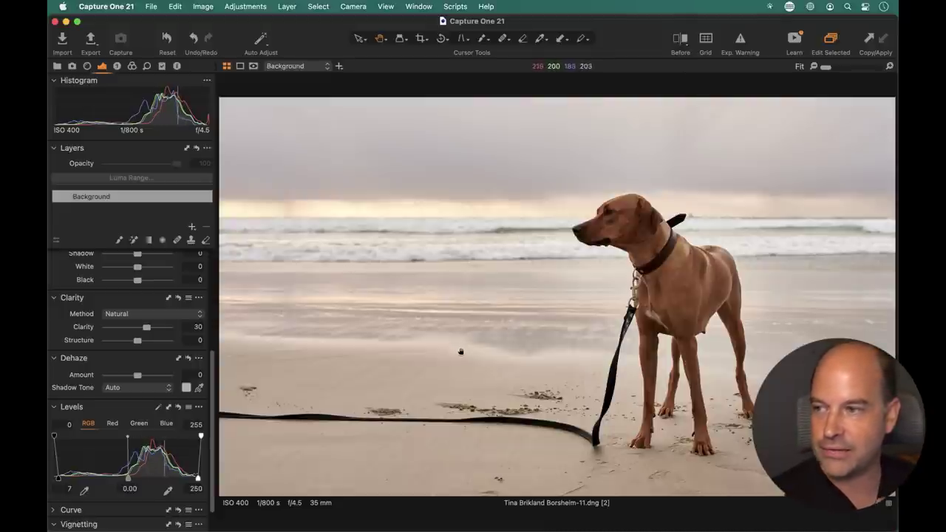
{"action": "left_click_drag", "start_coordinate": [212, 367], "coordinate": [212, 271]}
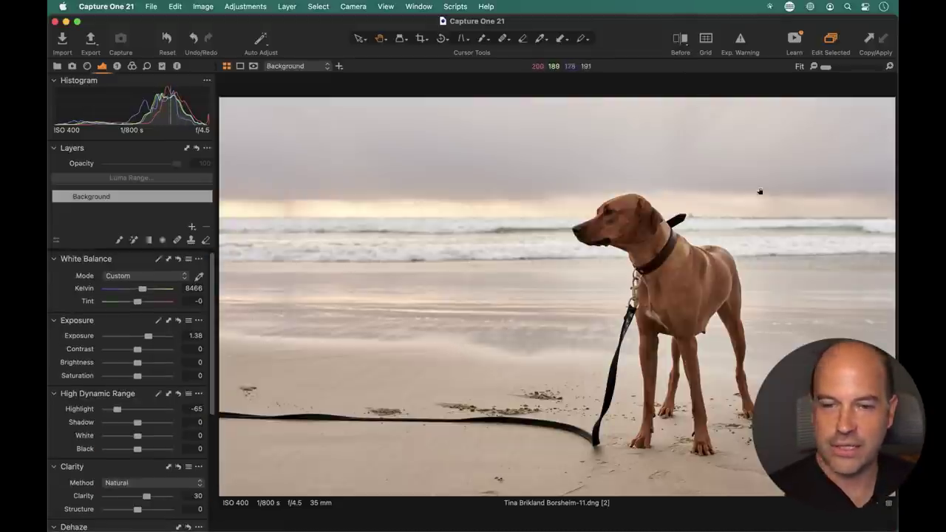
Step: Clone the edited variant of the dog photo so a different set of adjustments can be tried, and view the clone large
{"action": "key", "text": "super+b"}
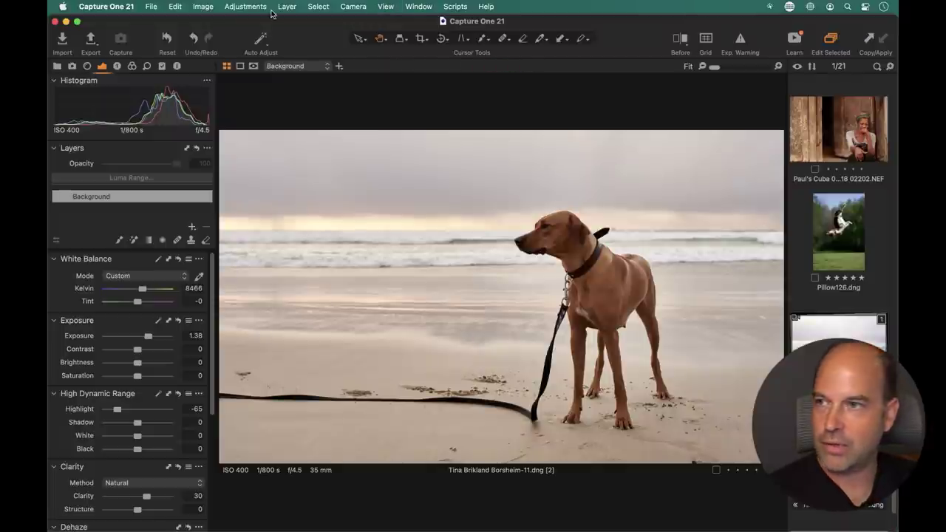
{"action": "left_click", "coordinate": [202, 7]}
{"action": "left_click", "coordinate": [227, 84]}
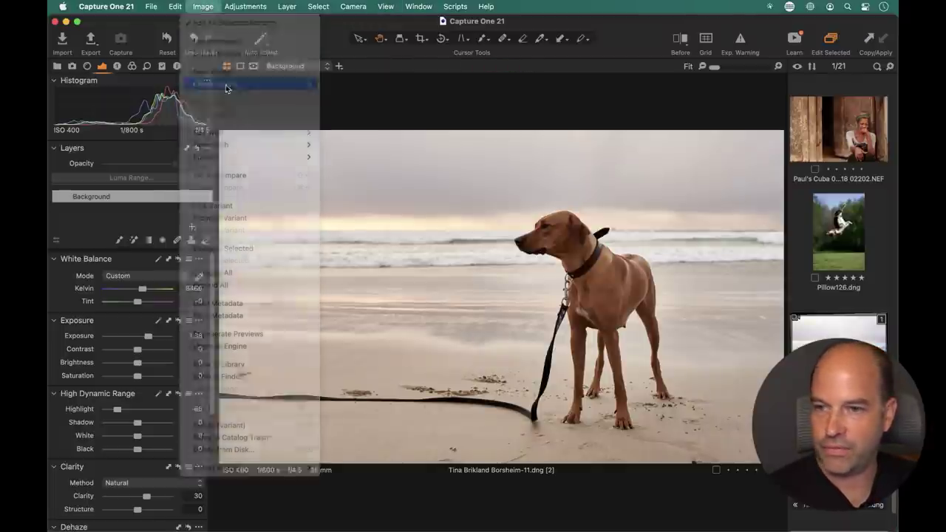
{"action": "key", "text": "super+b"}
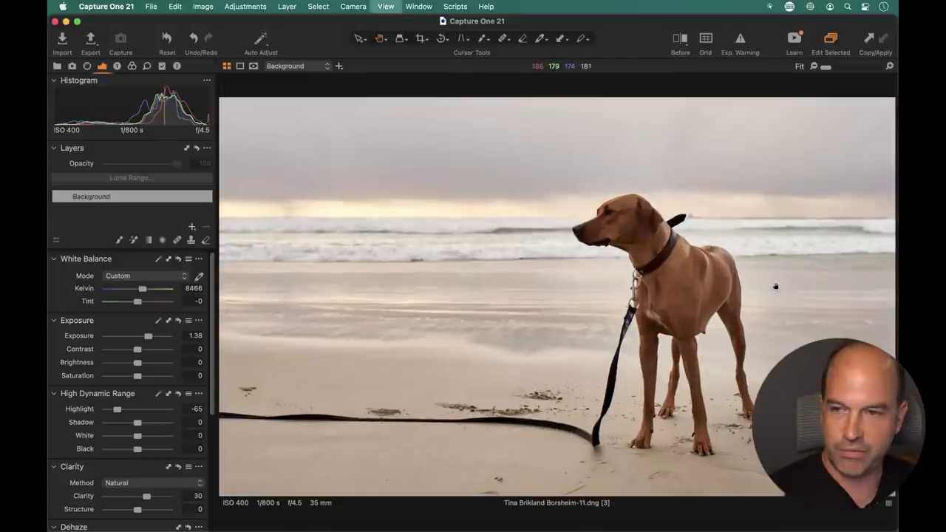
Step: Reset the Exposure, High Dynamic Range and Clarity adjustments on the cloned variant
{"action": "left_click", "coordinate": [178, 320]}
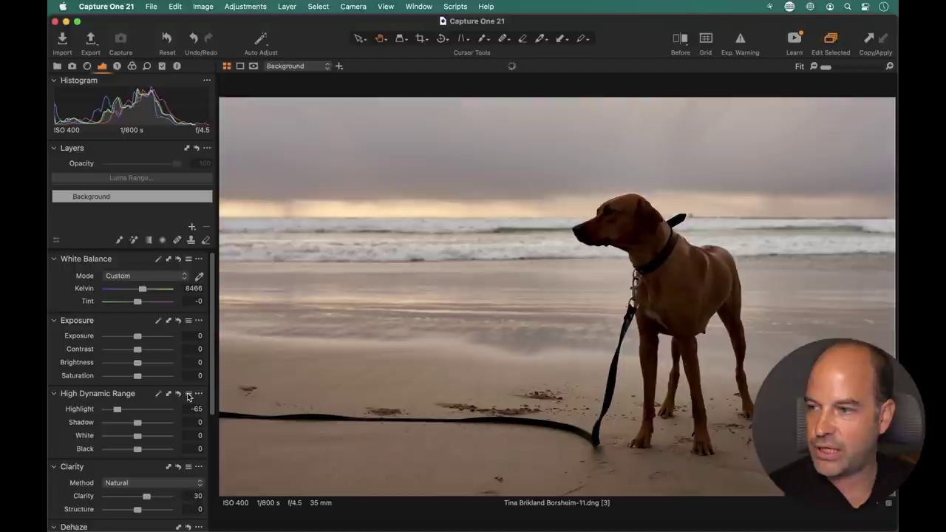
{"action": "left_click", "coordinate": [179, 394]}
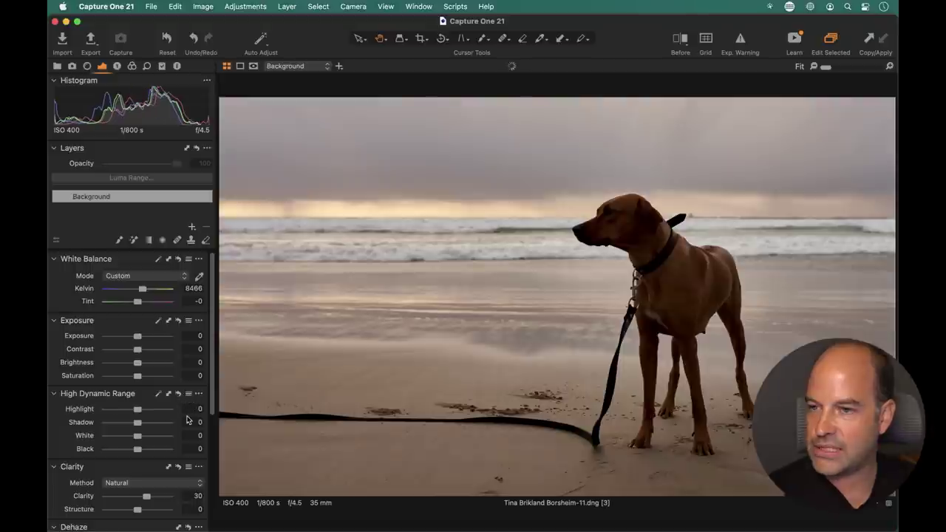
{"action": "scroll", "coordinate": [137, 416], "scroll_direction": "down", "scroll_amount": 2}
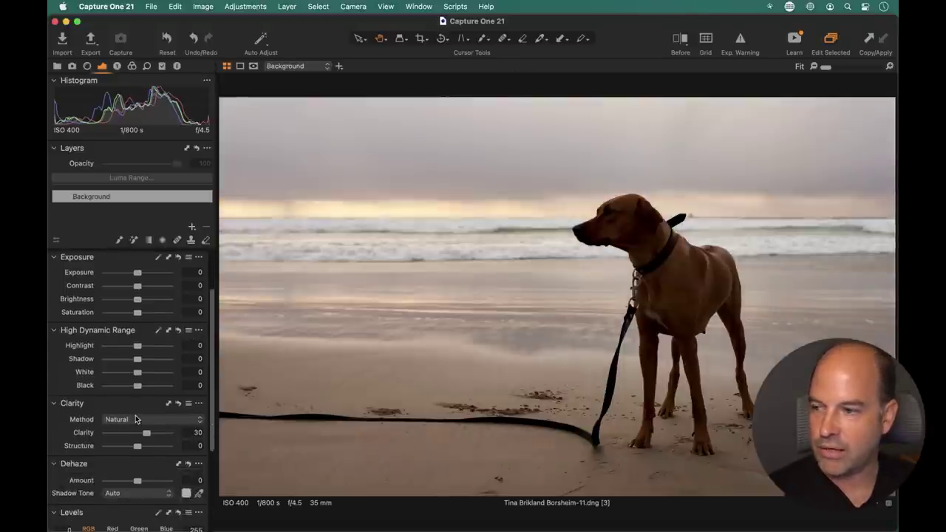
{"action": "left_click", "coordinate": [176, 407]}
{"action": "scroll", "coordinate": [135, 433], "scroll_direction": "up", "scroll_amount": 2}
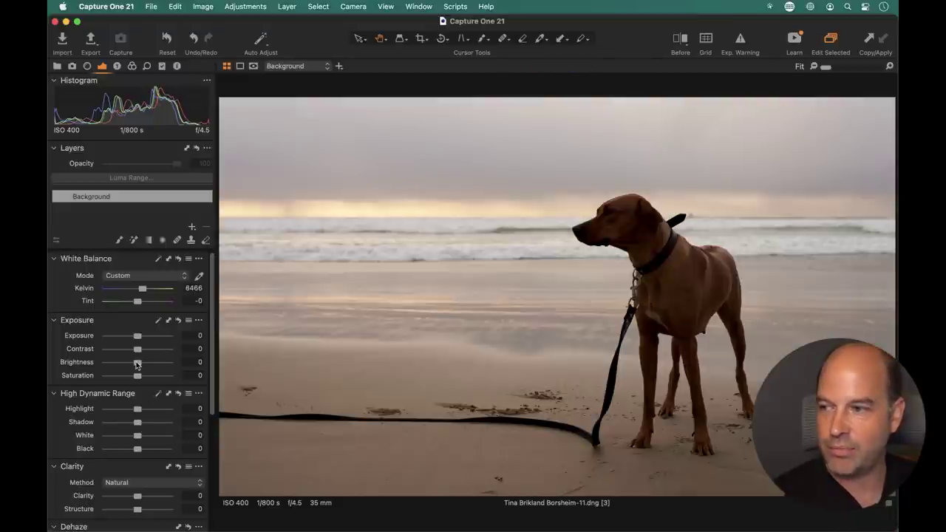
Step: Raise the Brightness to 31 and the High Dynamic Range Shadow to 25
{"action": "left_click_drag", "start_coordinate": [139, 364], "coordinate": [146, 365]}
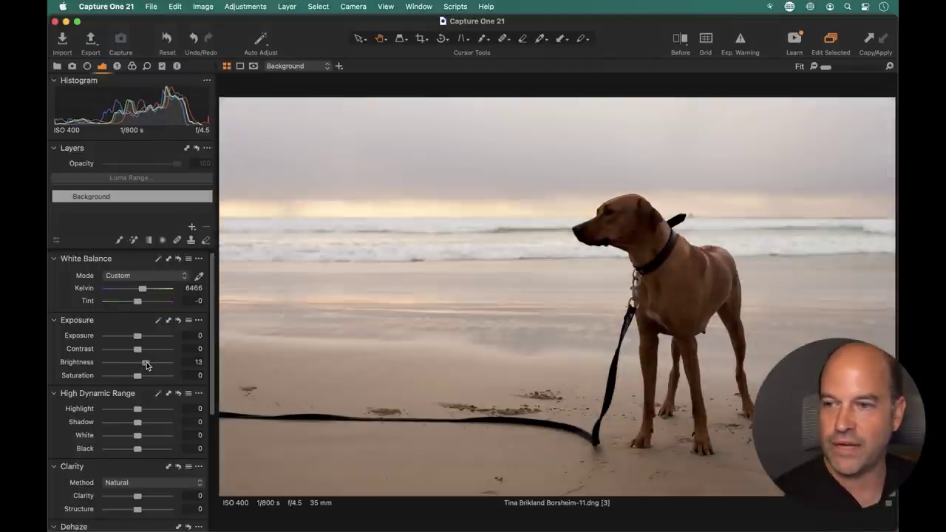
{"action": "left_click_drag", "start_coordinate": [147, 365], "coordinate": [156, 363]}
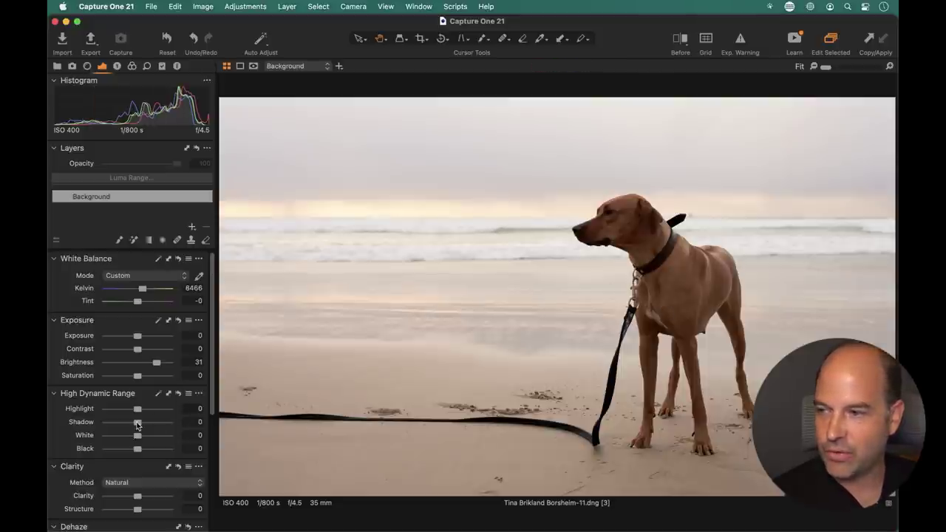
{"action": "left_click_drag", "start_coordinate": [137, 425], "coordinate": [145, 422]}
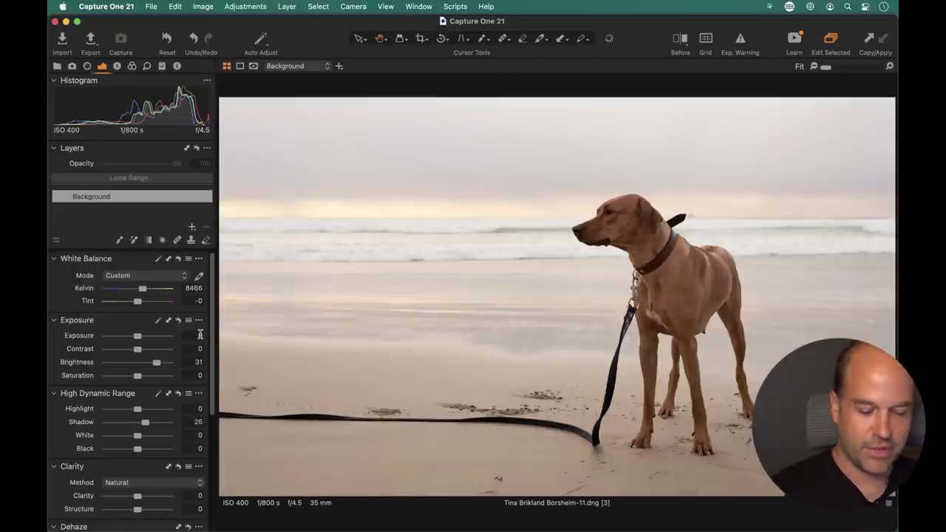
Step: Show the image browser, compare with the earlier edited variant of the dog photo, and return to the new variant
{"action": "key", "text": "super+b"}
{"action": "left_click", "coordinate": [801, 349]}
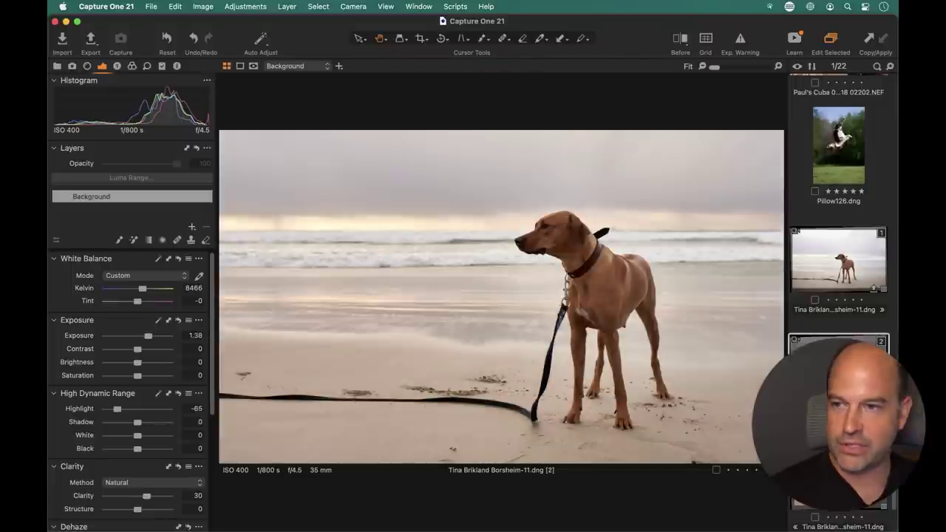
{"action": "left_click", "coordinate": [839, 473]}
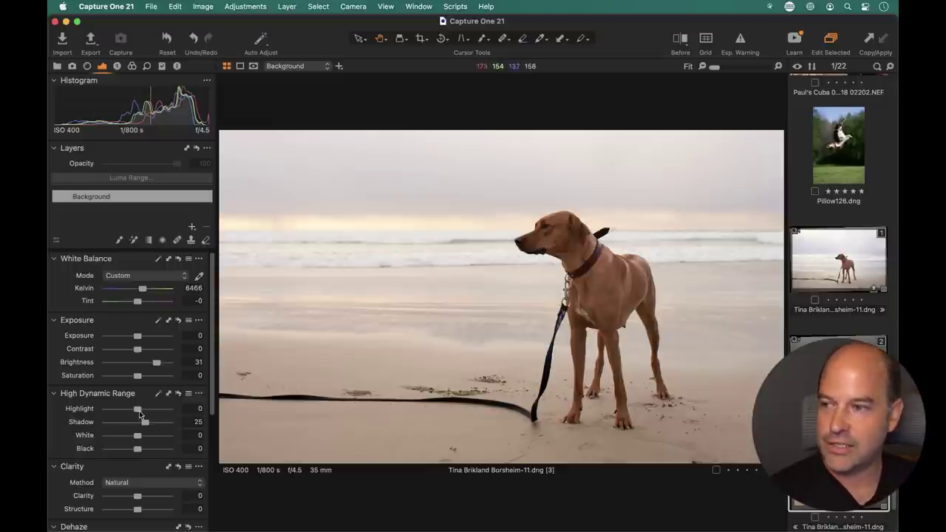
Step: Lower the High Dynamic Range Highlight to -31 and raise Clarity to 22, checking the photo beside the earlier variant
{"action": "left_click_drag", "start_coordinate": [136, 411], "coordinate": [127, 412]}
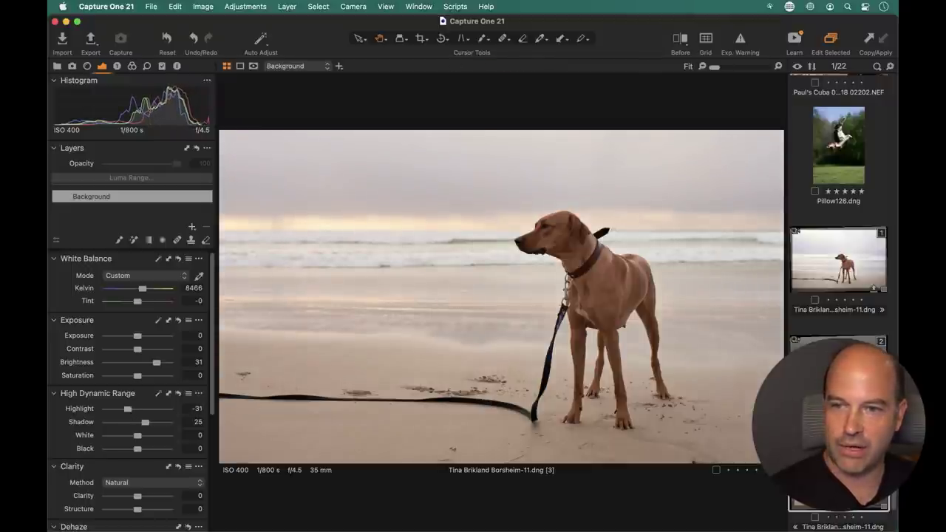
{"action": "key", "text": "shift+Up"}
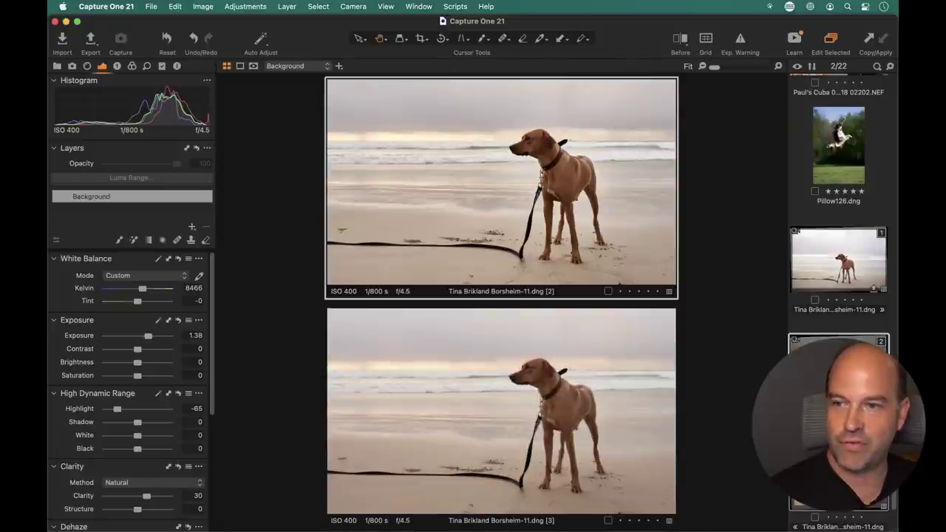
{"action": "key", "text": "shift+Down"}
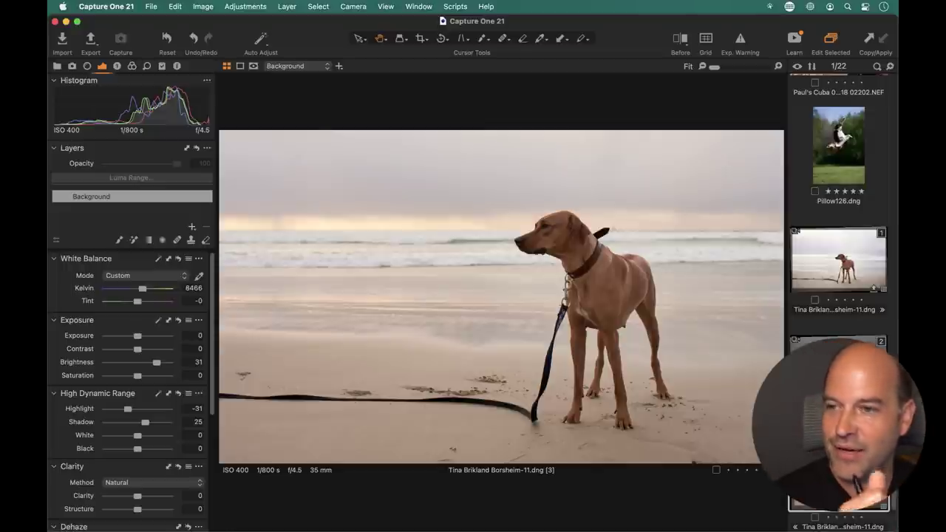
{"action": "left_click_drag", "start_coordinate": [131, 495], "coordinate": [140, 495]}
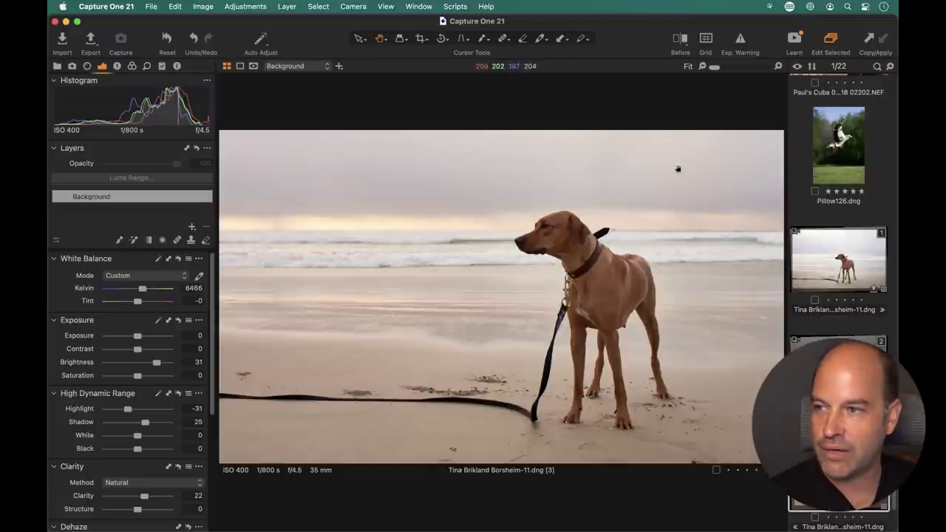
Step: Add a new filled adjustment layer and lower its Exposure to -1.23
{"action": "left_click", "coordinate": [191, 227]}
{"action": "left_click", "coordinate": [247, 246]}
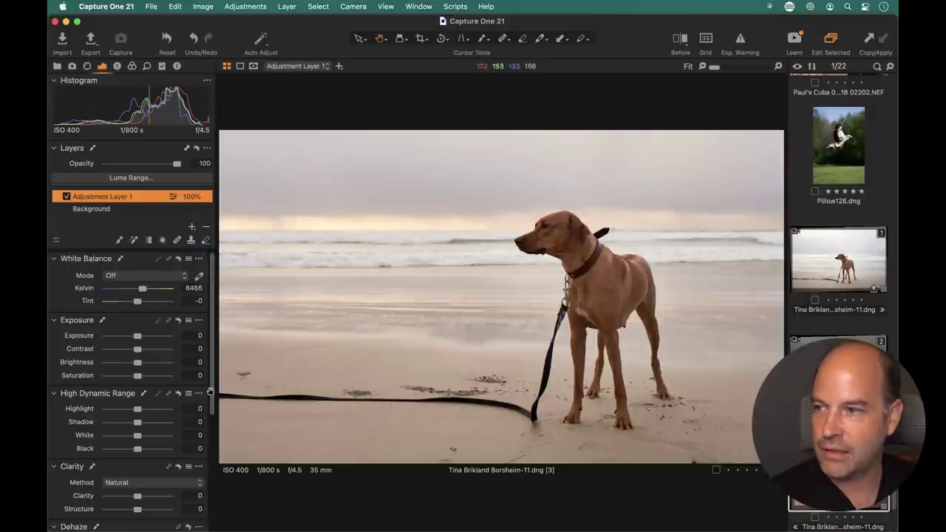
{"action": "left_click_drag", "start_coordinate": [137, 337], "coordinate": [127, 336]}
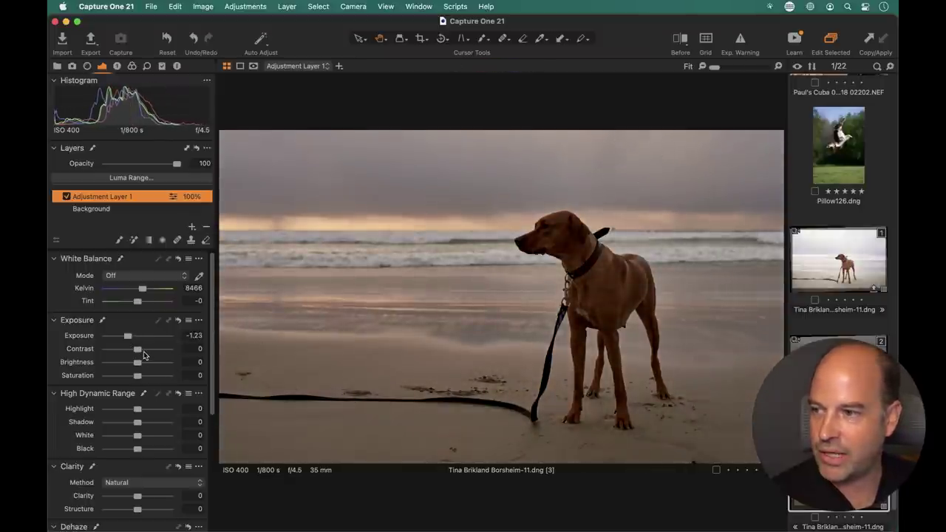
Step: Set the adjustment layer's Clarity to 55 and Contrast to 6, leaving its Shadow at 0
{"action": "left_click_drag", "start_coordinate": [137, 497], "coordinate": [156, 501]}
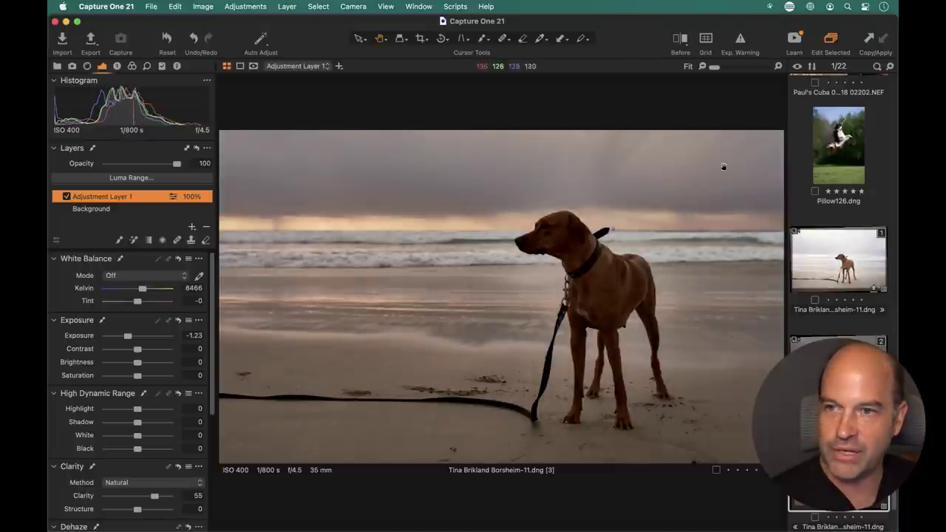
{"action": "left_click_drag", "start_coordinate": [139, 425], "coordinate": [141, 425]}
{"action": "double_click", "coordinate": [139, 425]}
{"action": "left_click_drag", "start_coordinate": [139, 354], "coordinate": [143, 354]}
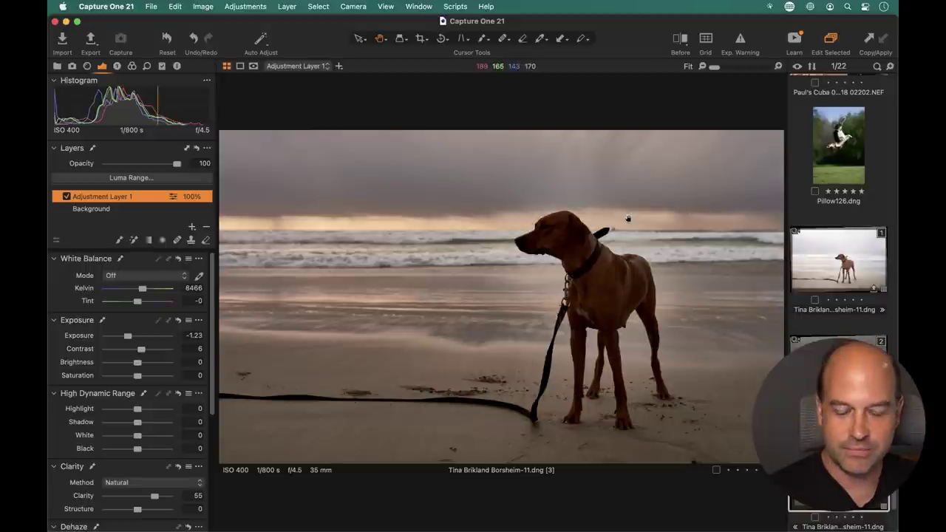
Step: Clear the adjustment layer's mask and brush the darkening effect onto the cloudy sky above the dog
{"action": "right_click", "coordinate": [120, 199]}
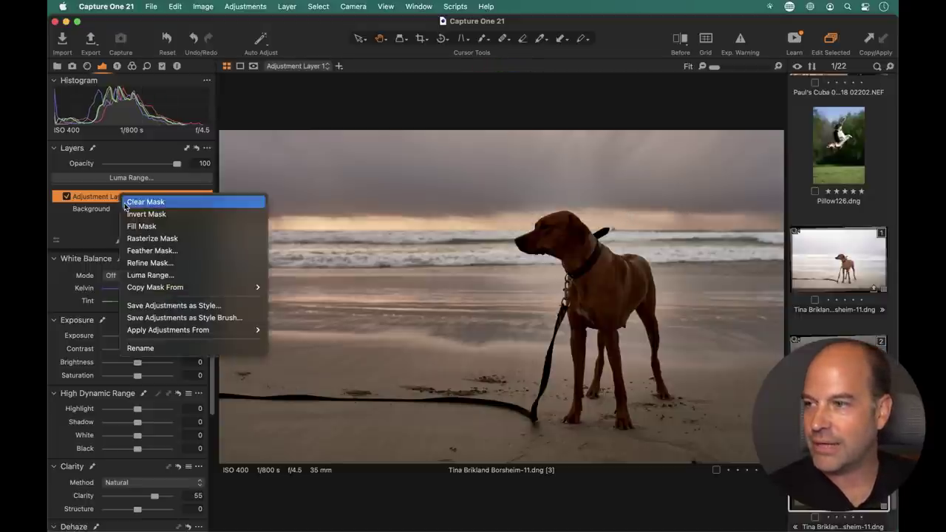
{"action": "left_click", "coordinate": [137, 201]}
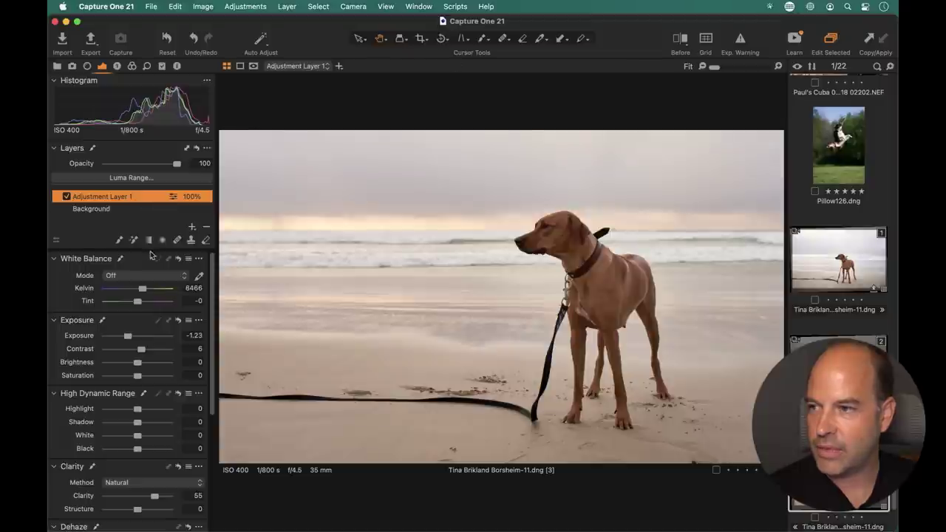
{"action": "left_click", "coordinate": [122, 241]}
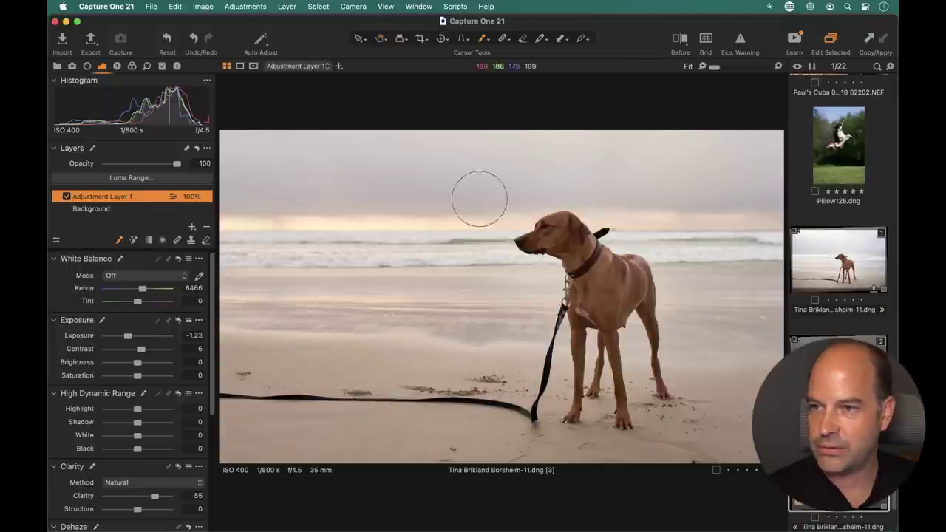
{"action": "right_click", "coordinate": [600, 185]}
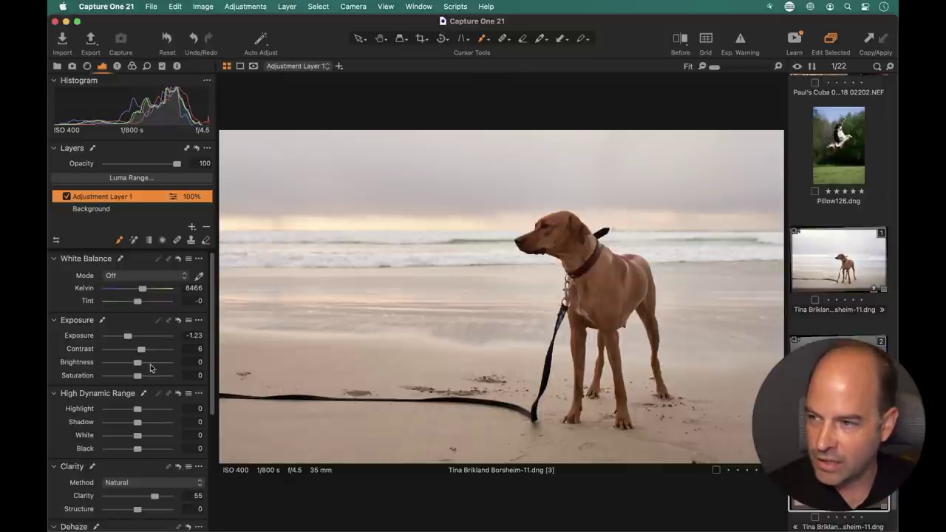
{"action": "mouse_move", "coordinate": [623, 162]}
{"action": "left_mouse_down"}
{"action": "mouse_move", "coordinate": [718, 148]}
{"action": "mouse_move", "coordinate": [602, 180]}
{"action": "mouse_move", "coordinate": [716, 145]}
{"action": "mouse_move", "coordinate": [306, 154]}
{"action": "mouse_move", "coordinate": [256, 185]}
{"action": "mouse_move", "coordinate": [812, 183]}
{"action": "mouse_move", "coordinate": [200, 158]}
{"action": "mouse_move", "coordinate": [728, 131]}
{"action": "mouse_move", "coordinate": [317, 138]}
{"action": "mouse_move", "coordinate": [249, 192]}
{"action": "mouse_move", "coordinate": [843, 177]}
{"action": "mouse_move", "coordinate": [839, 147]}
{"action": "left_mouse_up"}
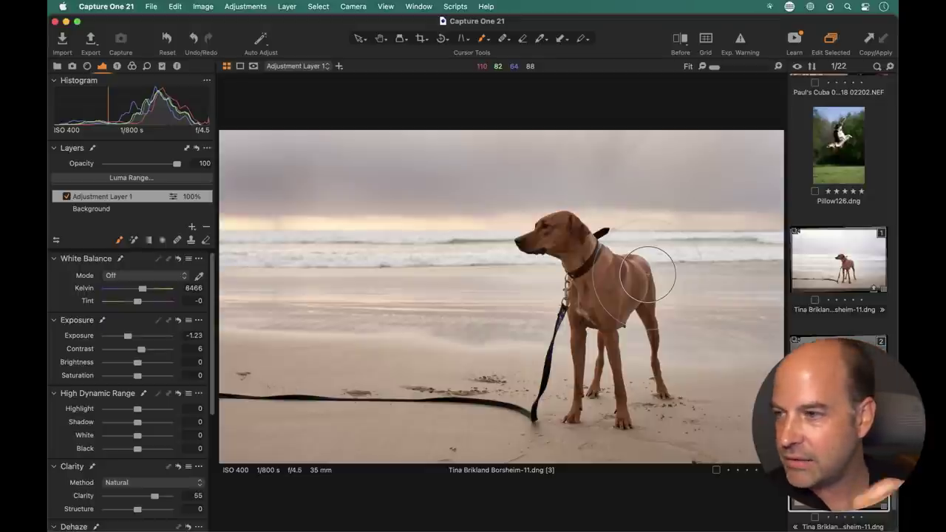
Step: Select the Background layer and examine its Levels adjustment
{"action": "scroll", "coordinate": [153, 396], "scroll_direction": "down", "scroll_amount": 5}
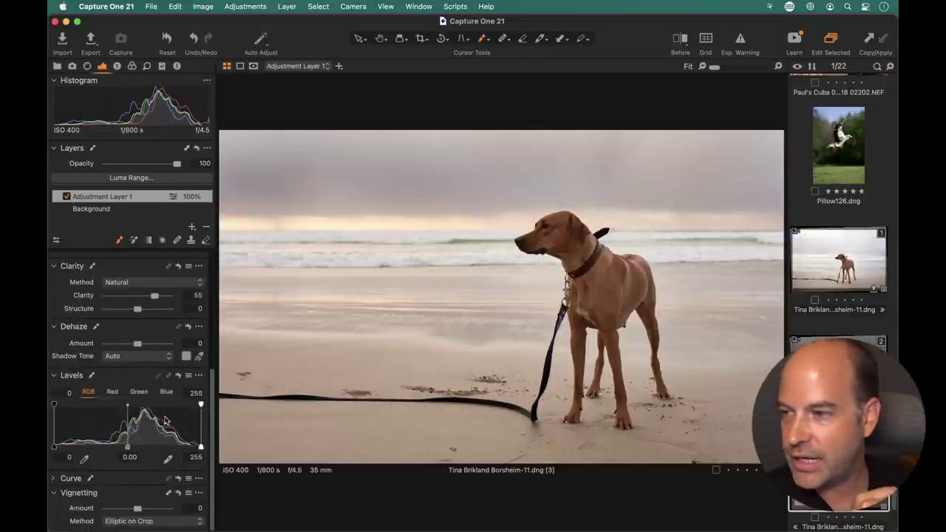
{"action": "left_click", "coordinate": [110, 210]}
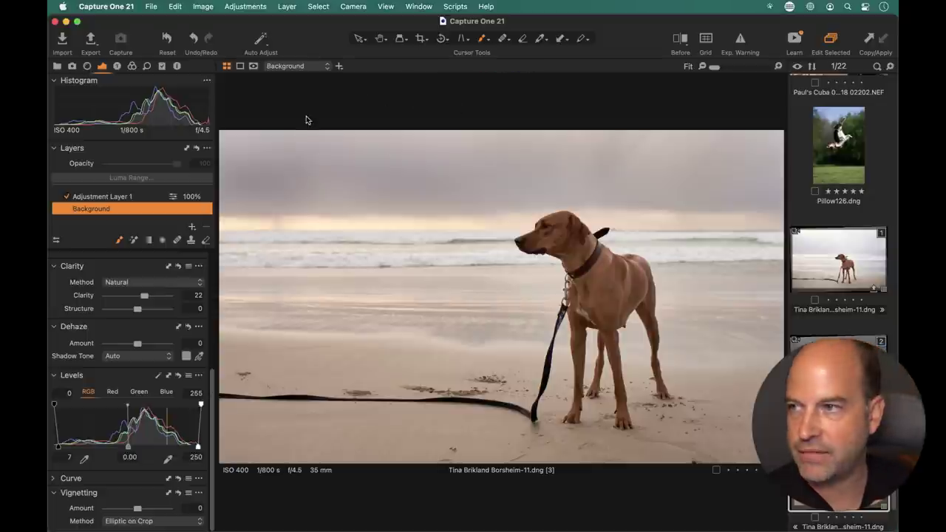
Step: Enable the shadow warning with a threshold of 2 in the Exposure preferences, keep the highlight threshold at 250, and turn on the exposure warning
{"action": "left_click", "coordinate": [106, 6]}
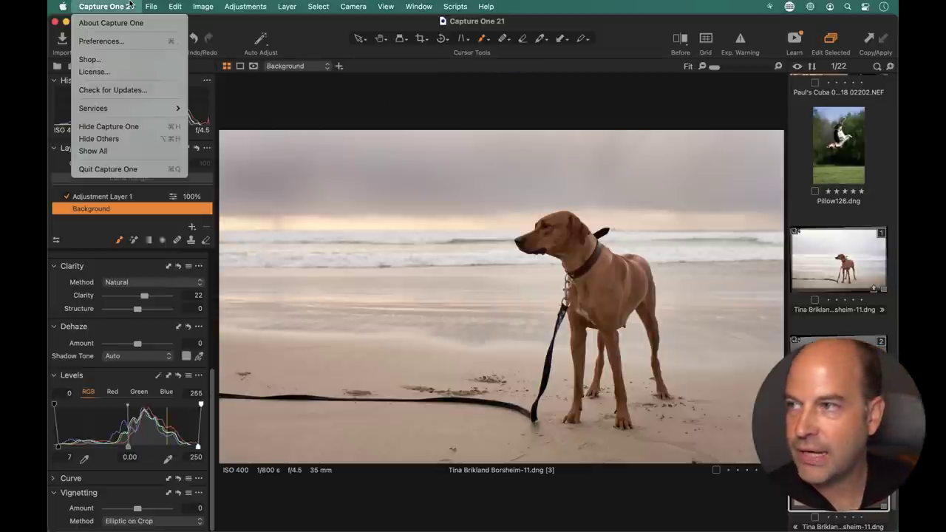
{"action": "left_click", "coordinate": [133, 41]}
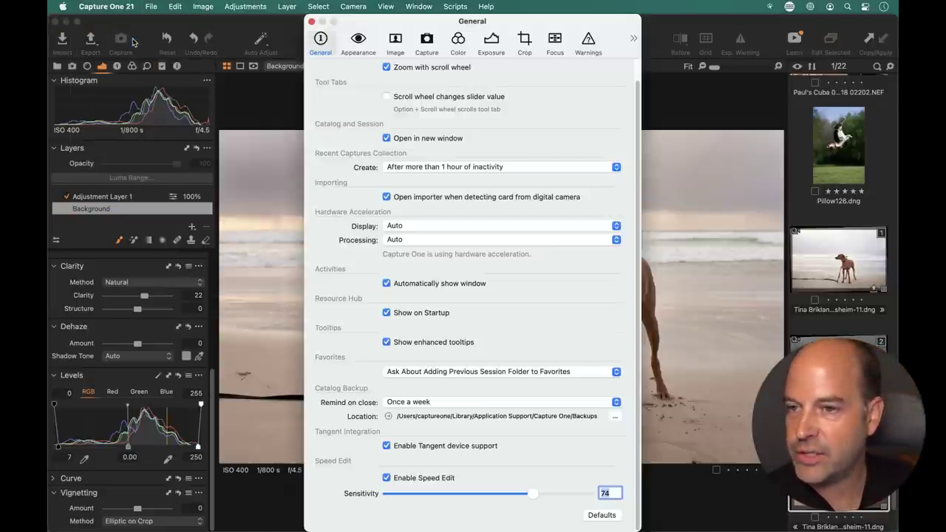
{"action": "left_click", "coordinate": [492, 43]}
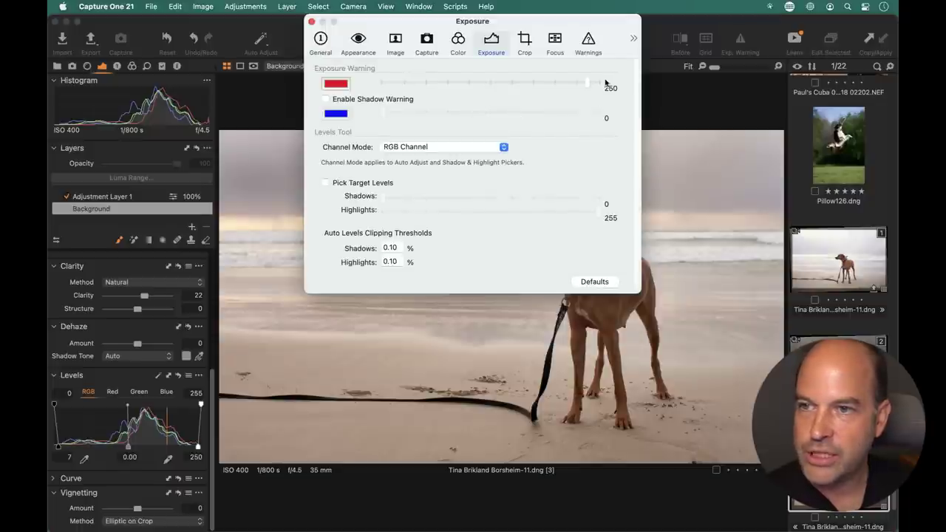
{"action": "left_click", "coordinate": [374, 100]}
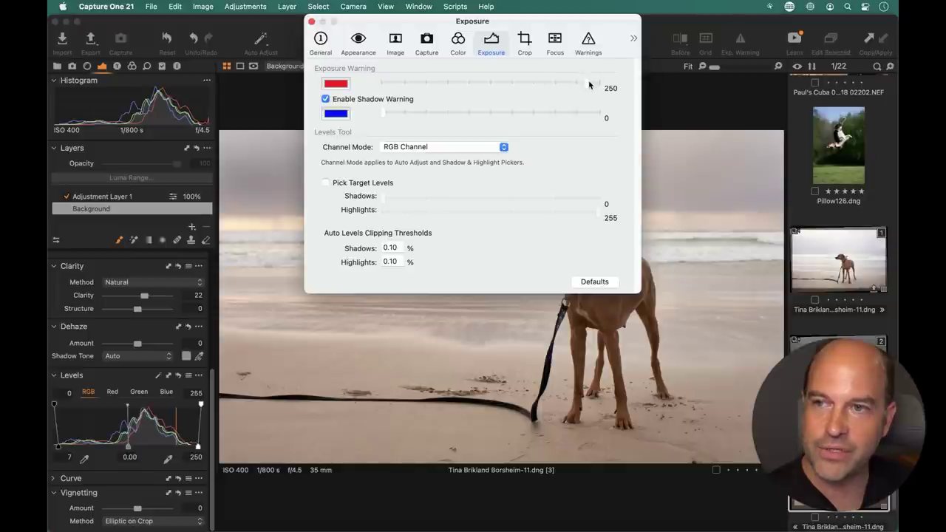
{"action": "left_click_drag", "start_coordinate": [382, 116], "coordinate": [386, 117]}
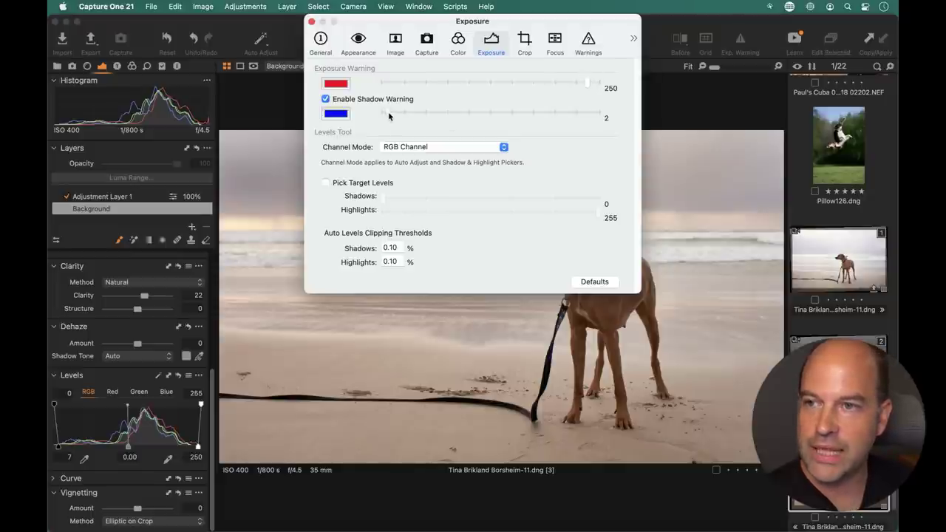
{"action": "mouse_move", "coordinate": [592, 87]}
{"action": "left_mouse_down"}
{"action": "mouse_move", "coordinate": [607, 87]}
{"action": "mouse_move", "coordinate": [587, 86]}
{"action": "left_mouse_up"}
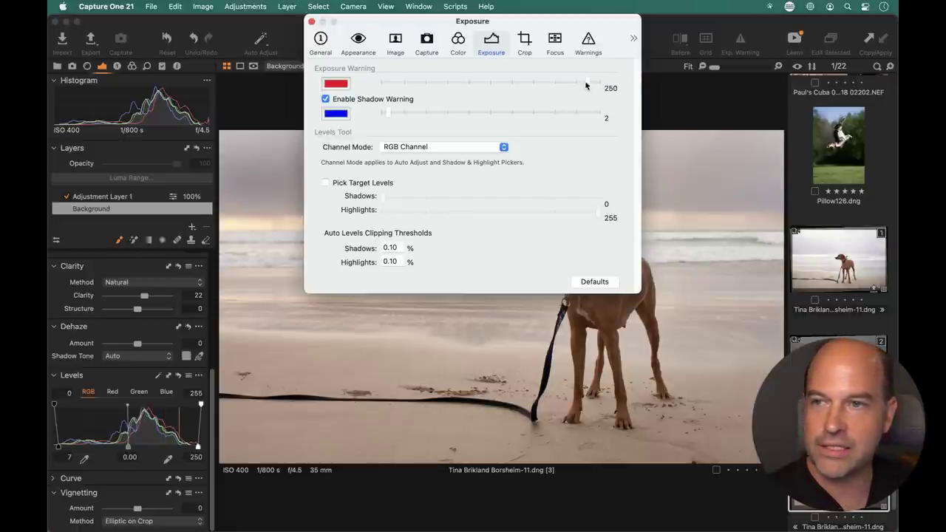
{"action": "left_click", "coordinate": [311, 22]}
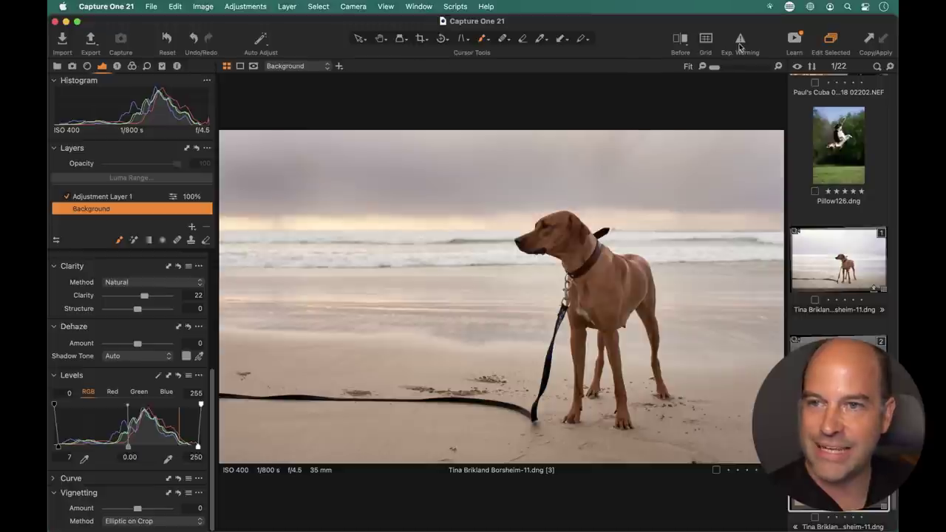
{"action": "left_click", "coordinate": [740, 44]}
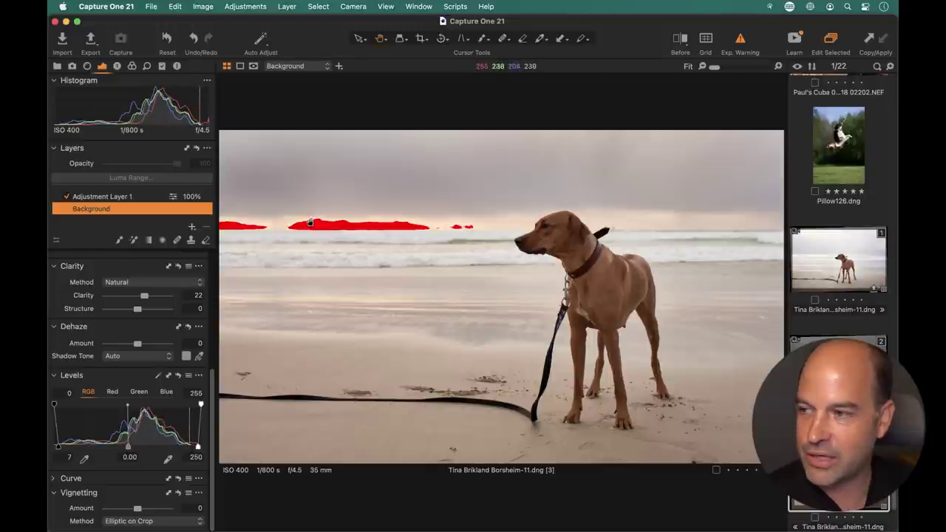
Step: Set the Background's Highlight to -43 and compare the horizon at 100% with the exposure warning off and on
{"action": "scroll", "coordinate": [123, 343], "scroll_direction": "up", "scroll_amount": 5}
{"action": "left_click_drag", "start_coordinate": [129, 331], "coordinate": [126, 332]}
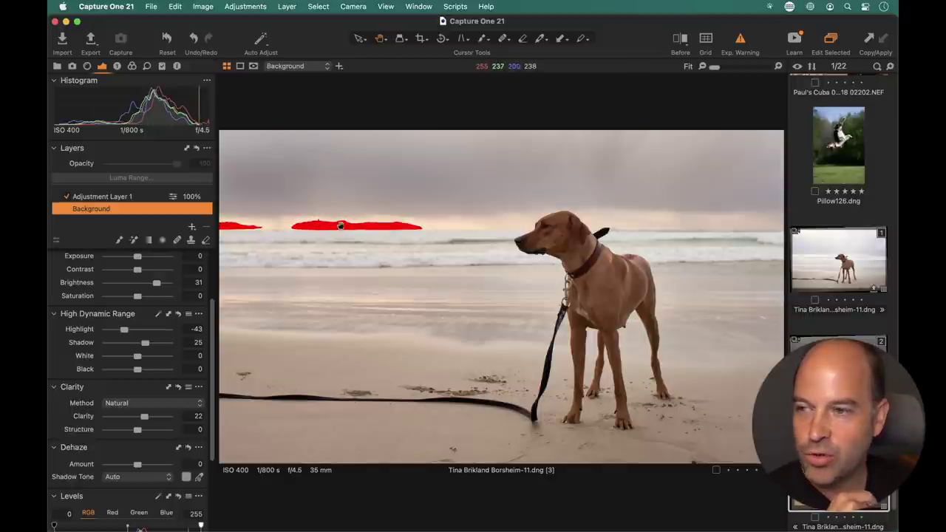
{"action": "left_click", "coordinate": [740, 40]}
{"action": "left_click", "coordinate": [328, 218]}
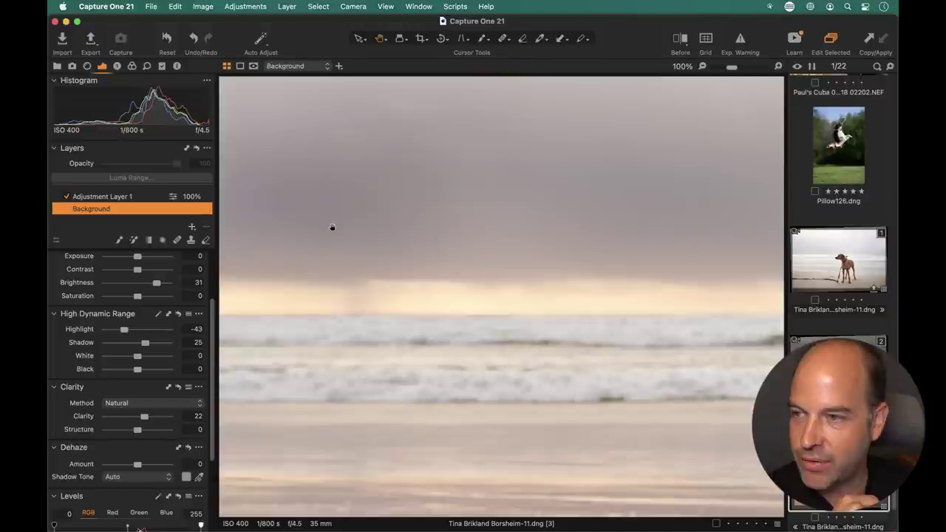
{"action": "left_click_drag", "start_coordinate": [422, 311], "coordinate": [415, 229]}
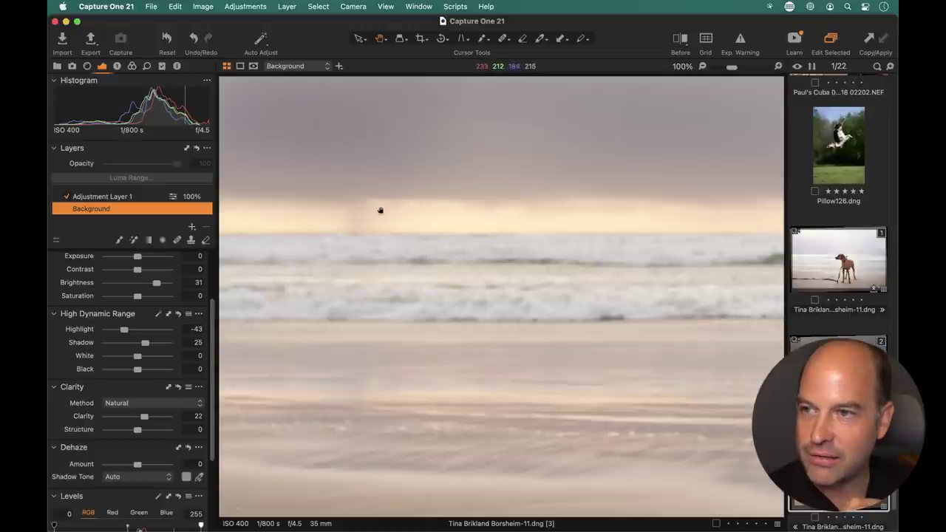
{"action": "left_click", "coordinate": [739, 41]}
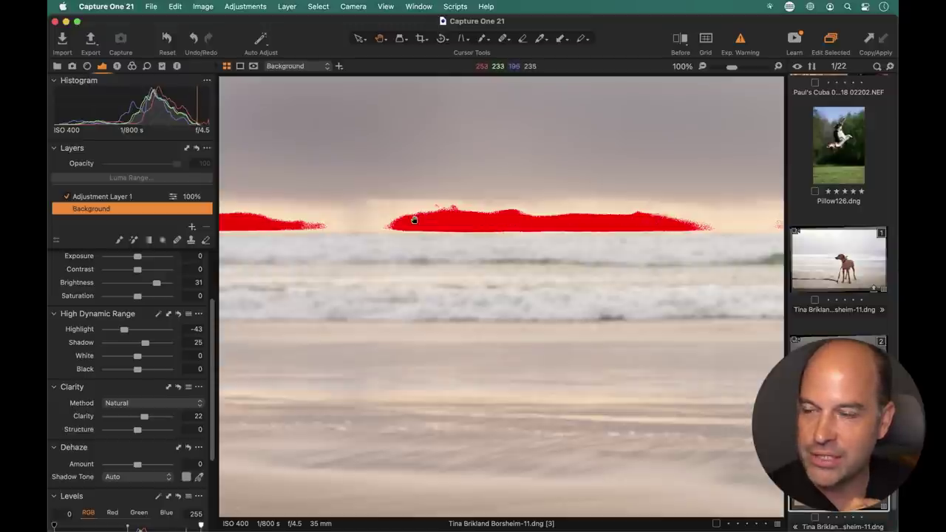
Step: Check the exposure warning thresholds in the Exposure preferences, close them and fit the whole photo in the viewer
{"action": "left_click", "coordinate": [106, 6]}
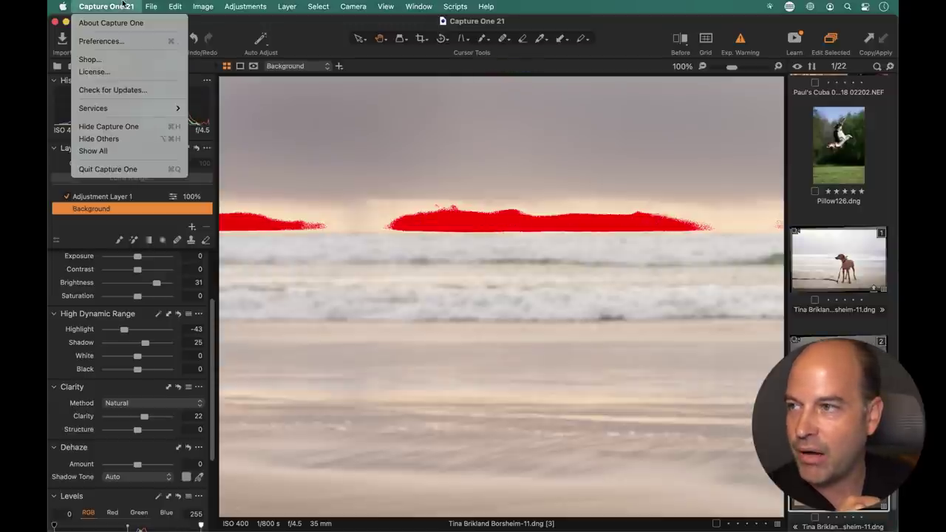
{"action": "left_click", "coordinate": [120, 41]}
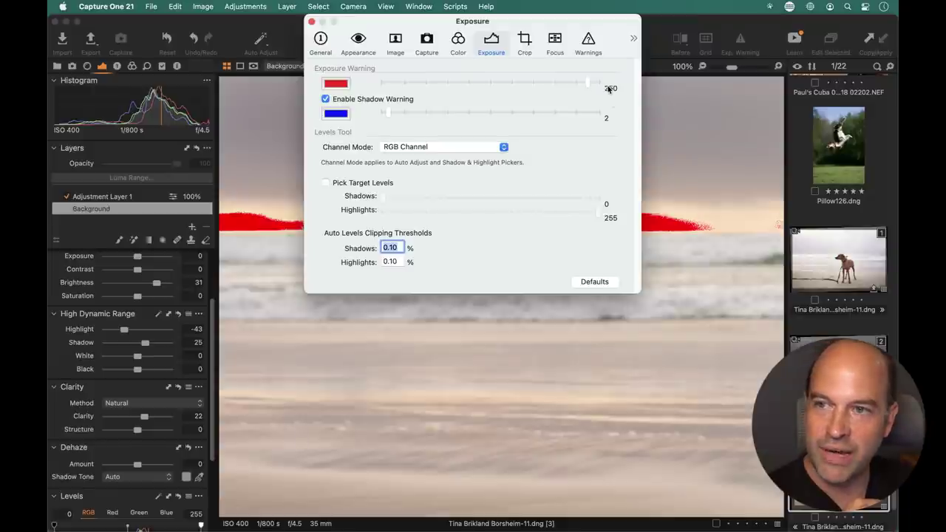
{"action": "left_click_drag", "start_coordinate": [599, 22], "coordinate": [580, 184]}
{"action": "left_click_drag", "start_coordinate": [583, 248], "coordinate": [573, 249]}
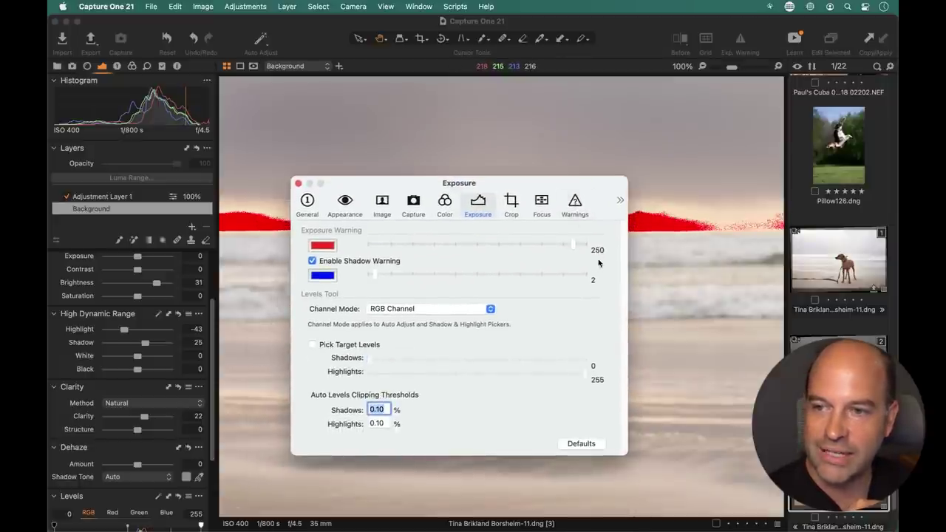
{"action": "left_click", "coordinate": [298, 183]}
{"action": "left_click", "coordinate": [458, 249]}
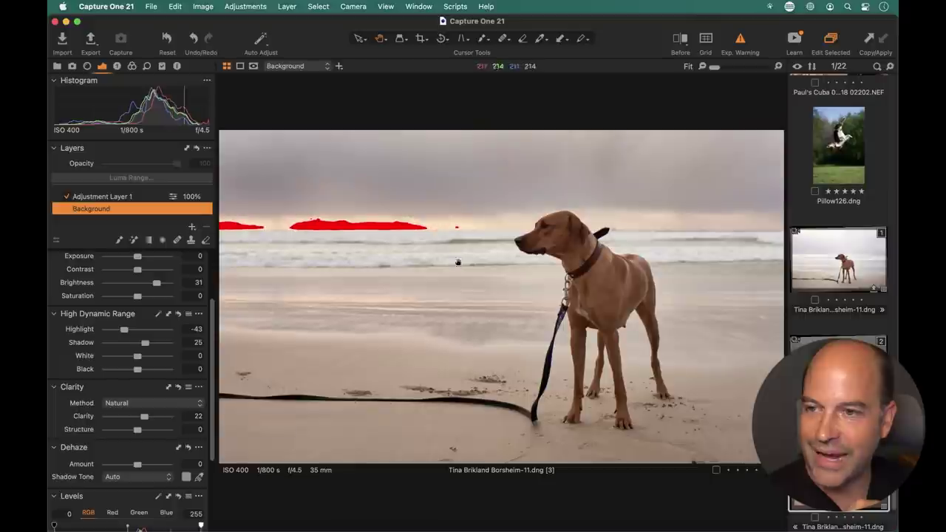
Step: Set the Background's Levels input highlight point to 251 and lower its High Dynamic Range Highlight to -100
{"action": "scroll", "coordinate": [204, 458], "scroll_direction": "down", "scroll_amount": 3}
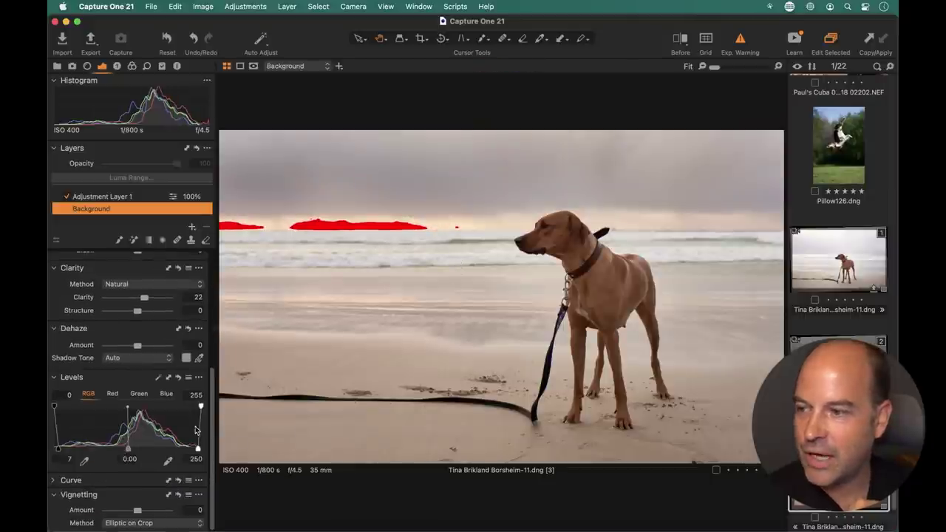
{"action": "left_click_drag", "start_coordinate": [198, 449], "coordinate": [198, 448]}
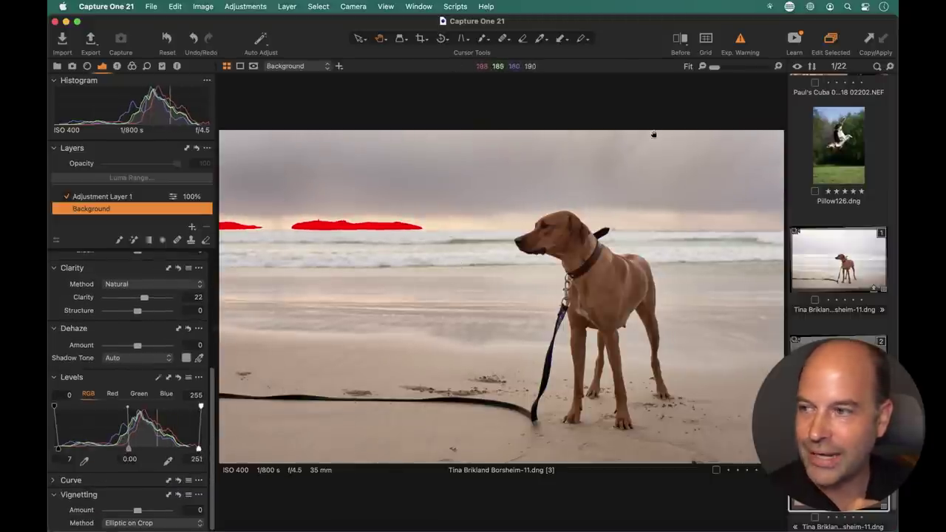
{"action": "scroll", "coordinate": [126, 344], "scroll_direction": "up", "scroll_amount": 3}
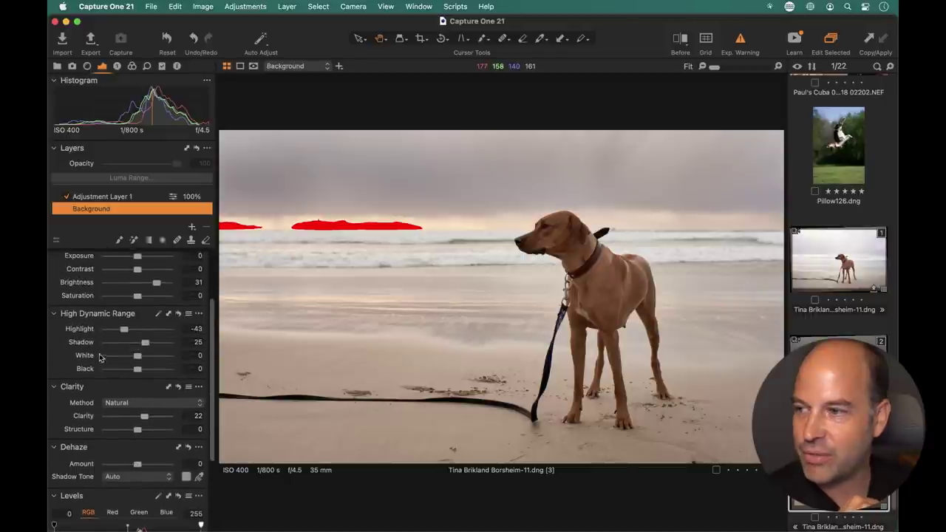
{"action": "left_click_drag", "start_coordinate": [125, 329], "coordinate": [105, 331]}
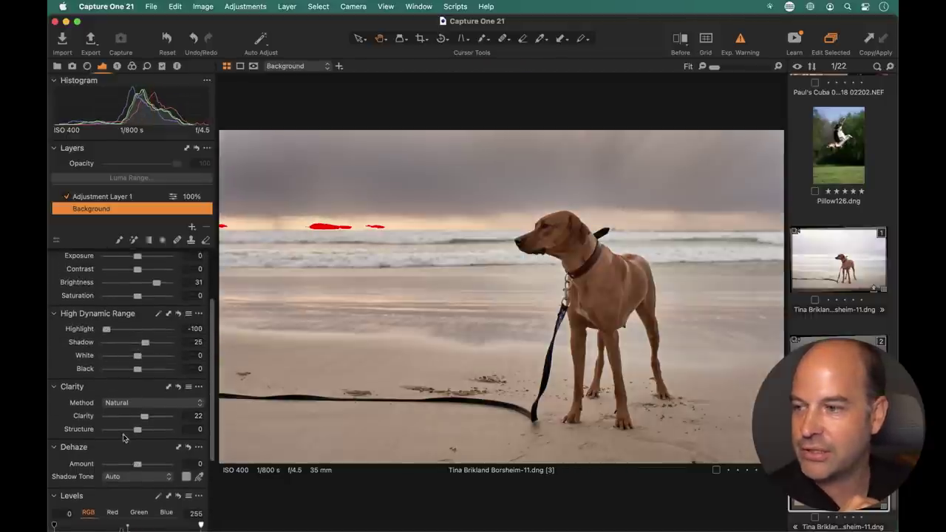
Step: Set the Levels input highlight point to 239 with the output highlight at 255, and turn off the exposure warning
{"action": "scroll", "coordinate": [124, 437], "scroll_direction": "down", "scroll_amount": 3}
{"action": "left_click_drag", "start_coordinate": [205, 452], "coordinate": [201, 448]}
{"action": "left_click_drag", "start_coordinate": [201, 404], "coordinate": [195, 405]}
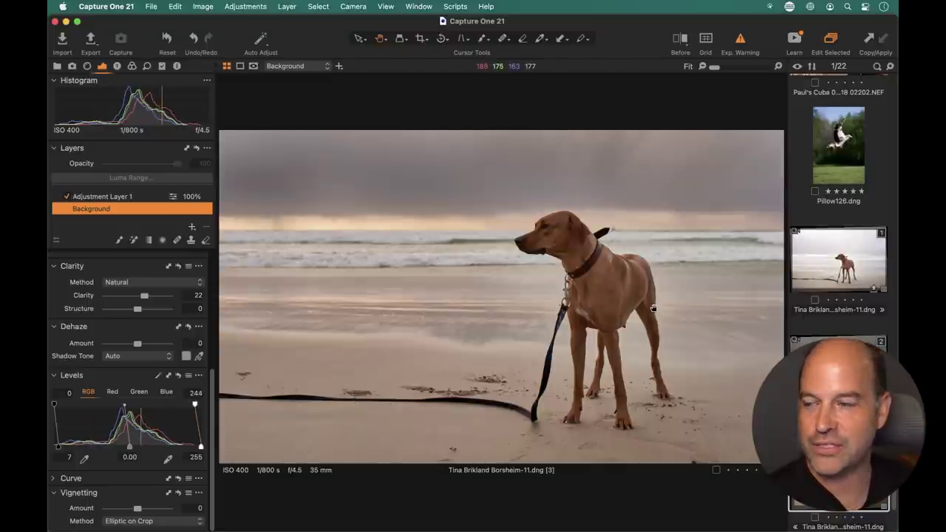
{"action": "left_click_drag", "start_coordinate": [196, 406], "coordinate": [201, 404]}
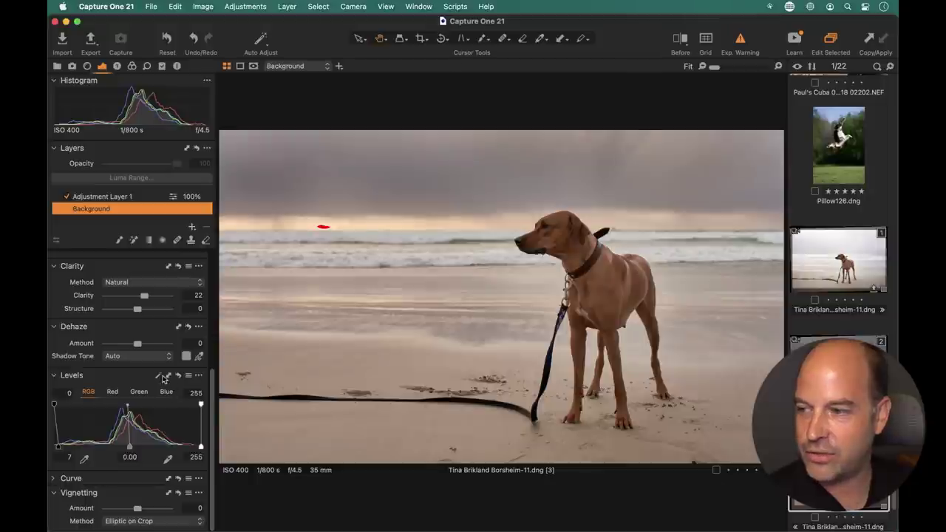
{"action": "left_click", "coordinate": [741, 38]}
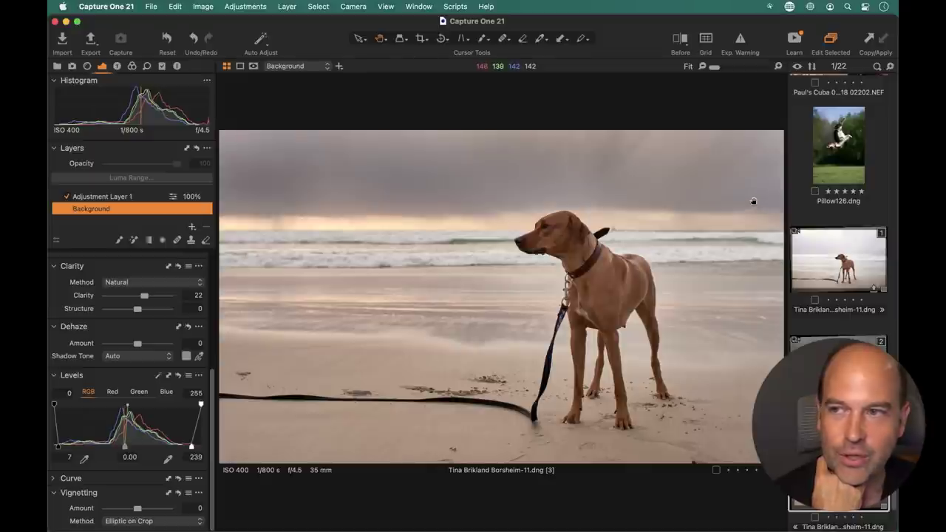
Step: Reduce Adjustment Layer 1's opacity to 46 and activate the mask brush for that layer
{"action": "left_click", "coordinate": [148, 195]}
{"action": "left_click_drag", "start_coordinate": [176, 166], "coordinate": [138, 169]}
{"action": "left_click", "coordinate": [119, 242]}
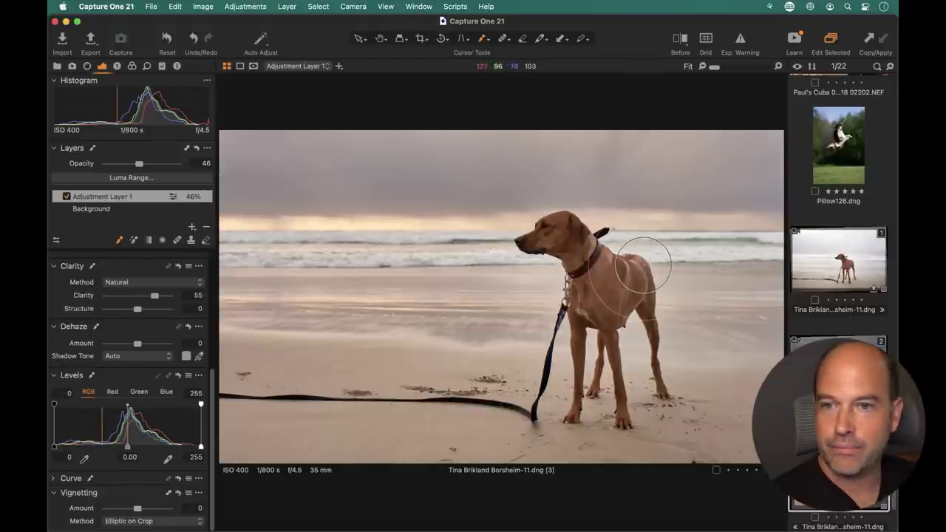
Step: Browse the image thumbnails and open the third, unedited blue variant of CPH_Jan_ICA_1.eip in the viewer
{"action": "key", "text": "super+alt+v"}
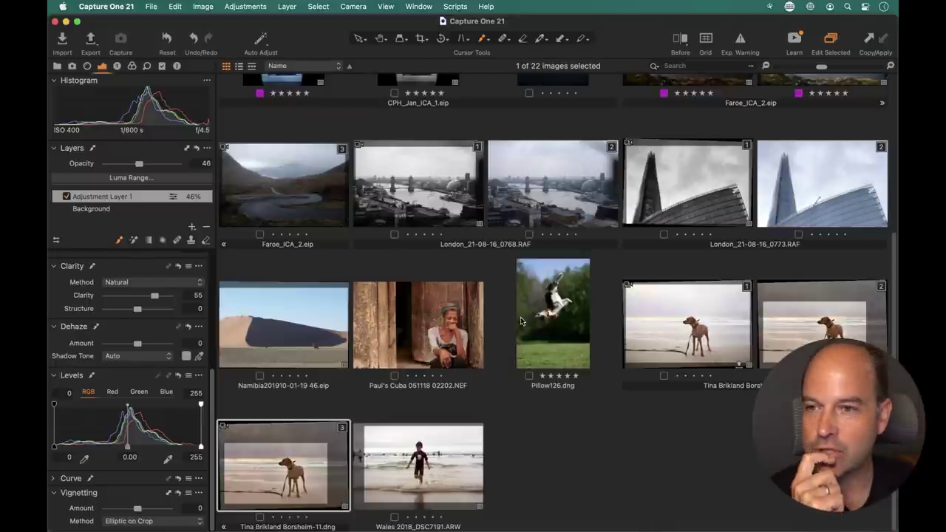
{"action": "scroll", "coordinate": [531, 309], "scroll_direction": "up", "scroll_amount": 5}
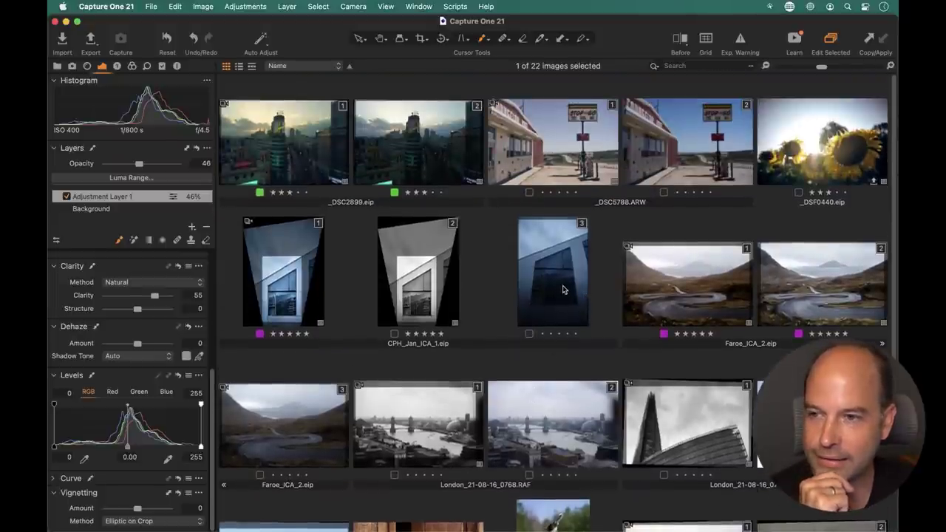
{"action": "left_click", "coordinate": [570, 310]}
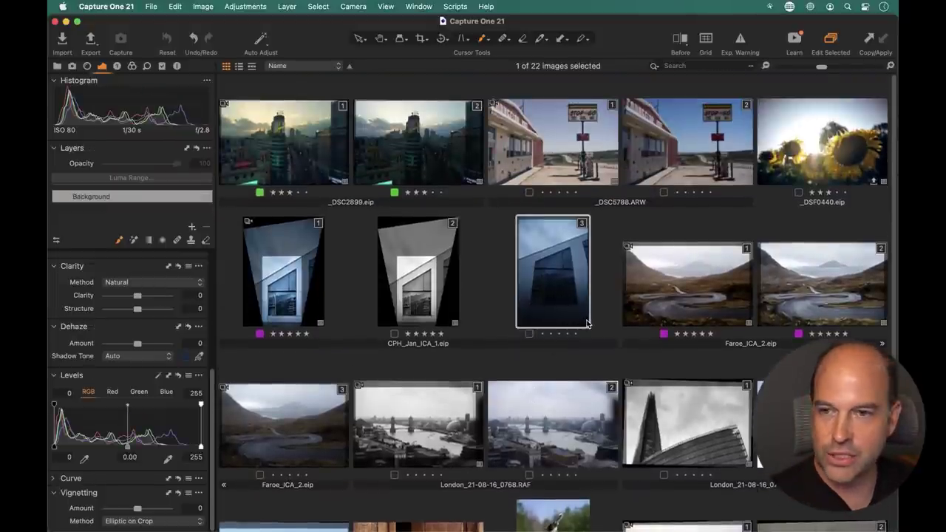
{"action": "double_click", "coordinate": [586, 323]}
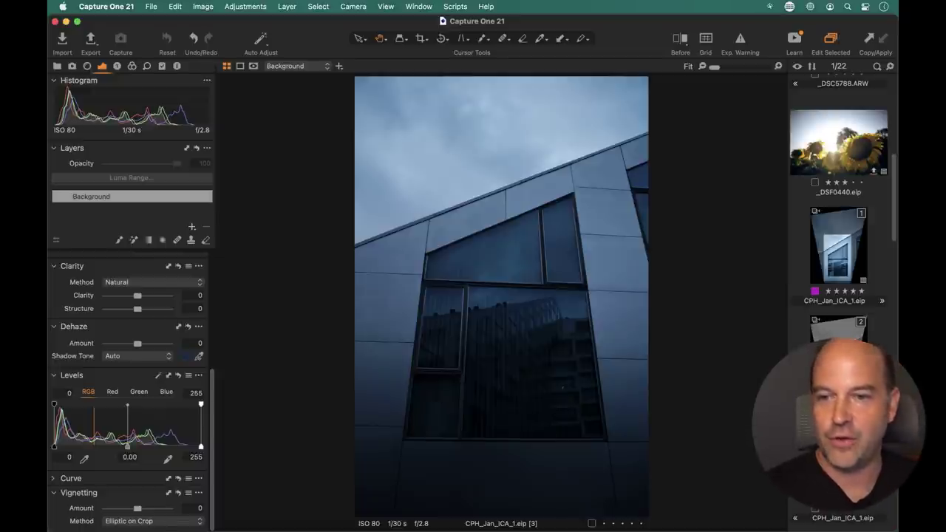
Step: Examine the black-and-white second variant of CPH_Jan_ICA_1.eip at 100%, checking the window frames and façade detail
{"action": "left_click", "coordinate": [839, 329]}
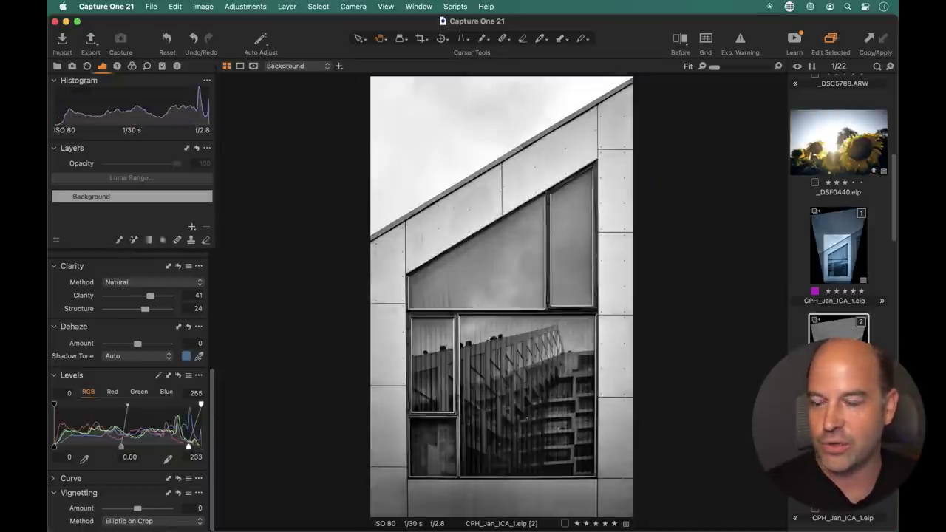
{"action": "left_click", "coordinate": [490, 381]}
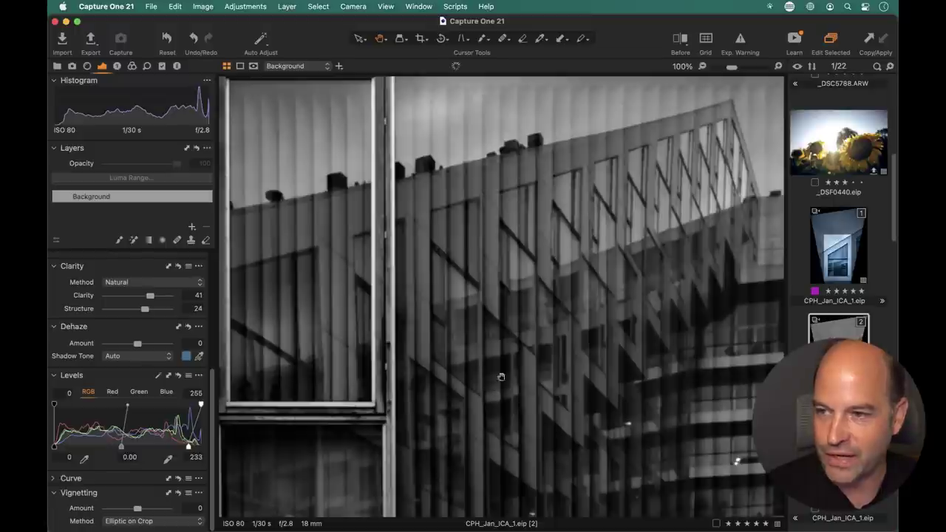
{"action": "left_click_drag", "start_coordinate": [425, 379], "coordinate": [571, 320]}
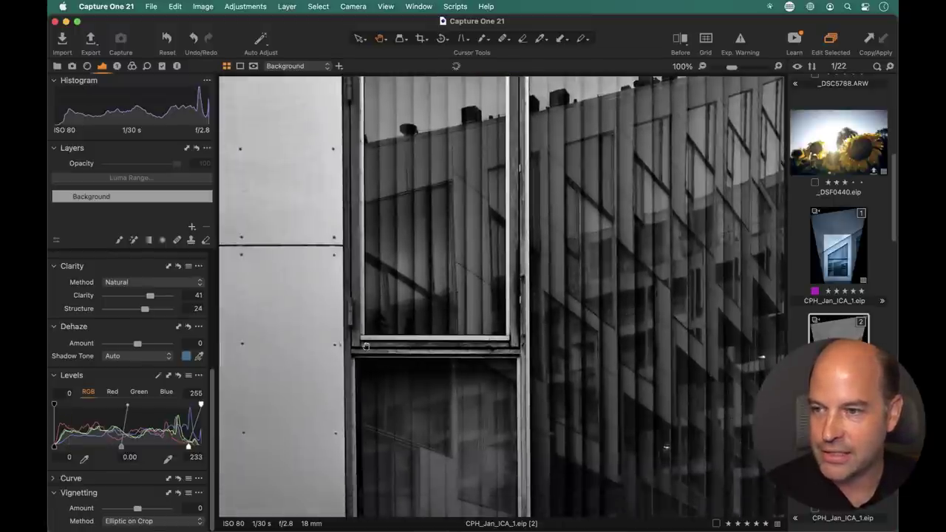
{"action": "scroll", "coordinate": [495, 259], "scroll_direction": "up", "scroll_amount": 5}
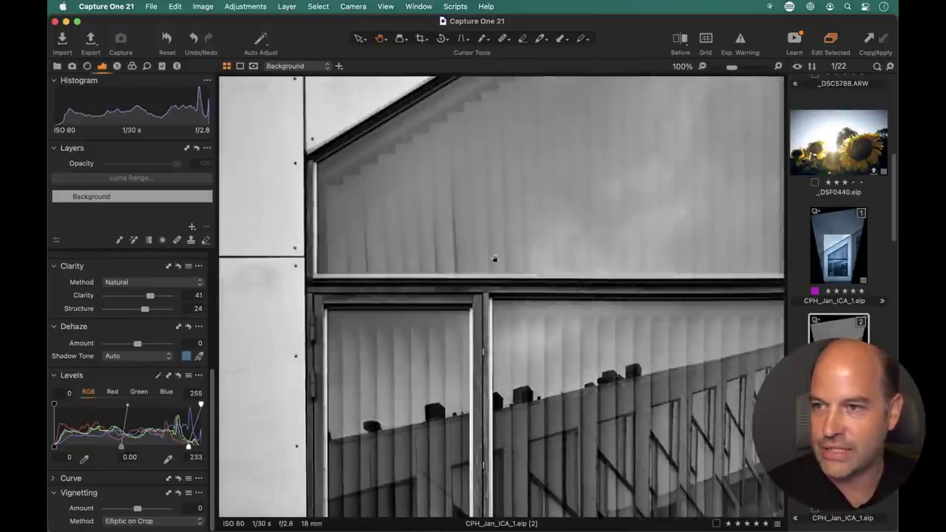
{"action": "scroll", "coordinate": [492, 176], "scroll_direction": "up", "scroll_amount": 5}
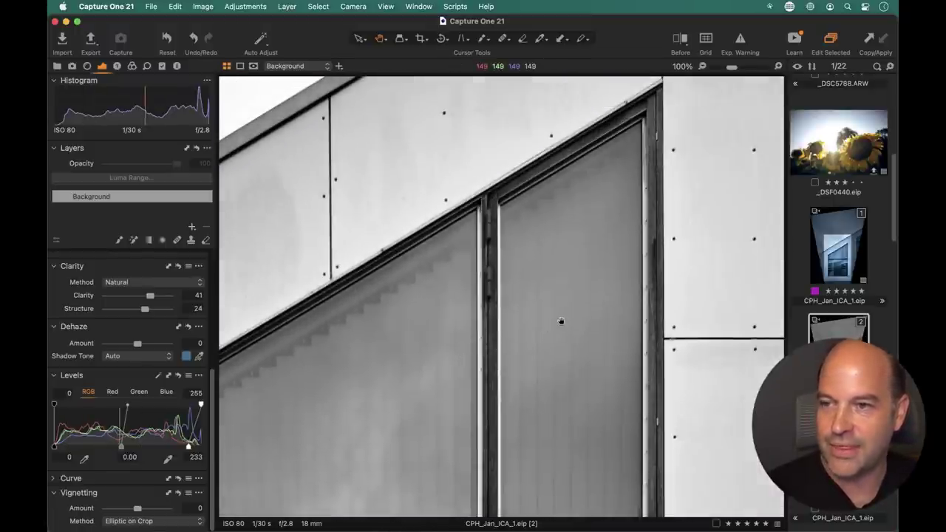
{"action": "key", "text": "super+0"}
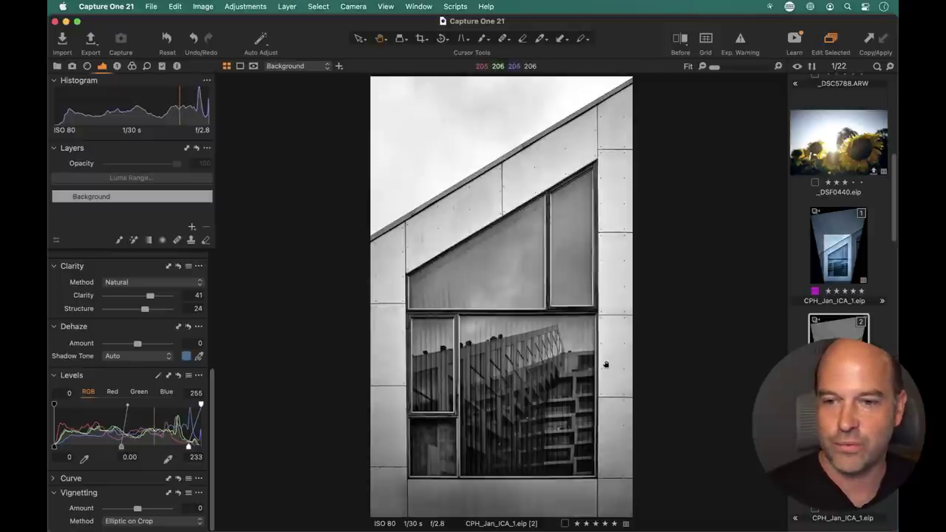
Step: Start a full Keystone correction on the blue third variant and place the lower-left point on the window's lower-left corner
{"action": "left_click", "coordinate": [830, 522]}
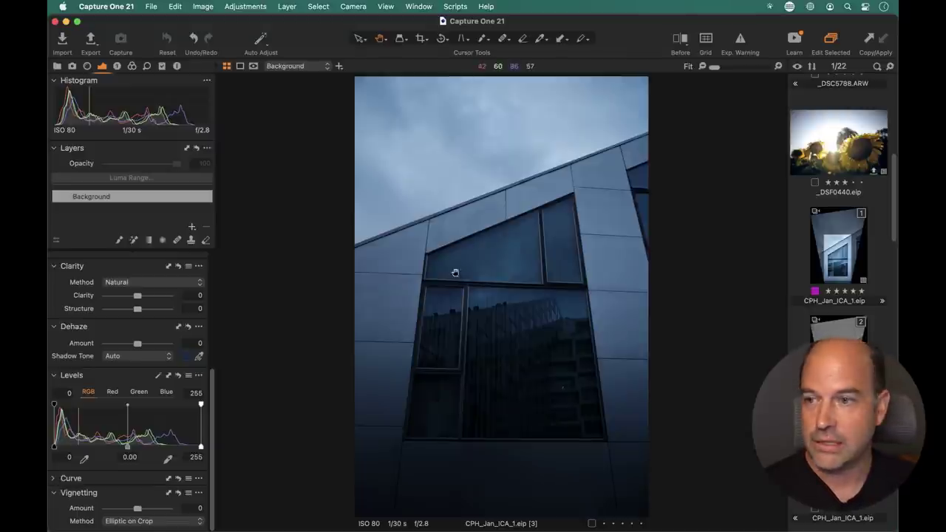
{"action": "left_click", "coordinate": [462, 38]}
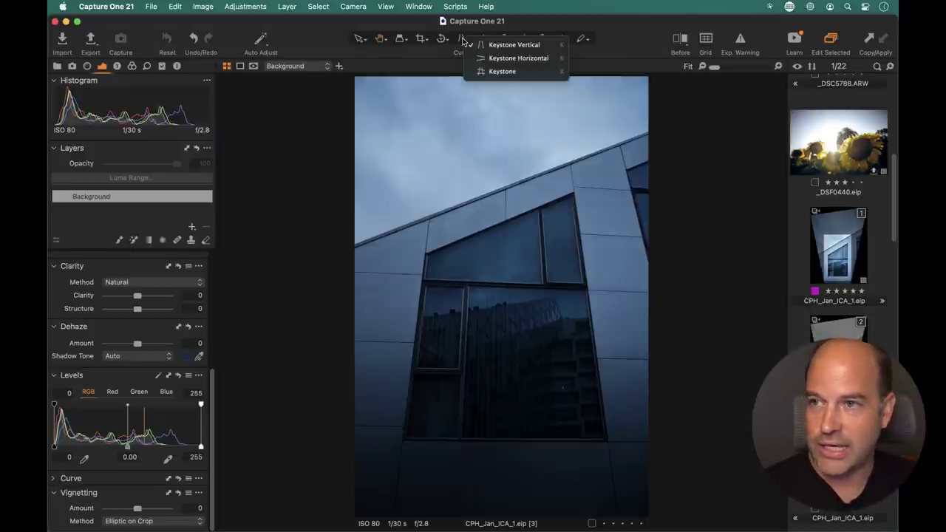
{"action": "left_click", "coordinate": [498, 76]}
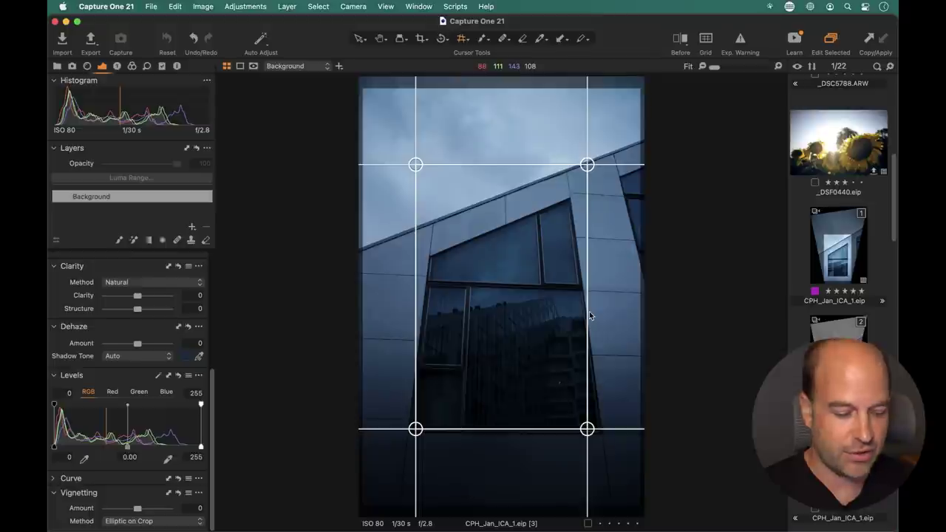
{"action": "key", "text": "super+equal"}
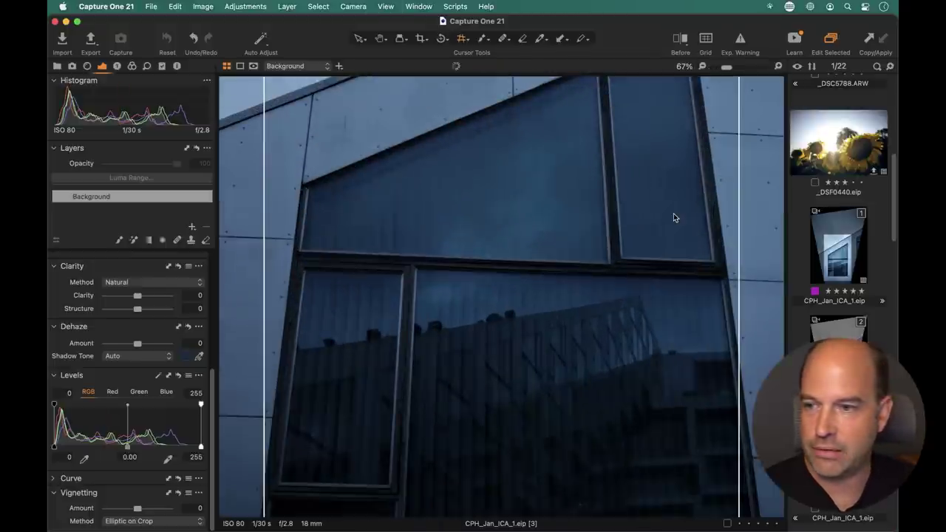
{"action": "scroll", "coordinate": [443, 363], "scroll_direction": "down", "scroll_amount": 3}
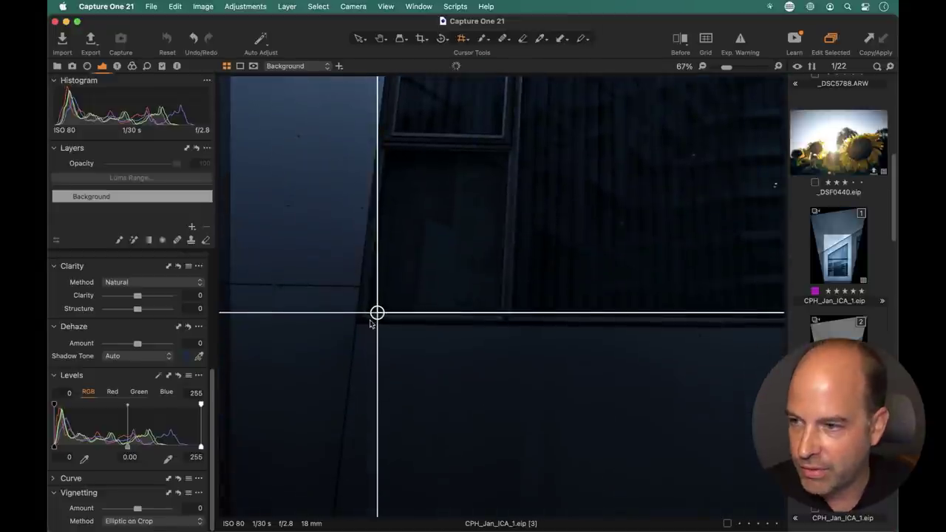
{"action": "left_click_drag", "start_coordinate": [371, 323], "coordinate": [351, 334]}
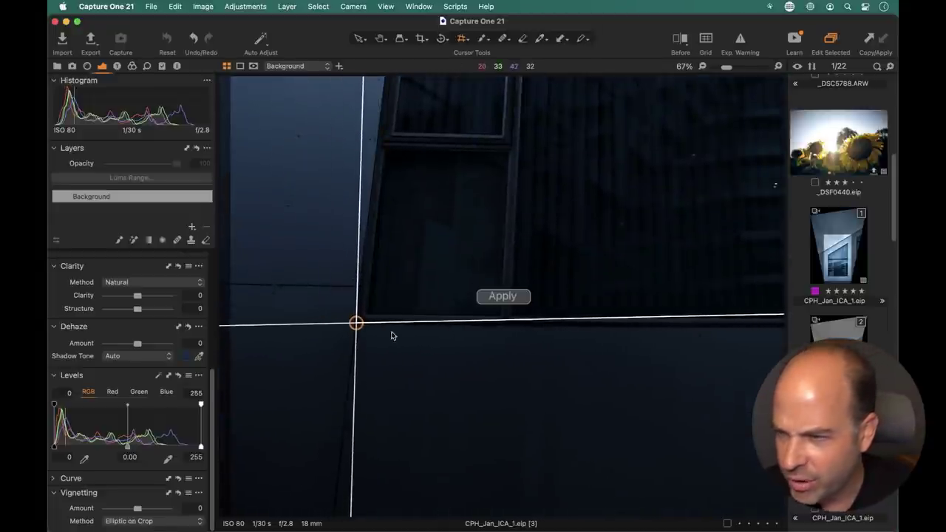
Step: Place the two right Keystone points on the window's lower-right corner and on the right end of its horizontal crossbar
{"action": "scroll", "coordinate": [393, 335], "scroll_direction": "right", "scroll_amount": 5}
{"action": "left_click_drag", "start_coordinate": [626, 339], "coordinate": [668, 355]}
{"action": "scroll", "coordinate": [627, 342], "scroll_direction": "up", "scroll_amount": 5}
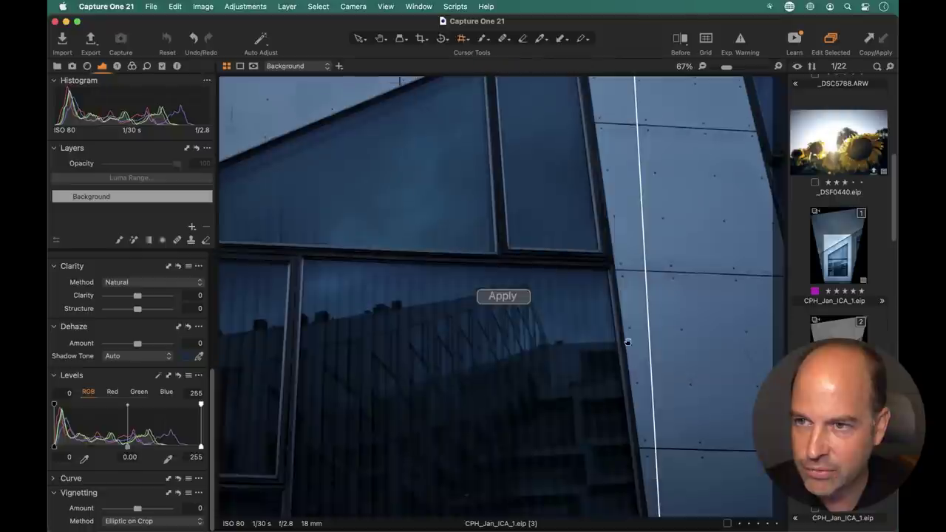
{"action": "scroll", "coordinate": [628, 342], "scroll_direction": "up", "scroll_amount": 5}
{"action": "scroll", "coordinate": [621, 310], "scroll_direction": "down", "scroll_amount": 8}
{"action": "scroll", "coordinate": [594, 389], "scroll_direction": "up", "scroll_amount": 5}
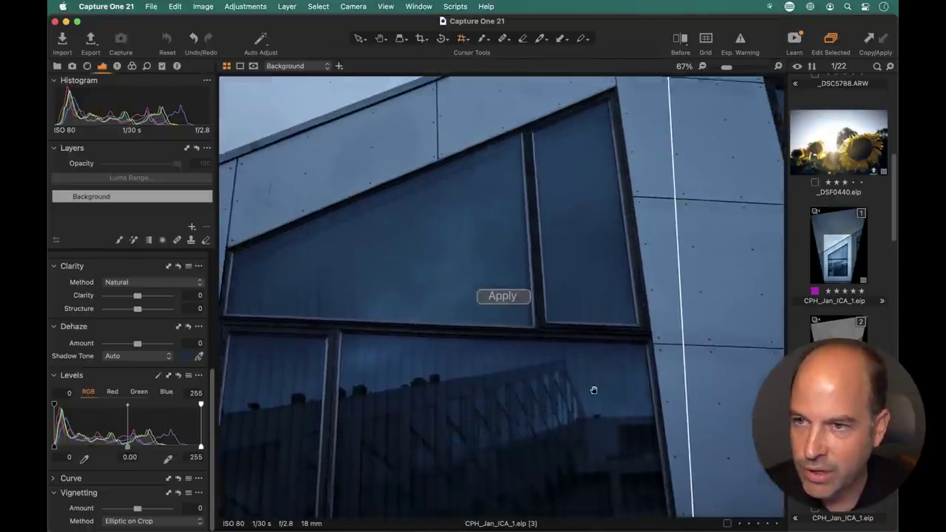
{"action": "scroll", "coordinate": [594, 389], "scroll_direction": "up", "scroll_amount": 5}
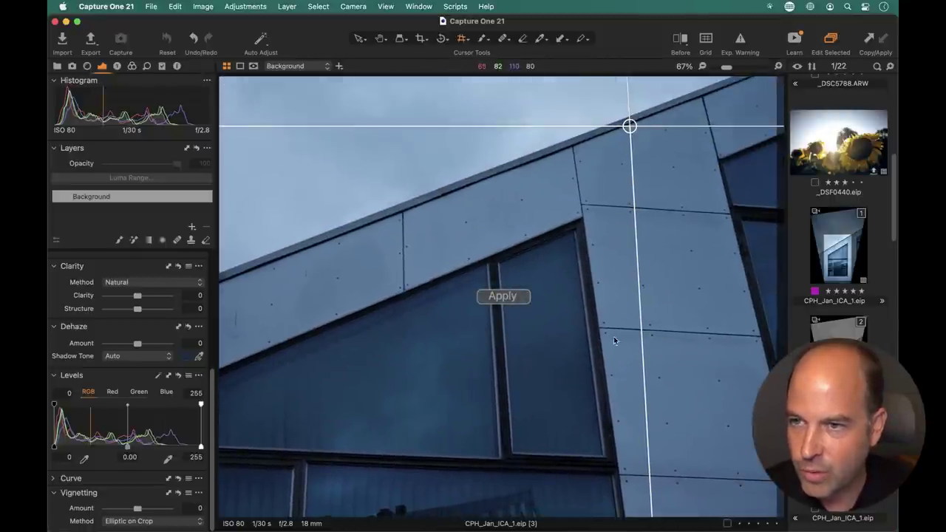
{"action": "left_click_drag", "start_coordinate": [629, 126], "coordinate": [589, 345]}
{"action": "scroll", "coordinate": [566, 372], "scroll_direction": "down", "scroll_amount": 5}
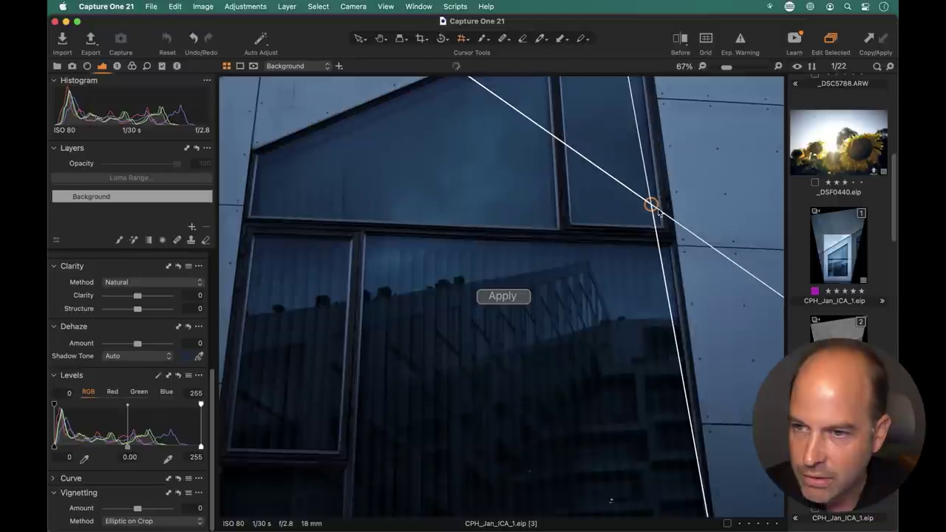
{"action": "left_click_drag", "start_coordinate": [651, 206], "coordinate": [676, 237]}
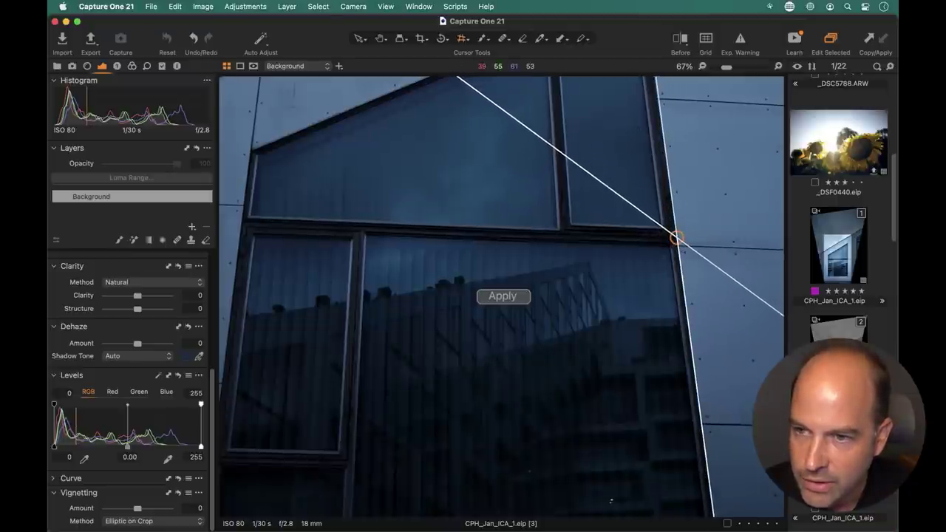
Step: Place the upper-left Keystone point on the left end of the window's crossbar and view the whole photo
{"action": "scroll", "coordinate": [419, 213], "scroll_direction": "up", "scroll_amount": 10}
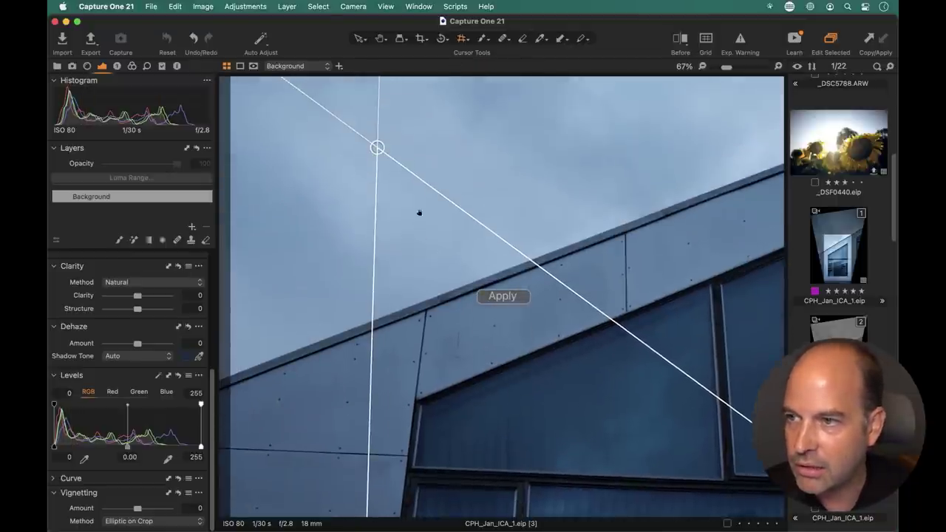
{"action": "left_click_drag", "start_coordinate": [377, 148], "coordinate": [416, 433]}
{"action": "scroll", "coordinate": [416, 433], "scroll_direction": "down", "scroll_amount": 6}
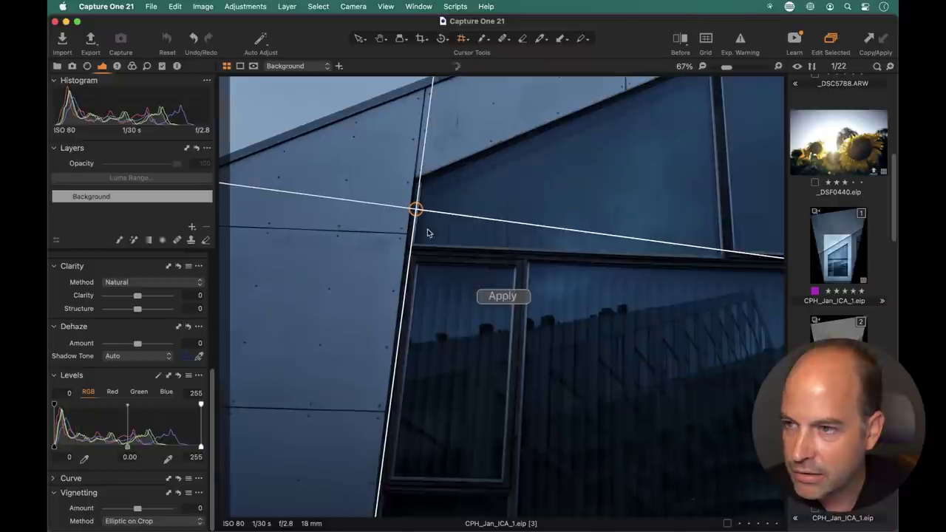
{"action": "left_click_drag", "start_coordinate": [412, 215], "coordinate": [405, 247]}
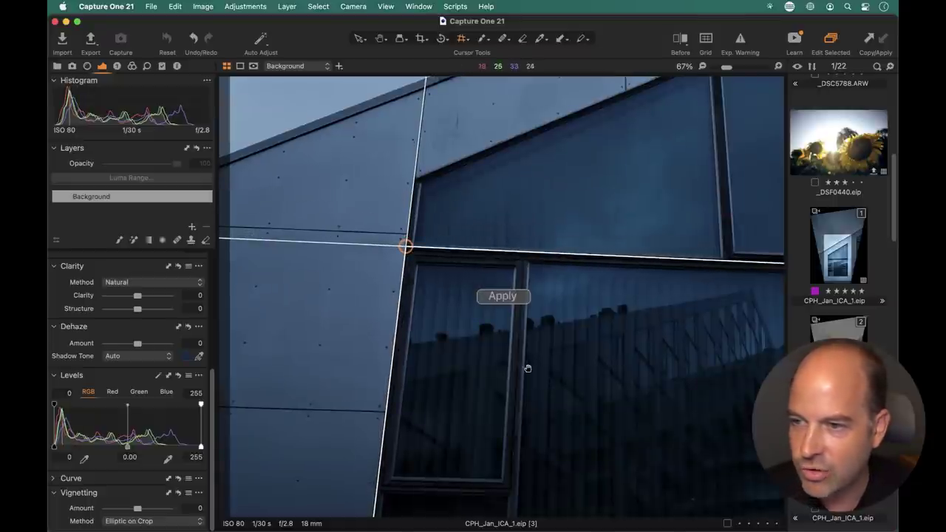
{"action": "scroll", "coordinate": [525, 369], "scroll_direction": "down", "scroll_amount": 6}
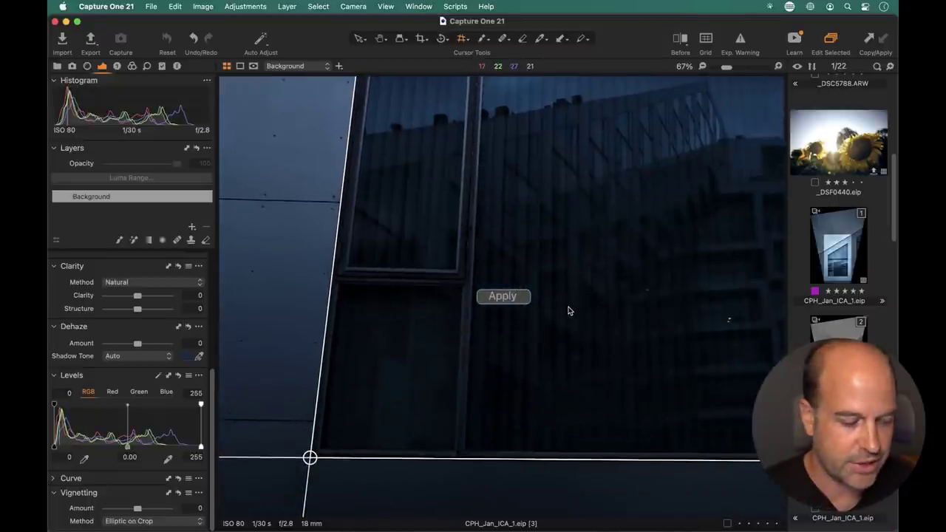
{"action": "key", "text": "super+0"}
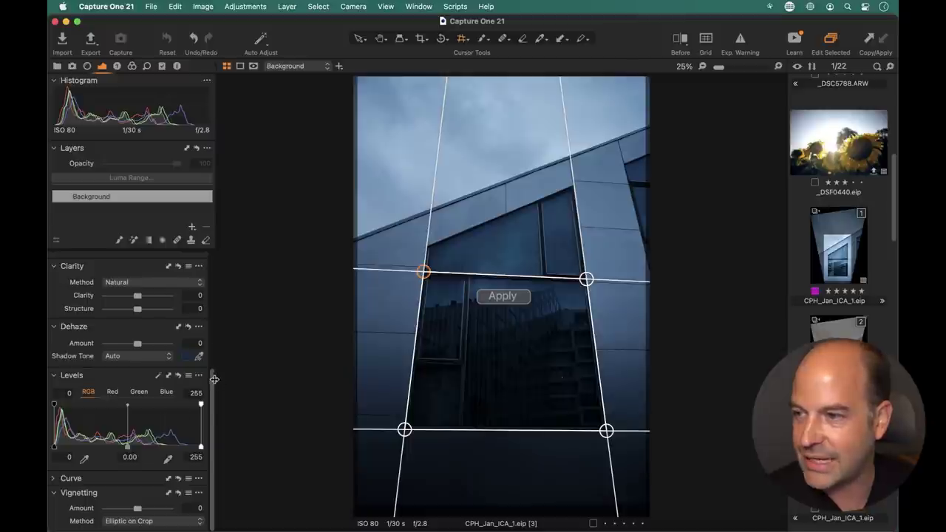
Step: Set the exposure to 0.92 and neutralise the white balance by sampling the grey façade beside the window
{"action": "scroll", "coordinate": [214, 379], "scroll_direction": "up", "scroll_amount": 8}
{"action": "left_click_drag", "start_coordinate": [137, 337], "coordinate": [146, 339]}
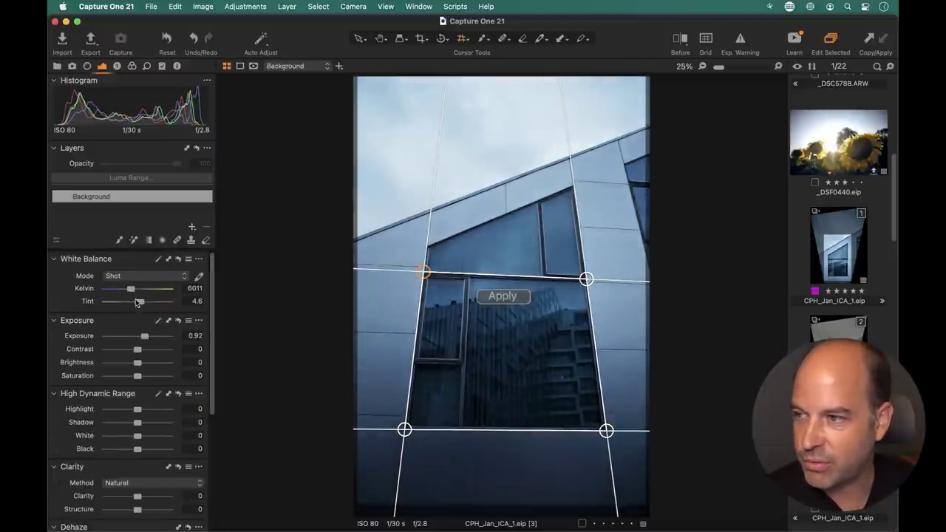
{"action": "left_click", "coordinate": [199, 277]}
{"action": "left_click", "coordinate": [388, 309]}
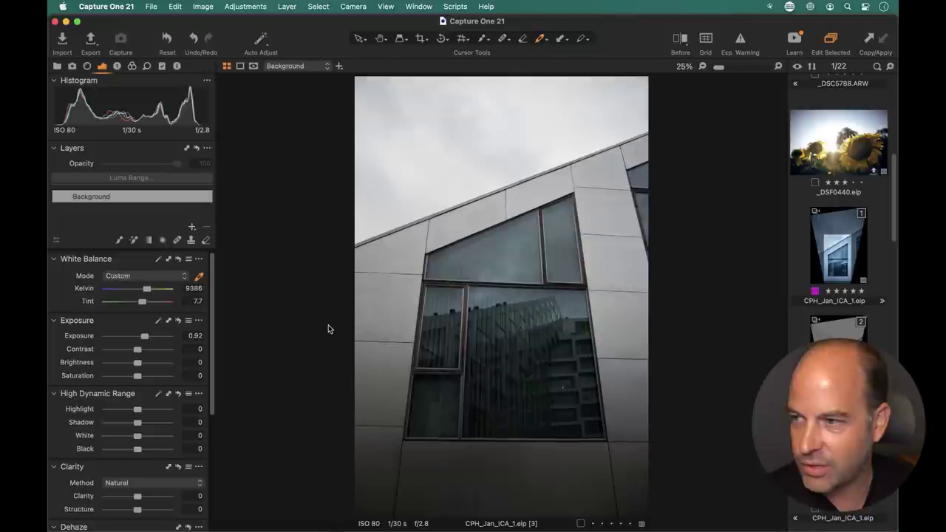
Step: Apply the four-point Keystone correction and view the straightened façade without the guides
{"action": "left_click", "coordinate": [464, 39]}
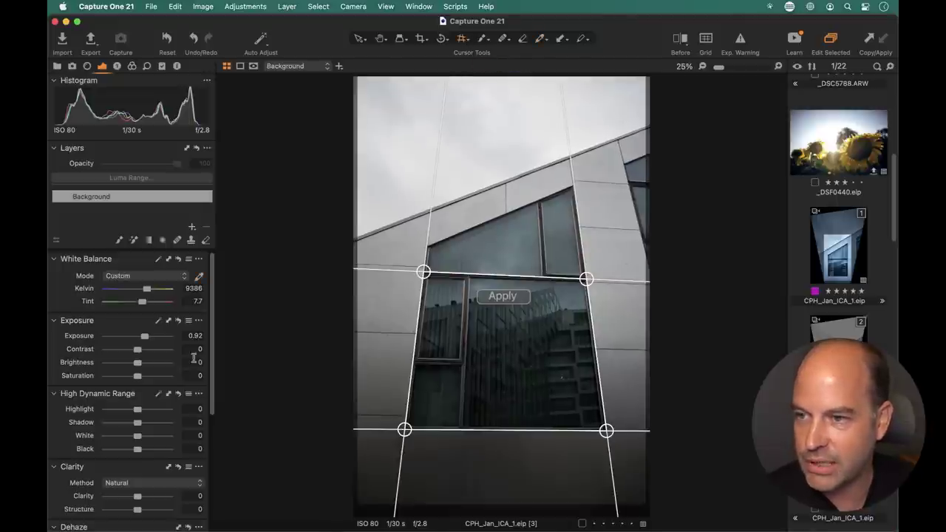
{"action": "left_click", "coordinate": [503, 297]}
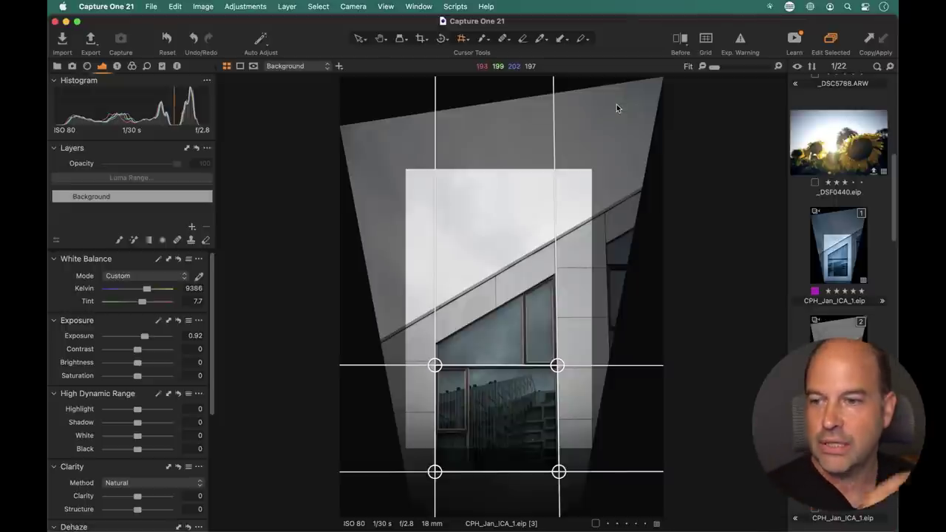
{"action": "left_click", "coordinate": [380, 38]}
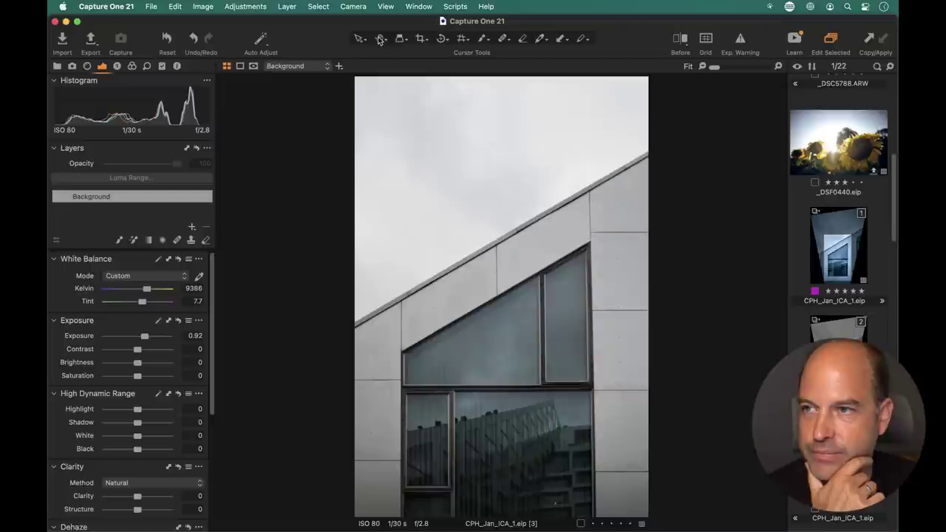
Step: Try extending the crop's lower-left corner to the corrected image's edge, without and with Crop Outside Image
{"action": "left_click", "coordinate": [419, 39]}
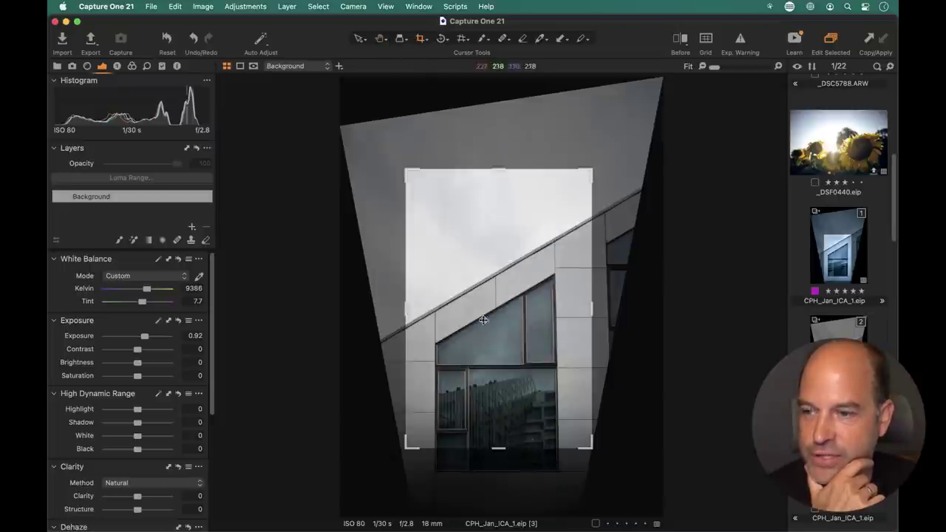
{"action": "left_click_drag", "start_coordinate": [406, 446], "coordinate": [389, 453]}
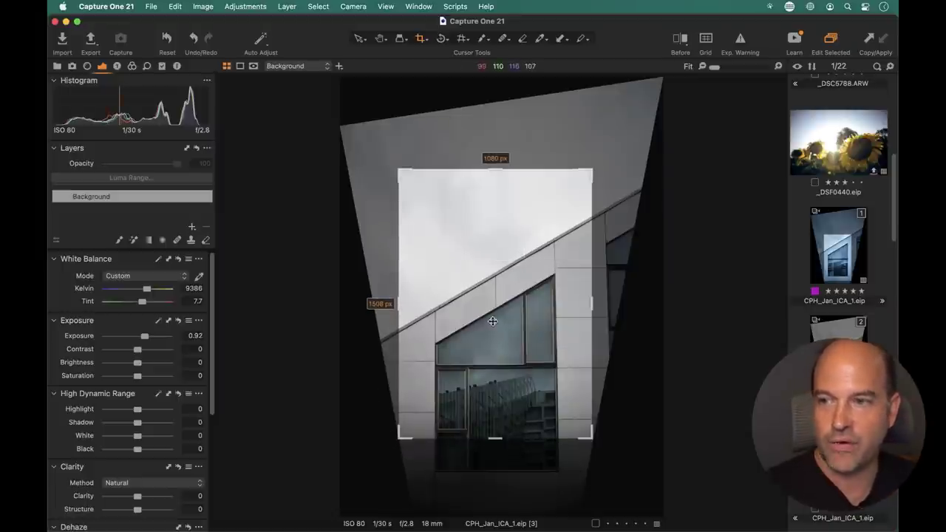
{"action": "mouse_move", "coordinate": [401, 448]}
{"action": "left_mouse_down"}
{"action": "mouse_move", "coordinate": [421, 447]}
{"action": "mouse_move", "coordinate": [384, 456]}
{"action": "left_mouse_up"}
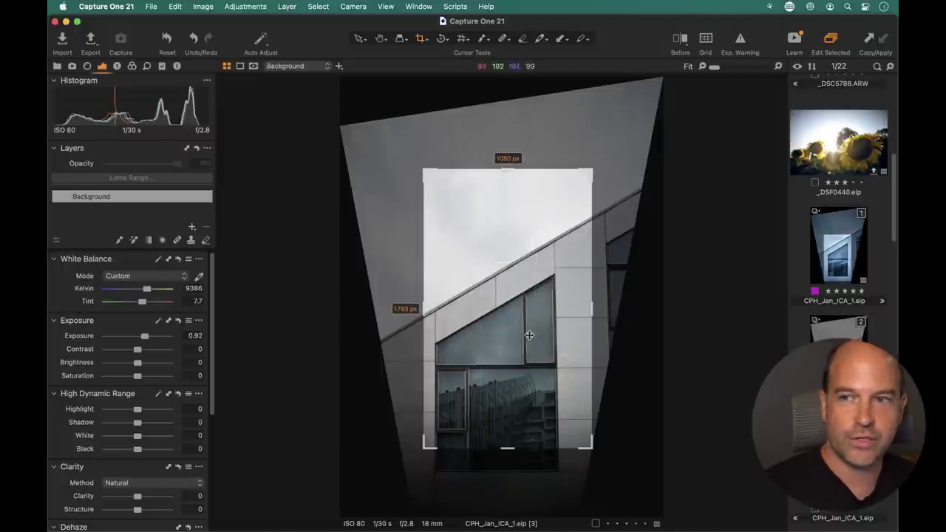
{"action": "right_click", "coordinate": [480, 300]}
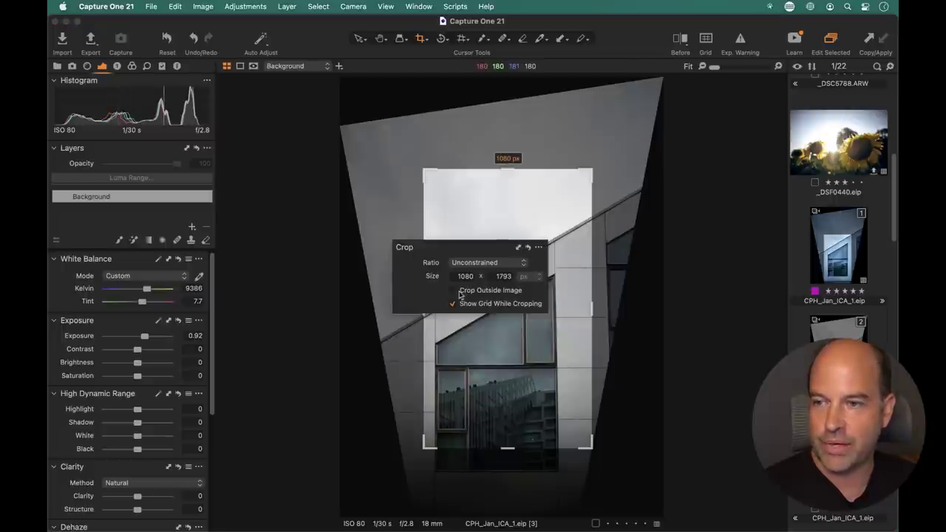
{"action": "left_click", "coordinate": [453, 291]}
{"action": "left_click_drag", "start_coordinate": [422, 448], "coordinate": [394, 452]}
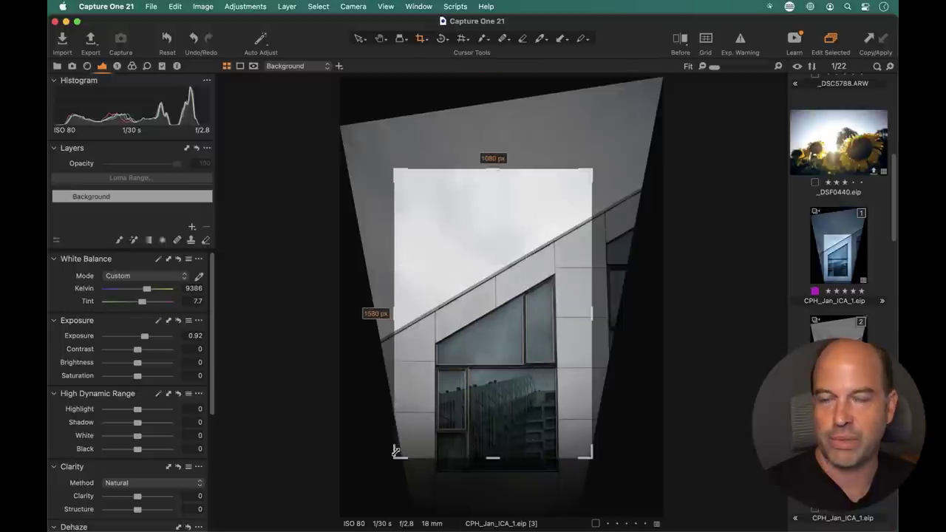
{"action": "left_click_drag", "start_coordinate": [396, 451], "coordinate": [412, 444]}
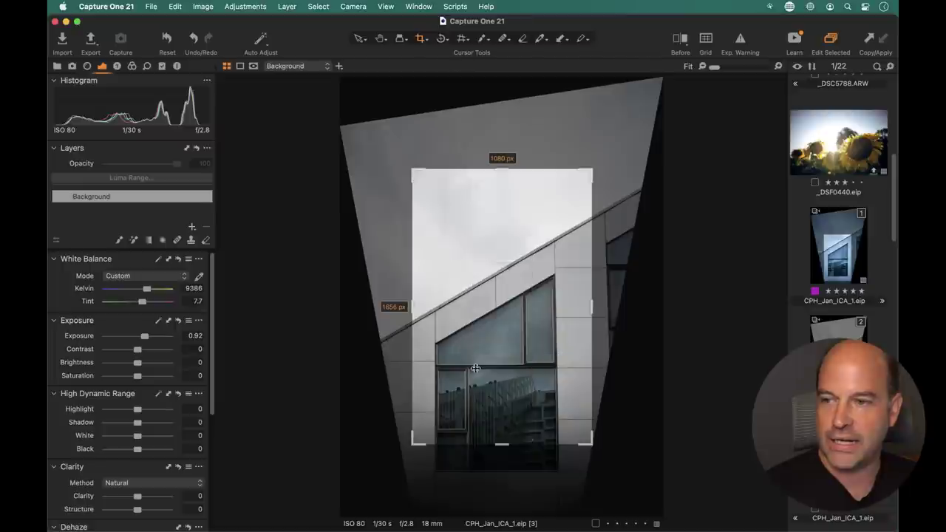
{"action": "right_click", "coordinate": [478, 331]}
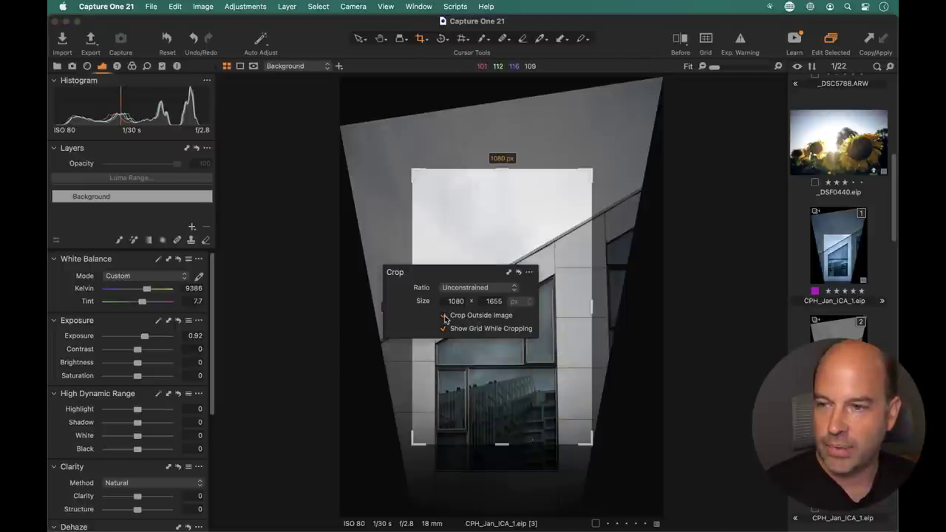
Step: Crop the photo around the complete window, including its lower edge, with similar façade margins on both sides and less sky
{"action": "left_click_drag", "start_coordinate": [585, 441], "coordinate": [558, 458]}
{"action": "left_click_drag", "start_coordinate": [488, 458], "coordinate": [477, 492]}
{"action": "left_click_drag", "start_coordinate": [557, 332], "coordinate": [588, 332]}
{"action": "left_click_drag", "start_coordinate": [412, 332], "coordinate": [408, 332]}
{"action": "left_click_drag", "start_coordinate": [496, 170], "coordinate": [497, 204]}
{"action": "key", "text": "h"}
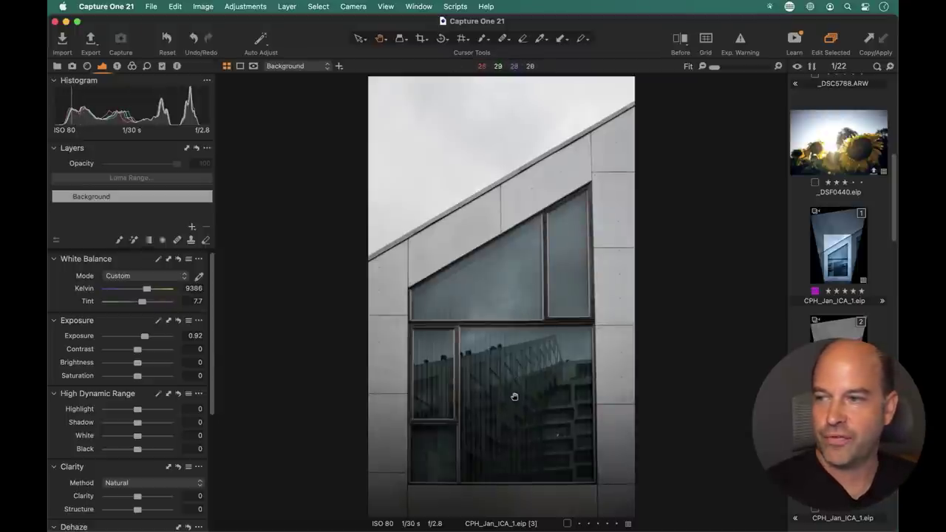
Step: Set the High Dynamic Range Shadow to 23 and Clarity to 32 on the third variant
{"action": "left_click_drag", "start_coordinate": [136, 422], "coordinate": [148, 423]}
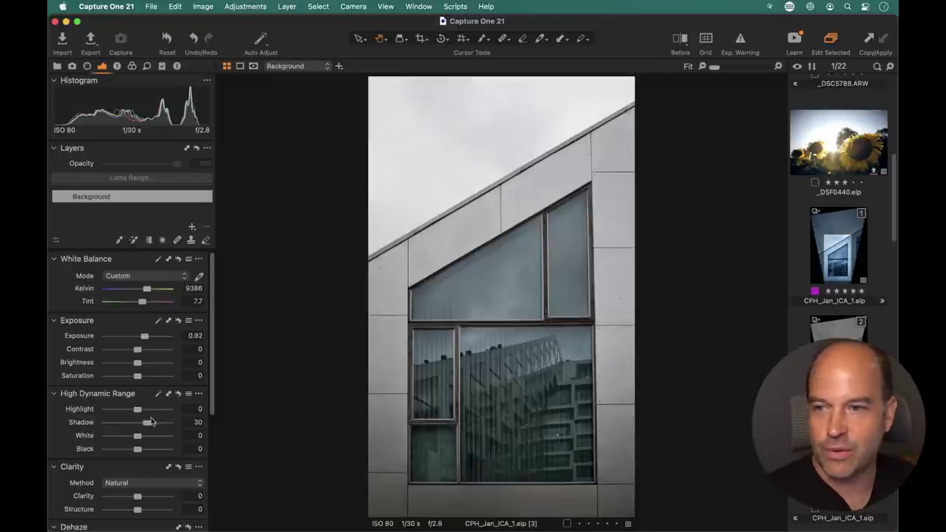
{"action": "left_click_drag", "start_coordinate": [145, 424], "coordinate": [148, 455]}
{"action": "scroll", "coordinate": [142, 424], "scroll_direction": "down", "scroll_amount": 2}
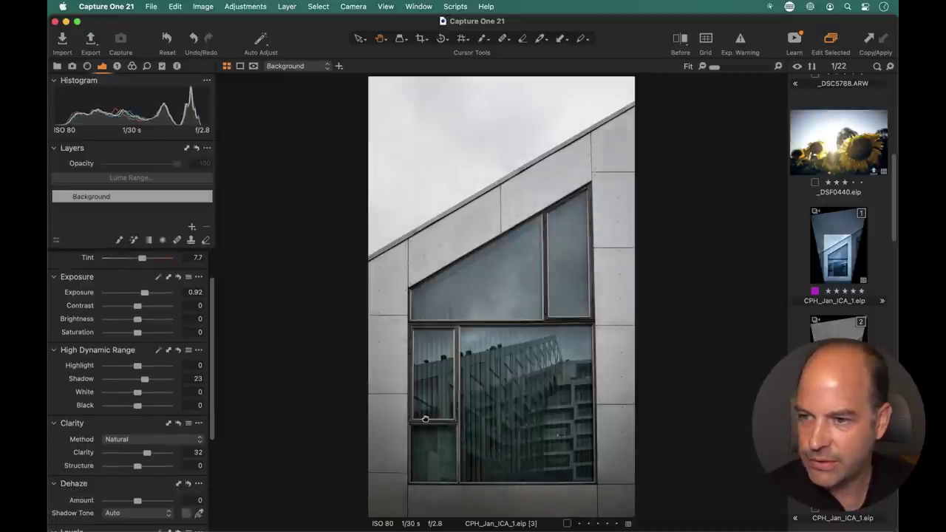
Step: Inspect the lower-left window frames at 100% and set Structure to 14
{"action": "left_click", "coordinate": [426, 419]}
{"action": "left_click_drag", "start_coordinate": [387, 417], "coordinate": [452, 311]}
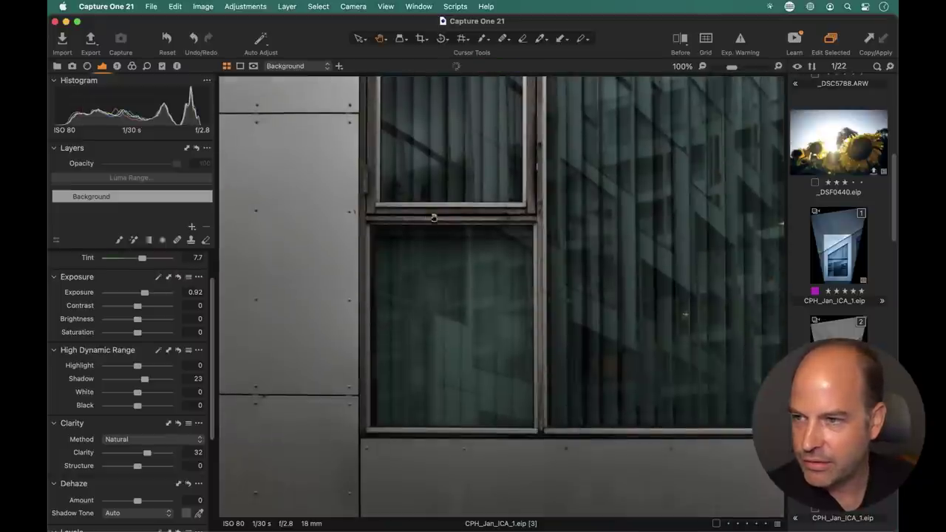
{"action": "left_click_drag", "start_coordinate": [138, 467], "coordinate": [143, 468]}
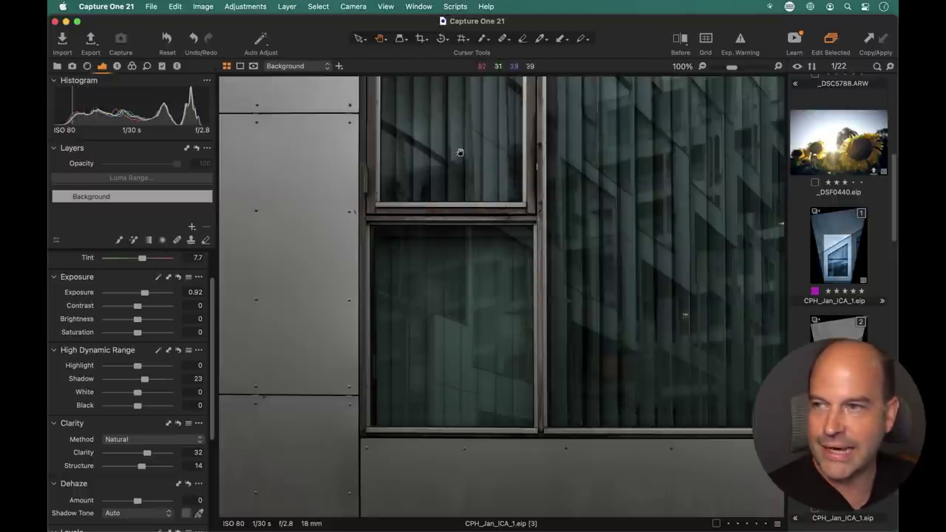
Step: Create a new unedited variant of CPH_Jan_ICA_1.eip and compare it with the edited third variant
{"action": "left_click", "coordinate": [203, 7]}
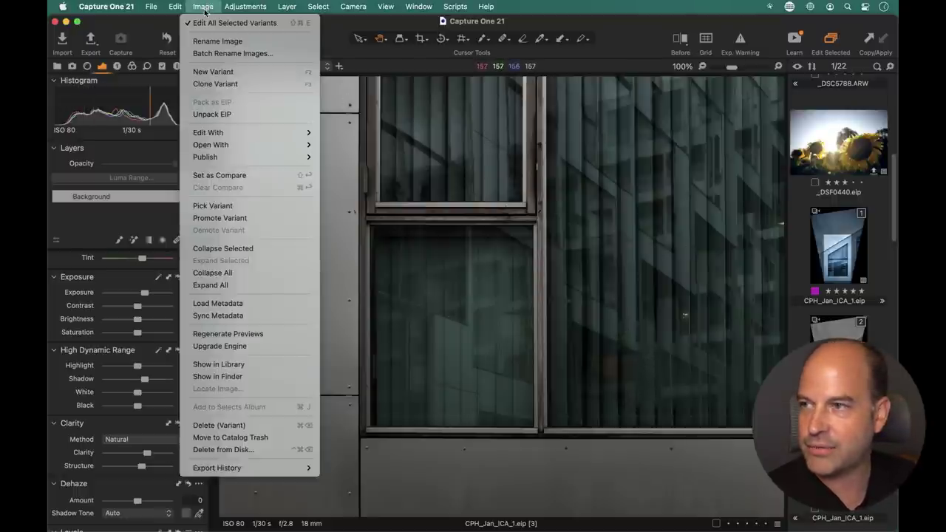
{"action": "left_click", "coordinate": [214, 71]}
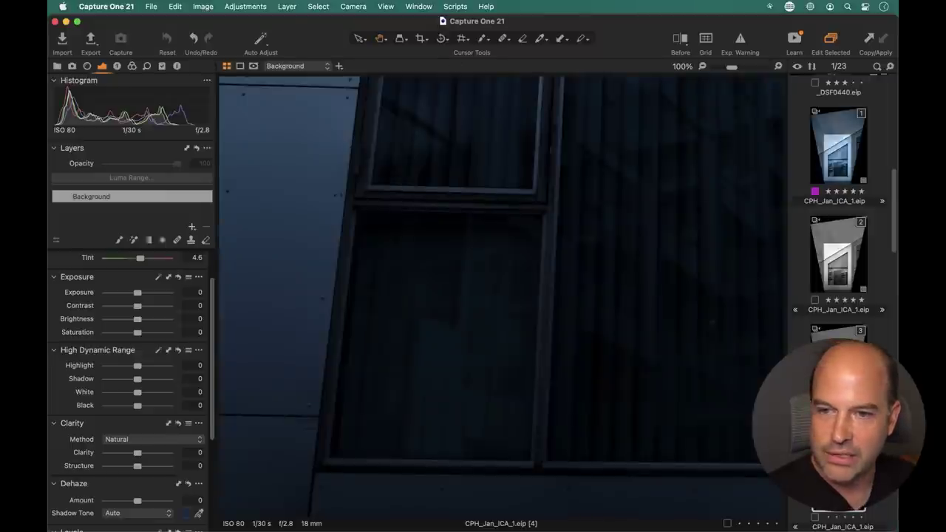
{"action": "left_click", "coordinate": [839, 334]}
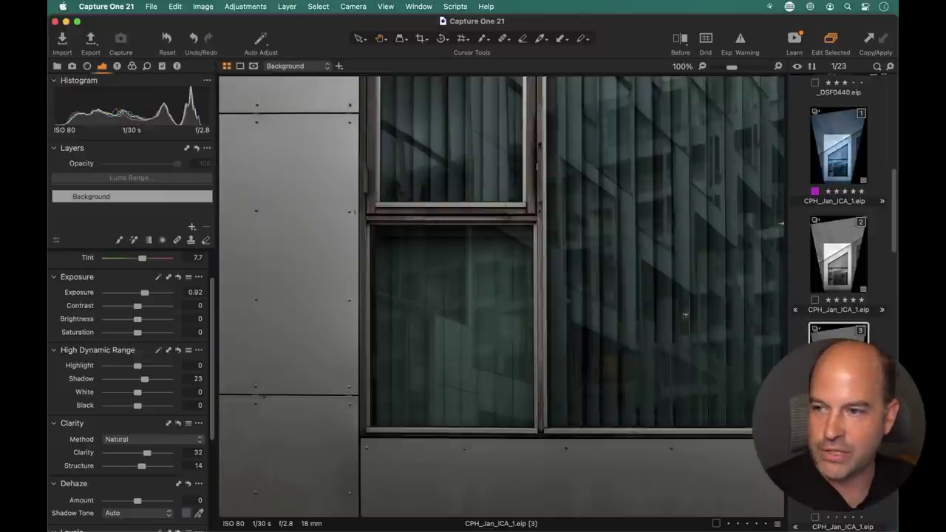
{"action": "key", "text": "Right"}
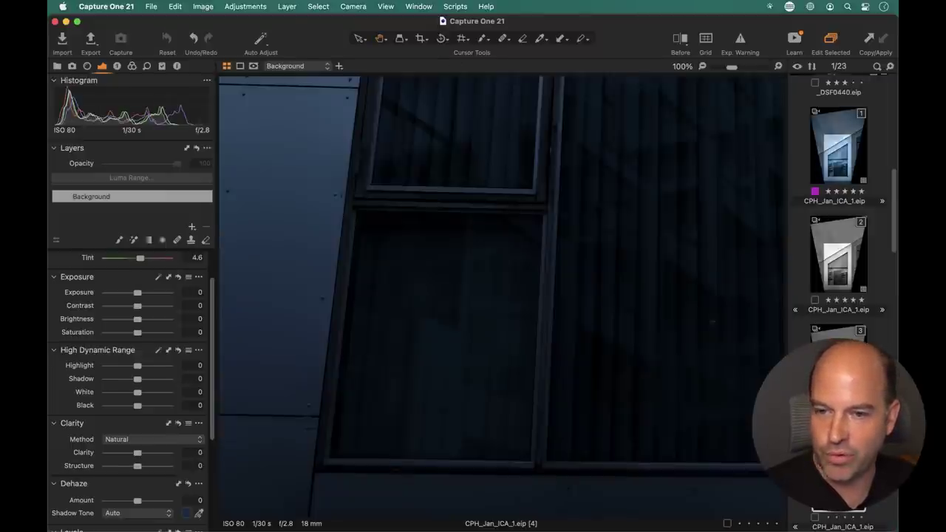
Step: Set the fourth variant's exposure to 1.64 and neutralise its white balance from the grey façade panel
{"action": "left_click_drag", "start_coordinate": [137, 292], "coordinate": [150, 292]}
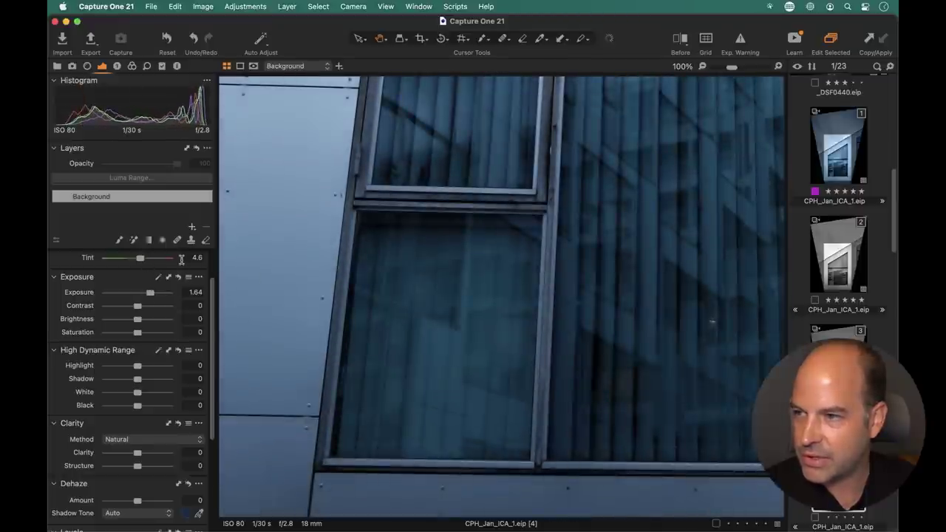
{"action": "scroll", "coordinate": [198, 277], "scroll_direction": "up", "scroll_amount": 2}
{"action": "left_click", "coordinate": [288, 277]}
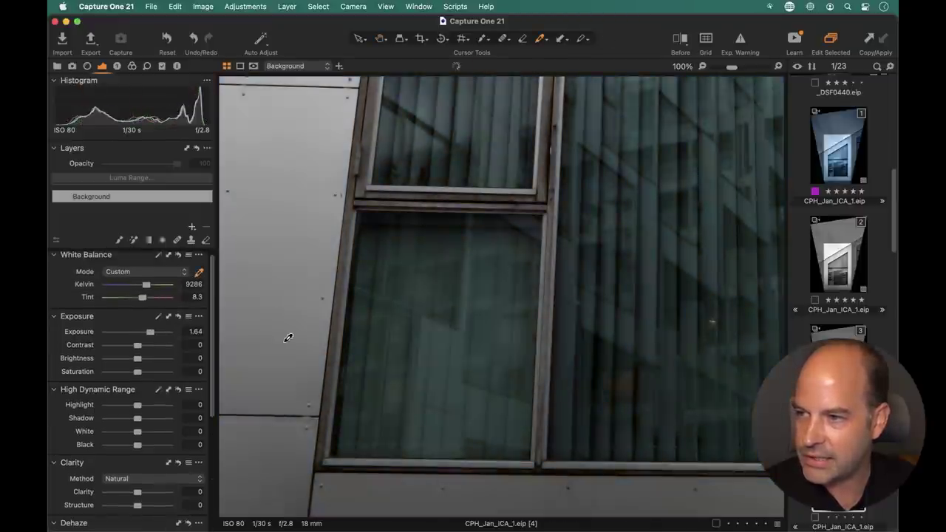
Step: Show the third and fourth variants side by side at 100% and activate the Pan tool
{"action": "left_click", "coordinate": [838, 336], "text": "super"}
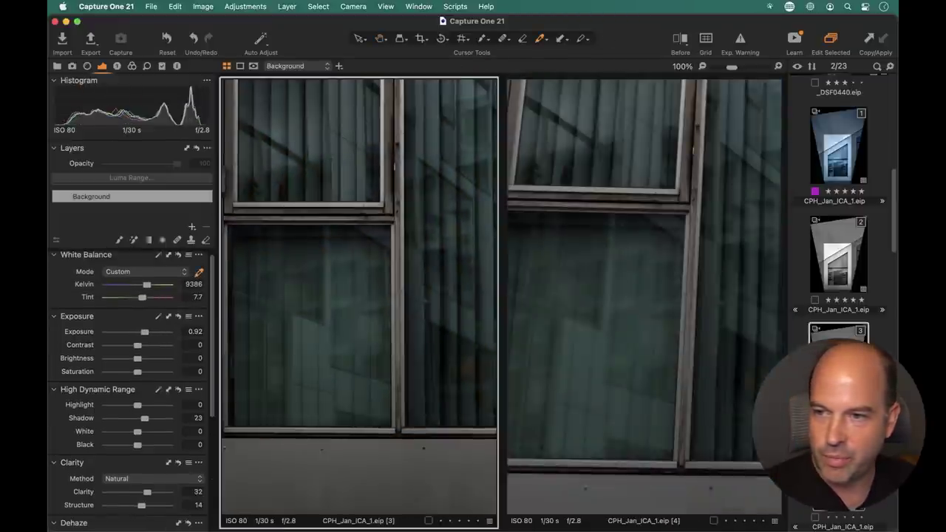
{"action": "key", "text": "h"}
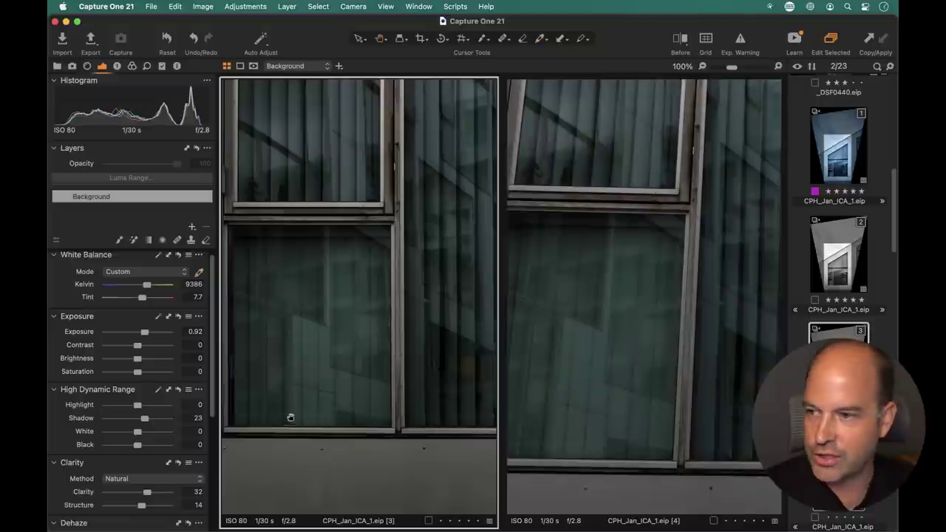
Step: Compare the lower façade panels and window frames of the third and fourth variants at 100% and 200%
{"action": "left_click_drag", "start_coordinate": [291, 416], "coordinate": [406, 391]}
{"action": "left_click_drag", "start_coordinate": [564, 412], "coordinate": [670, 296]}
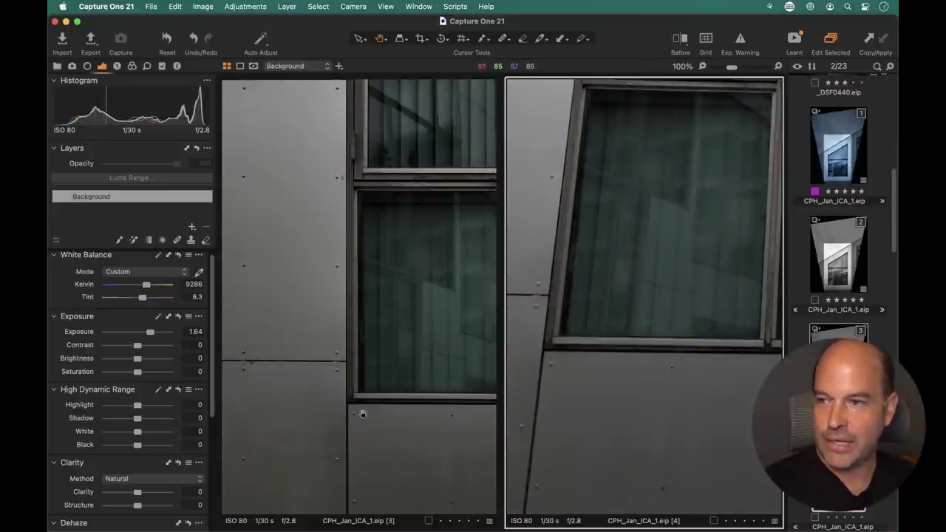
{"action": "left_click", "coordinate": [362, 414]}
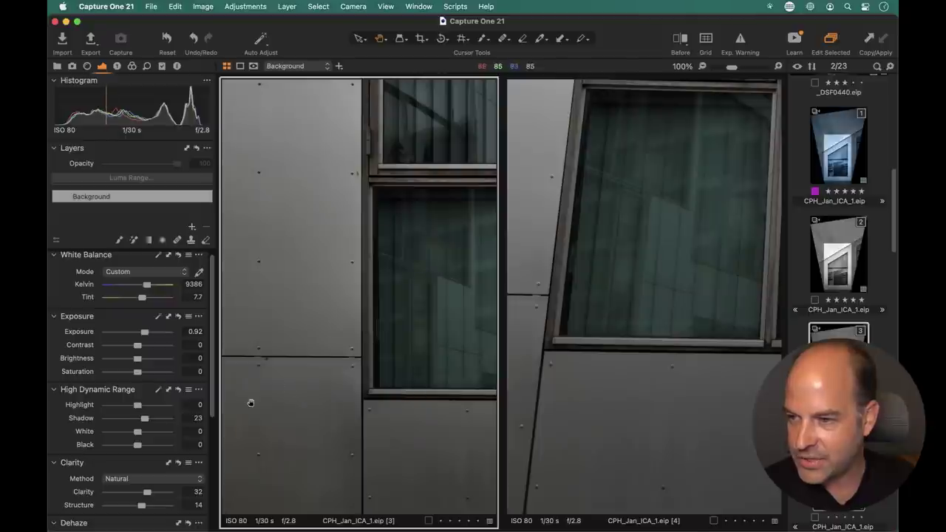
{"action": "key", "text": "super+equal"}
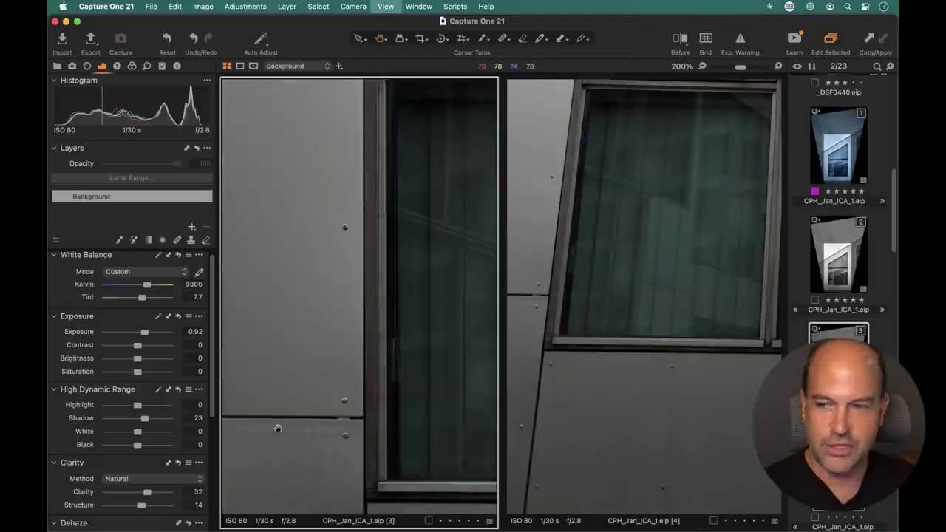
{"action": "left_click_drag", "start_coordinate": [278, 428], "coordinate": [422, 152]}
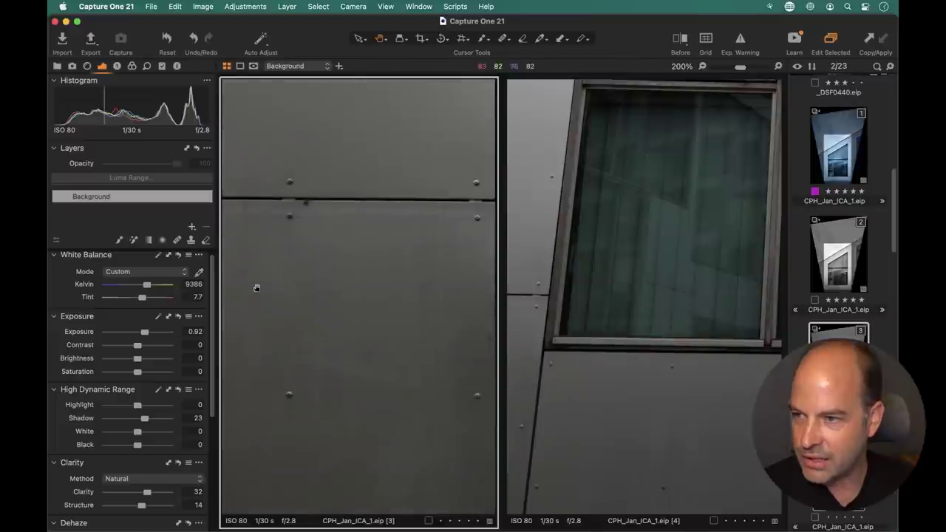
{"action": "left_click", "coordinate": [632, 371]}
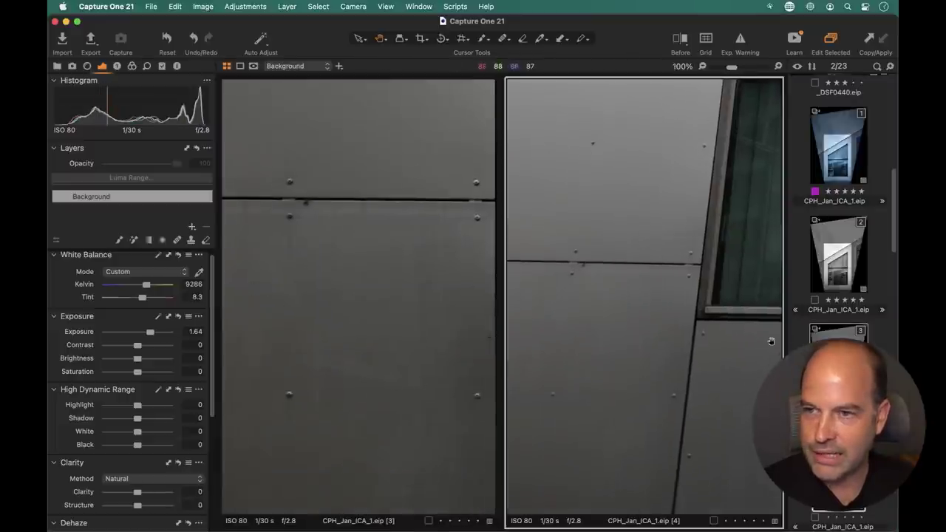
{"action": "scroll", "coordinate": [748, 192], "scroll_direction": "down", "scroll_amount": 5}
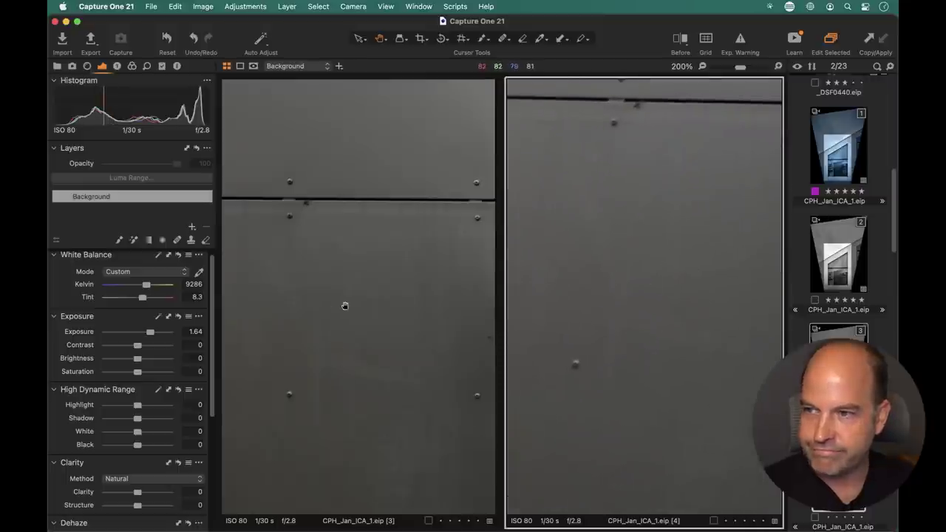
{"action": "left_click", "coordinate": [626, 349]}
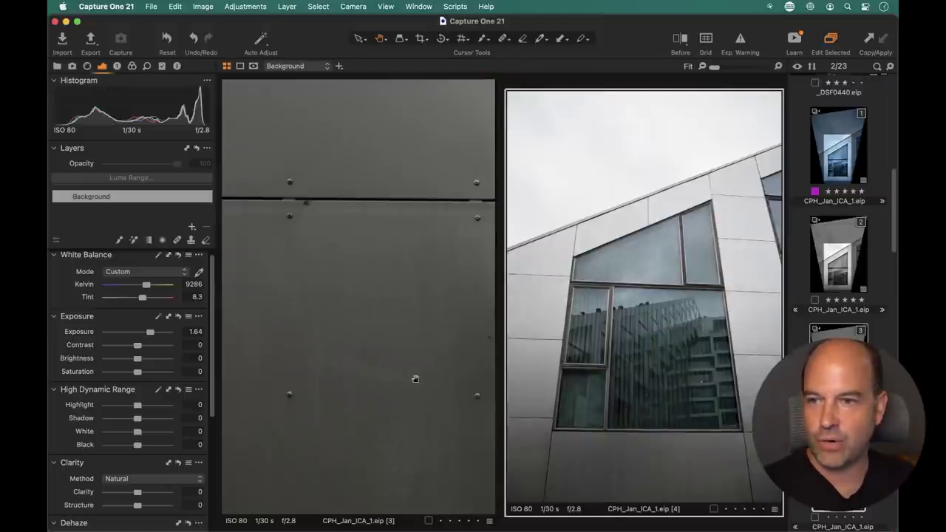
Step: View the third variant and the fourth variant individually, each fitted to the viewer
{"action": "left_click", "coordinate": [414, 380]}
{"action": "left_click", "coordinate": [838, 337]}
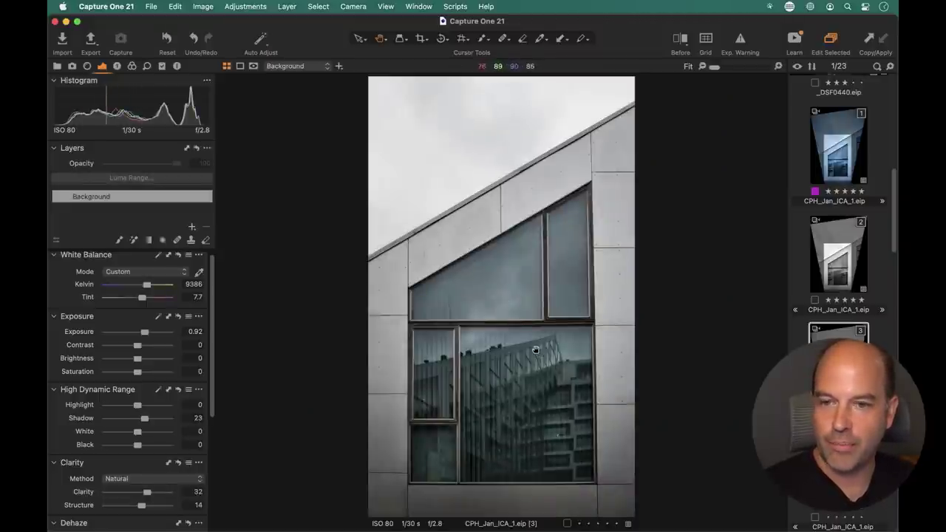
{"action": "left_click", "coordinate": [838, 473]}
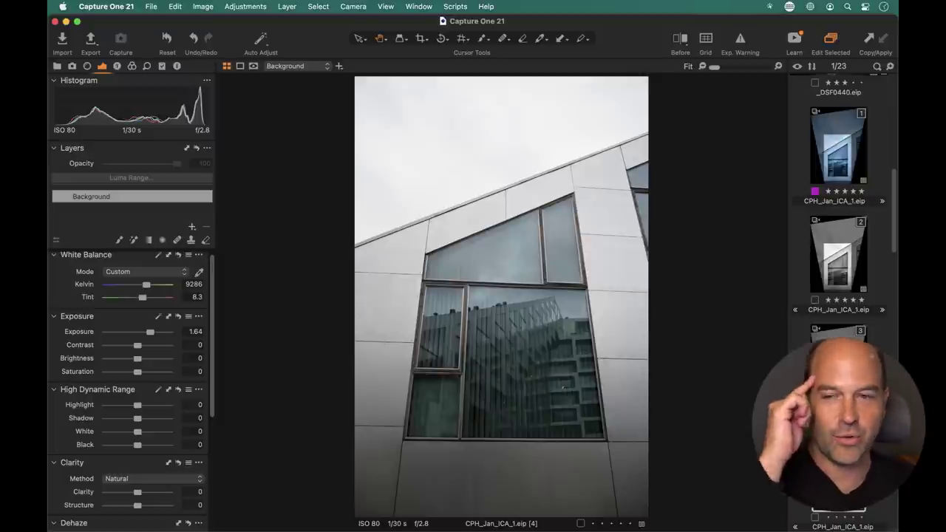
Step: Set the third variant's Highlight to -22, Brightness to 8 and Clarity to 68
{"action": "left_click", "coordinate": [838, 366]}
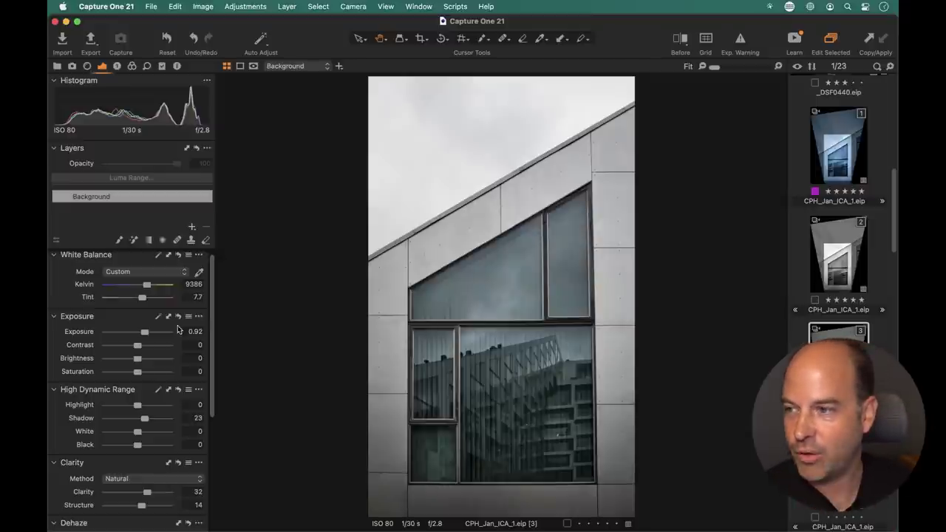
{"action": "left_click_drag", "start_coordinate": [138, 403], "coordinate": [130, 405]}
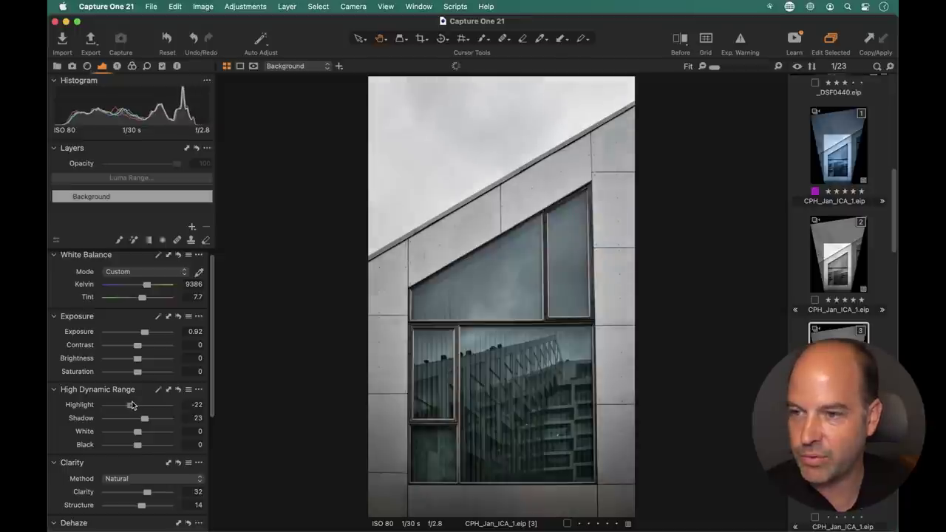
{"action": "left_click_drag", "start_coordinate": [138, 358], "coordinate": [146, 361]}
{"action": "left_click_drag", "start_coordinate": [148, 496], "coordinate": [160, 496]}
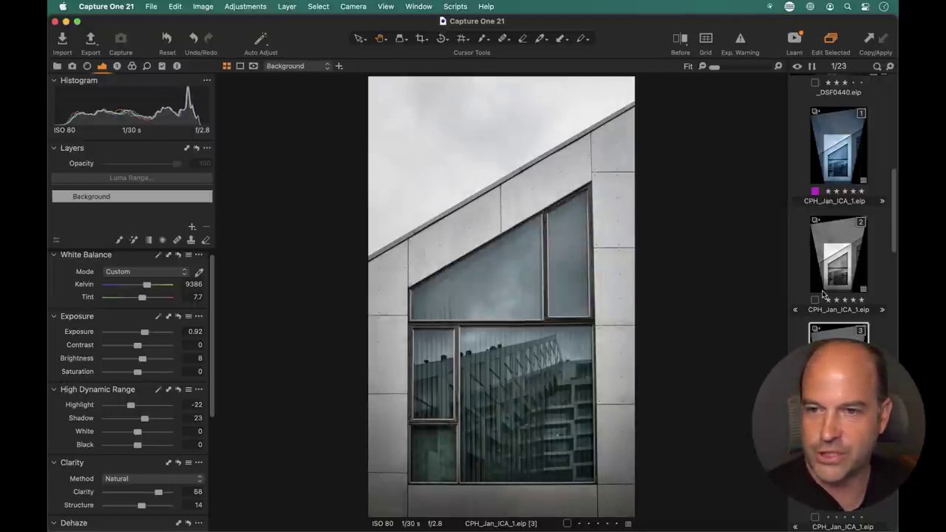
Step: Compare the edited third variant with the black-and-white second variant
{"action": "scroll", "coordinate": [823, 295], "scroll_direction": "up", "scroll_amount": 3}
{"action": "key", "text": "Left"}
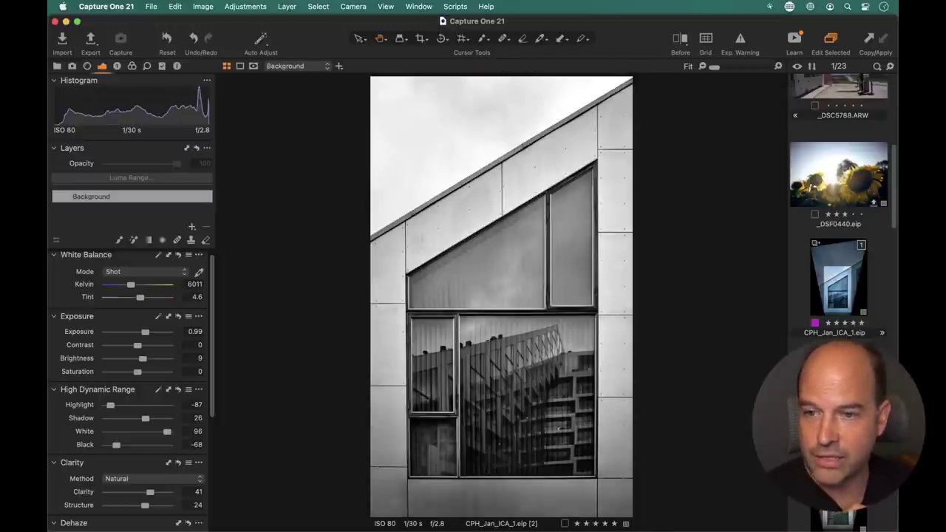
{"action": "scroll", "coordinate": [825, 313], "scroll_direction": "down", "scroll_amount": 4}
{"action": "left_click", "coordinate": [843, 292]}
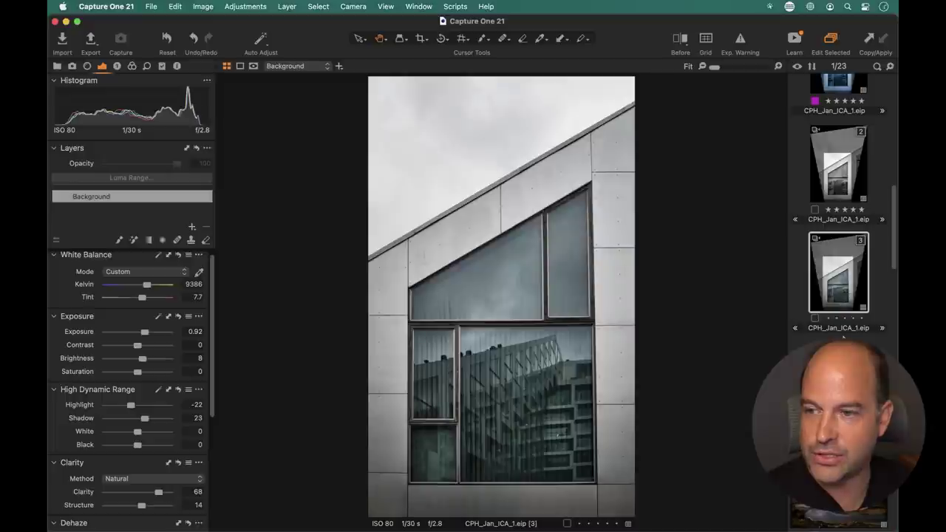
Step: Examine the fourth variant's lens, camera and exposure metadata
{"action": "key", "text": "Right"}
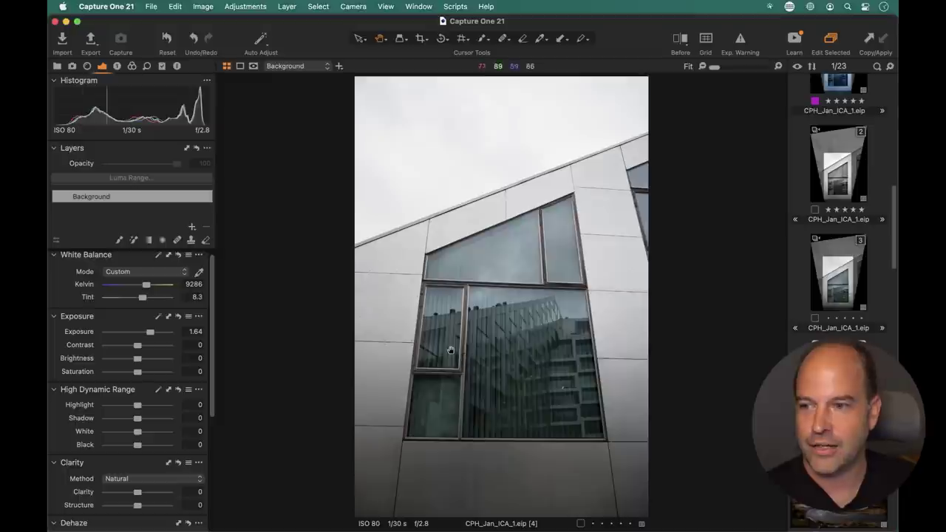
{"action": "left_click", "coordinate": [177, 67]}
{"action": "scroll", "coordinate": [187, 218], "scroll_direction": "down", "scroll_amount": 5}
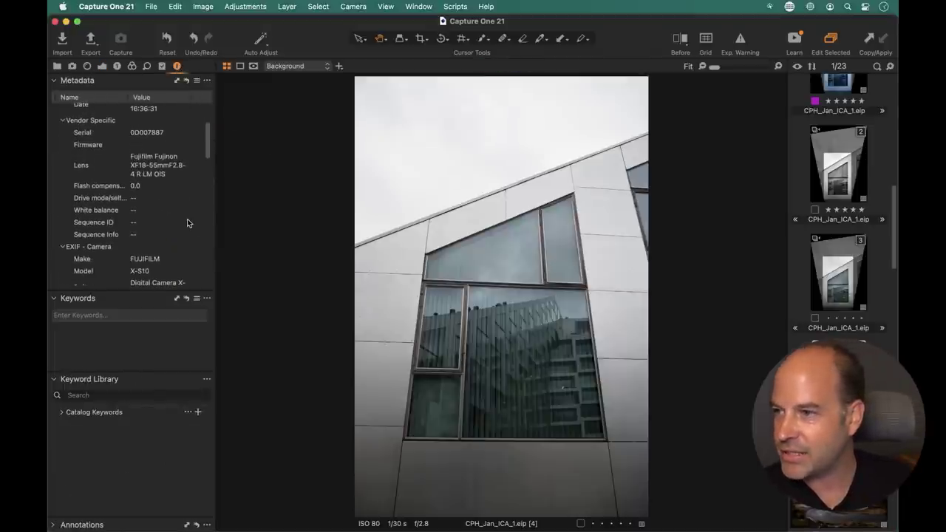
{"action": "scroll", "coordinate": [187, 219], "scroll_direction": "down", "scroll_amount": 4}
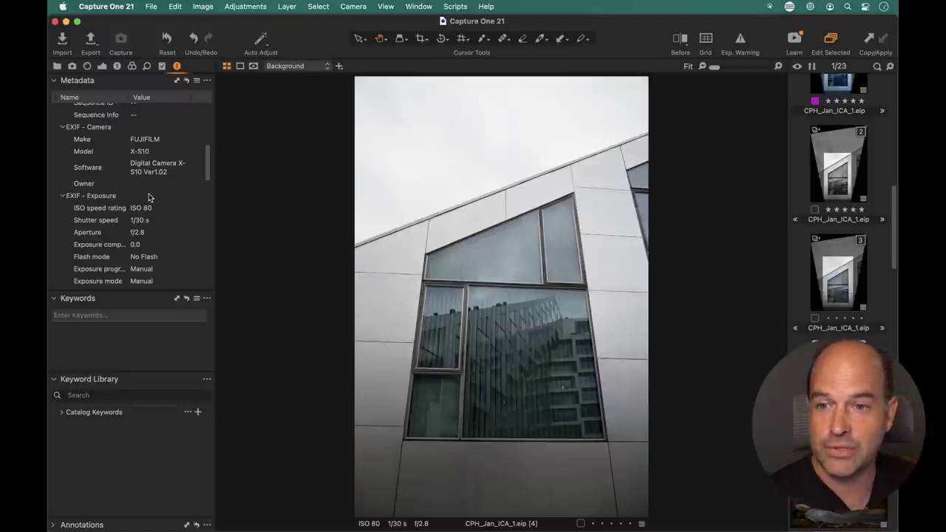
Step: Display the third variant's Keystone guides over the full uncropped frame and return to the Pan tool
{"action": "left_click", "coordinate": [836, 290]}
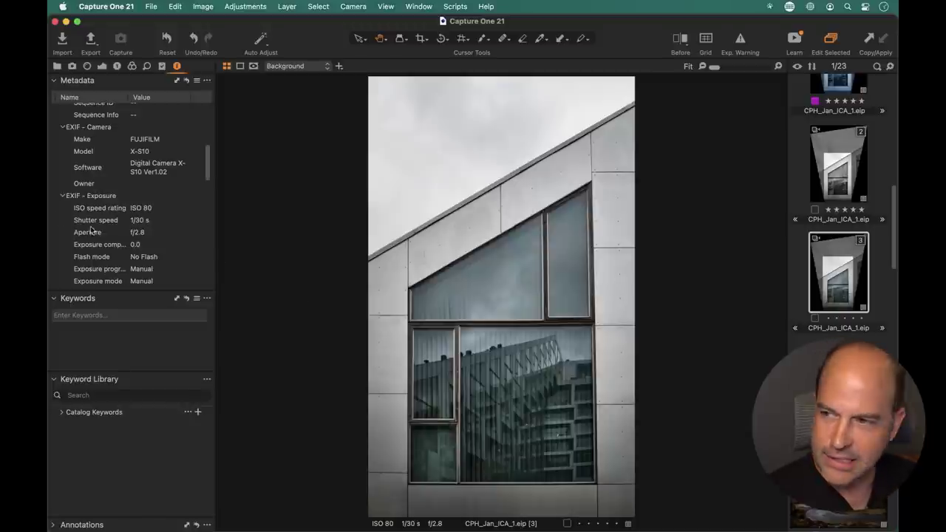
{"action": "left_click", "coordinate": [103, 66]}
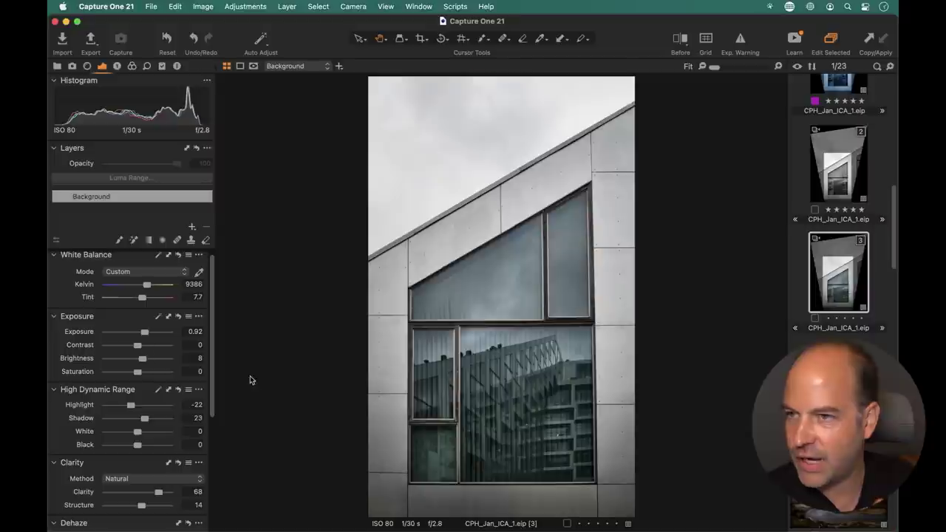
{"action": "left_click", "coordinate": [461, 40]}
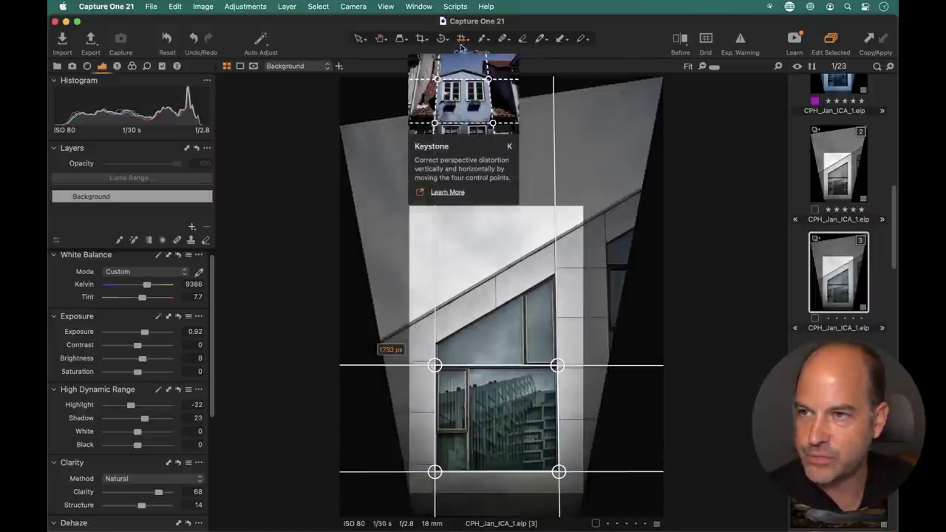
{"action": "left_click", "coordinate": [380, 37]}
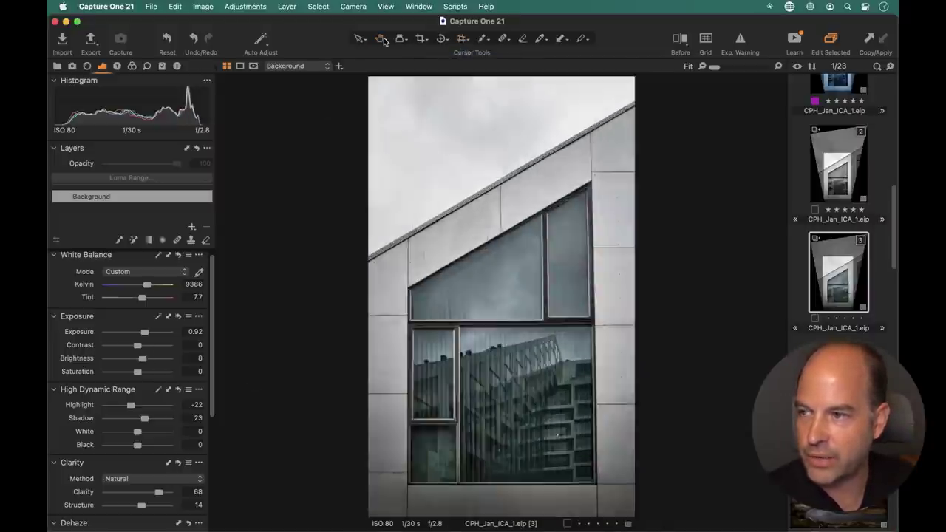
Step: Set the third variant's Keystone Horizontal to -12.87 and Aspect to -9.1, and check the lower-left window at 100%
{"action": "left_click", "coordinate": [86, 67]}
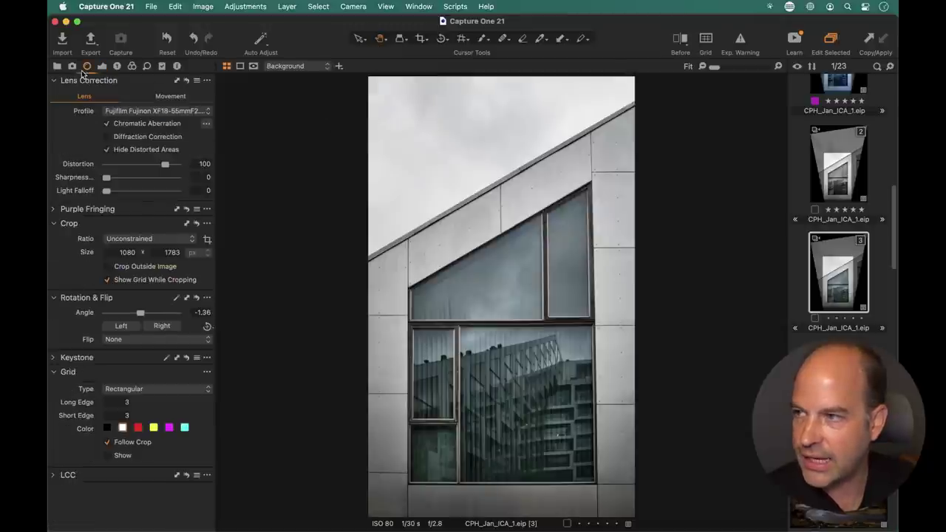
{"action": "left_click", "coordinate": [61, 359]}
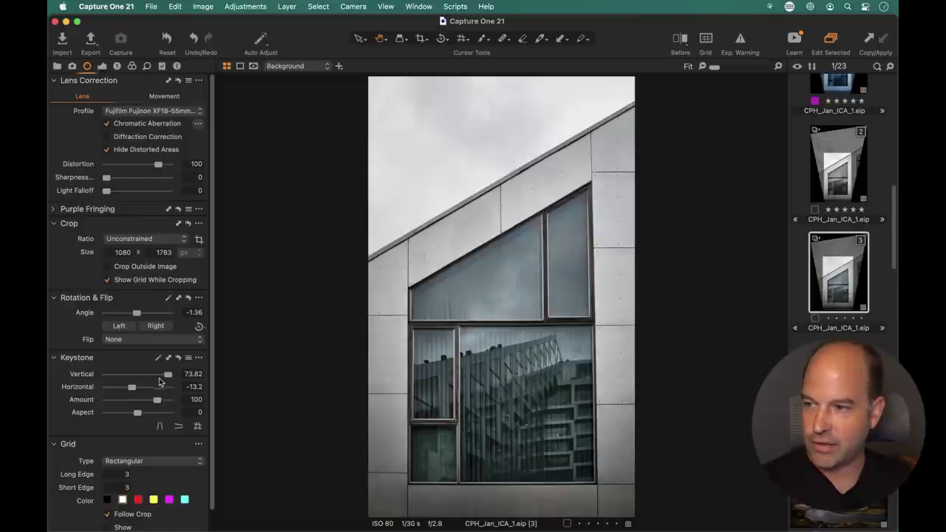
{"action": "left_click", "coordinate": [132, 388]}
{"action": "left_click_drag", "start_coordinate": [132, 391], "coordinate": [128, 415]}
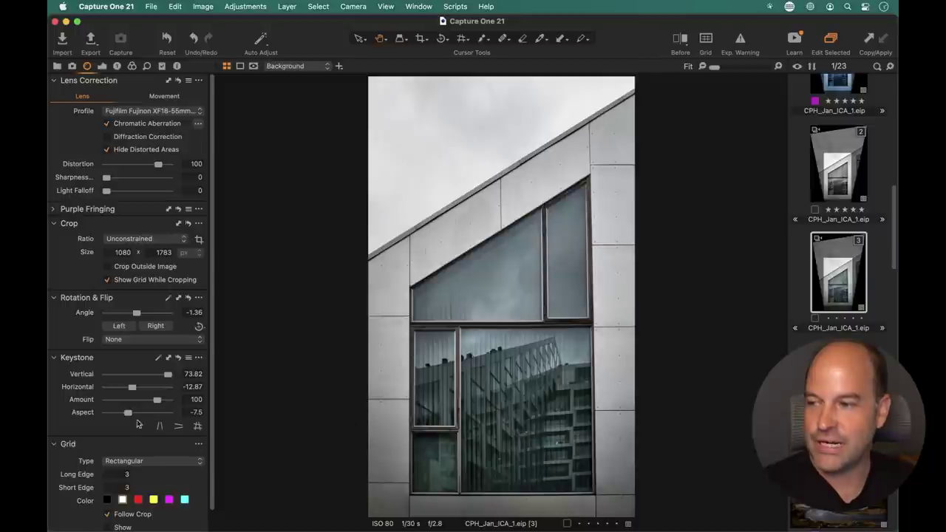
{"action": "left_click_drag", "start_coordinate": [127, 417], "coordinate": [125, 417]}
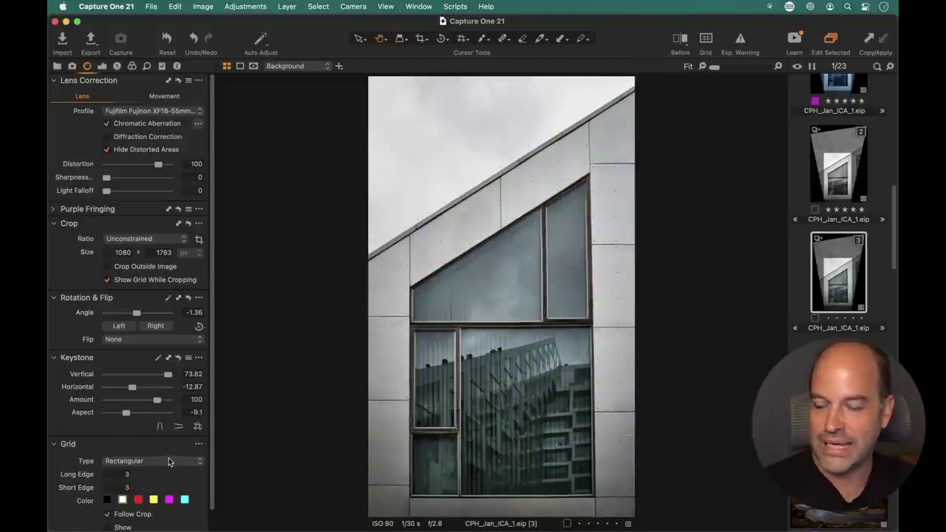
{"action": "left_click", "coordinate": [411, 494]}
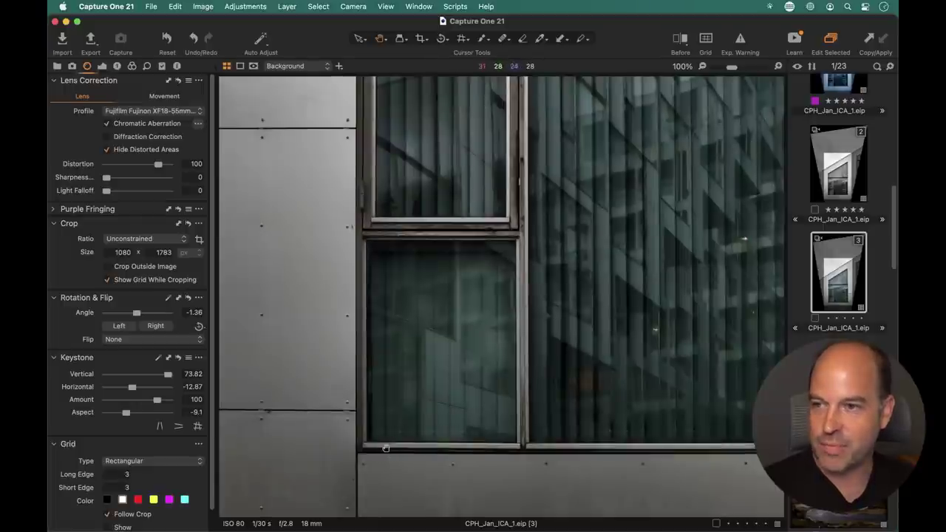
{"action": "left_click", "coordinate": [531, 347]}
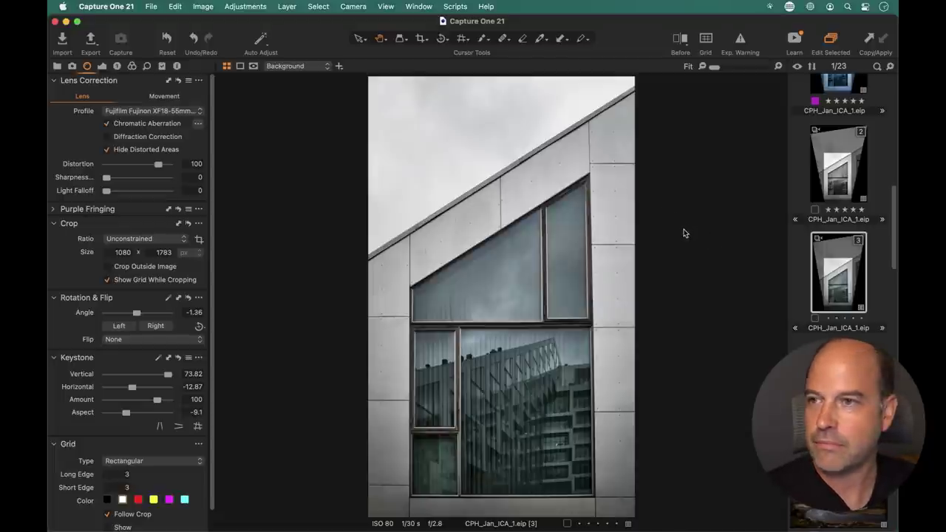
Step: Browse the thumbnail grid and open the sunflower photo _DSF0440.eip in the viewer
{"action": "key", "text": "super+shift+v"}
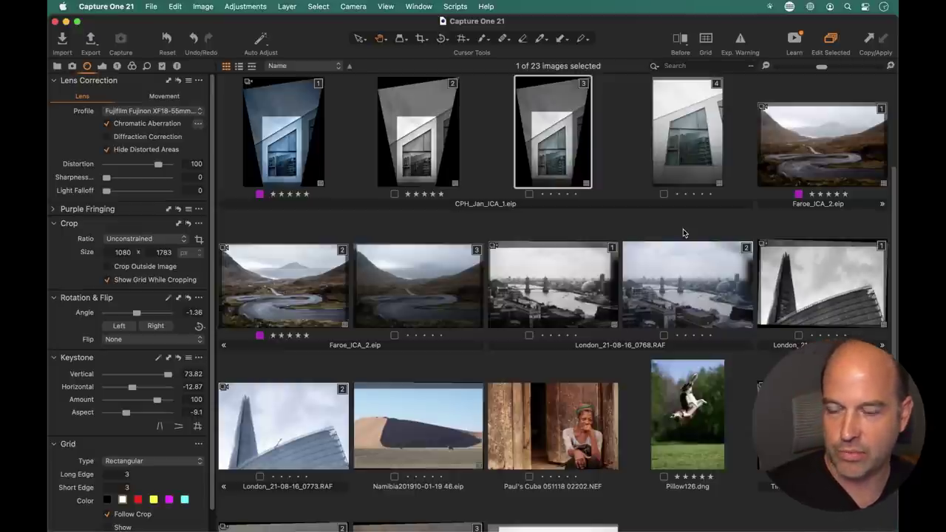
{"action": "scroll", "coordinate": [423, 278], "scroll_direction": "down", "scroll_amount": 3}
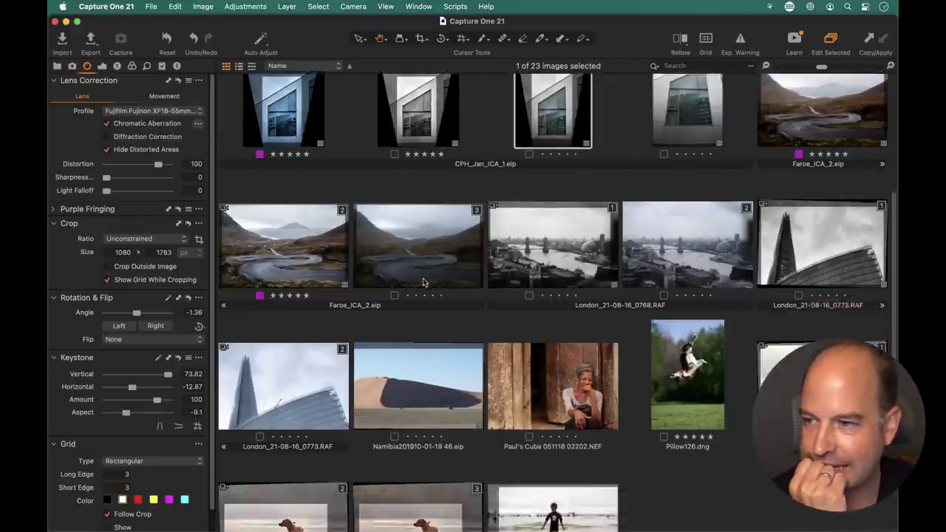
{"action": "scroll", "coordinate": [423, 281], "scroll_direction": "up", "scroll_amount": 7}
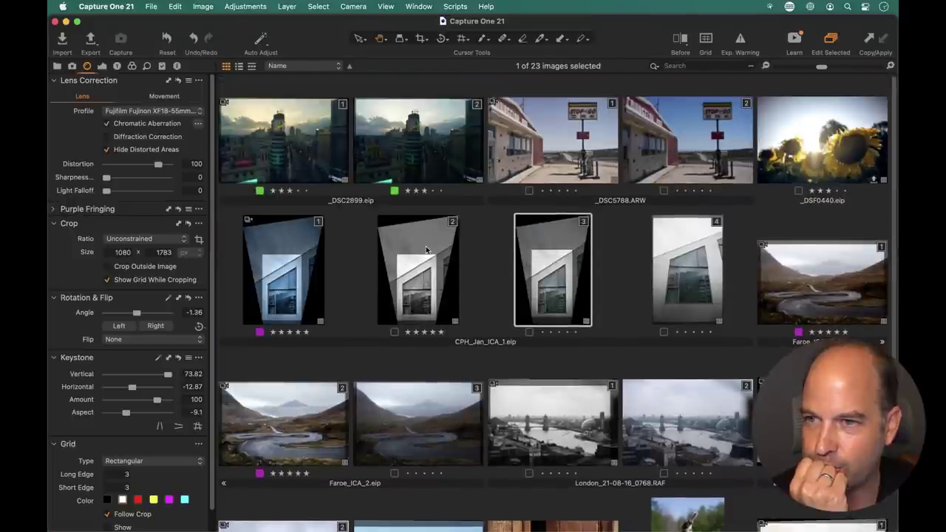
{"action": "left_click", "coordinate": [857, 118]}
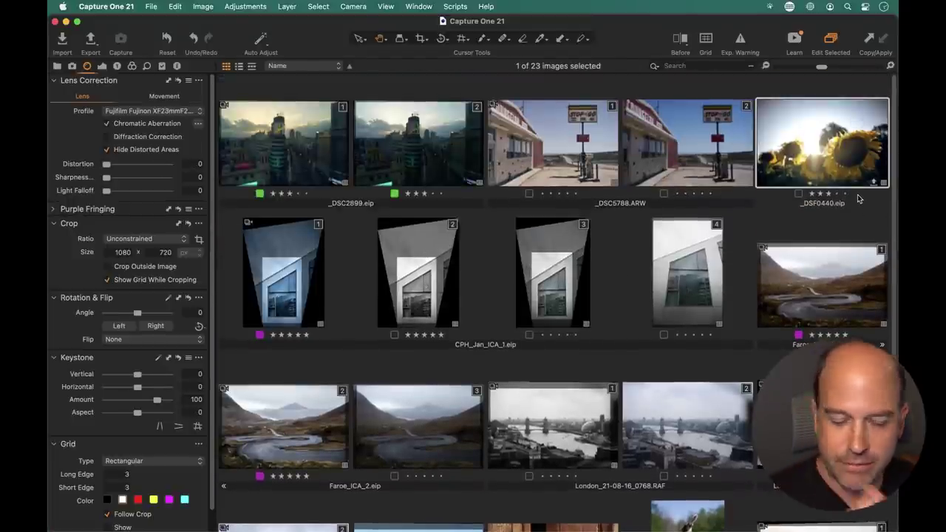
{"action": "double_click", "coordinate": [859, 194]}
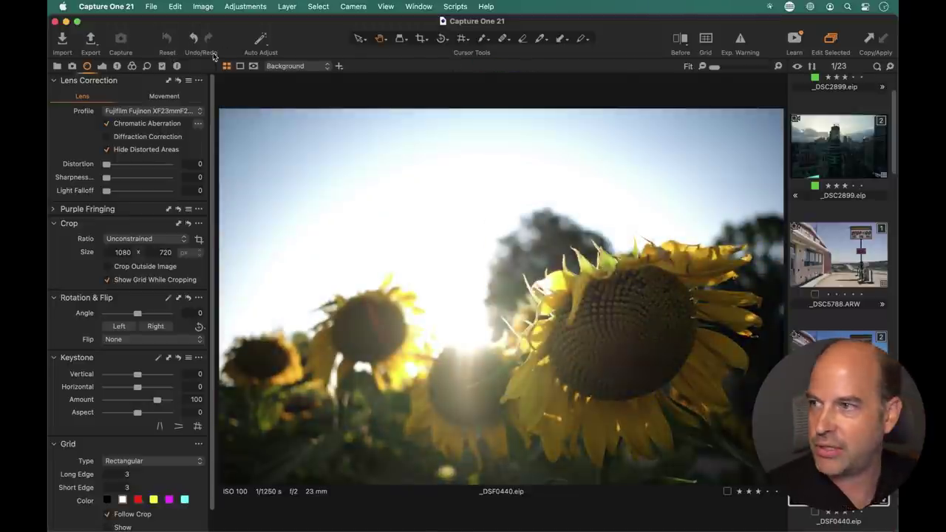
Step: Show the exposure adjustments for the sunflower photo and turn on the exposure warning
{"action": "left_click", "coordinate": [102, 66]}
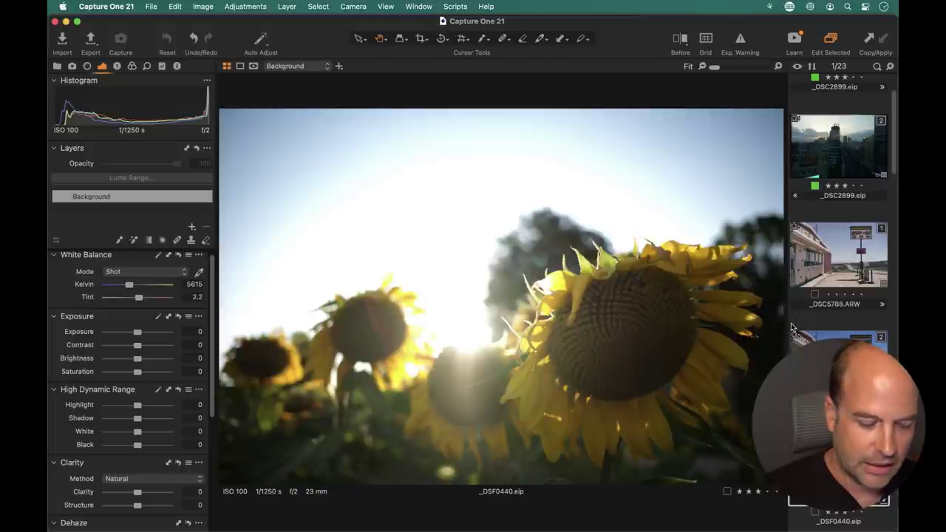
{"action": "key", "text": "super+b"}
{"action": "key", "text": "super+b"}
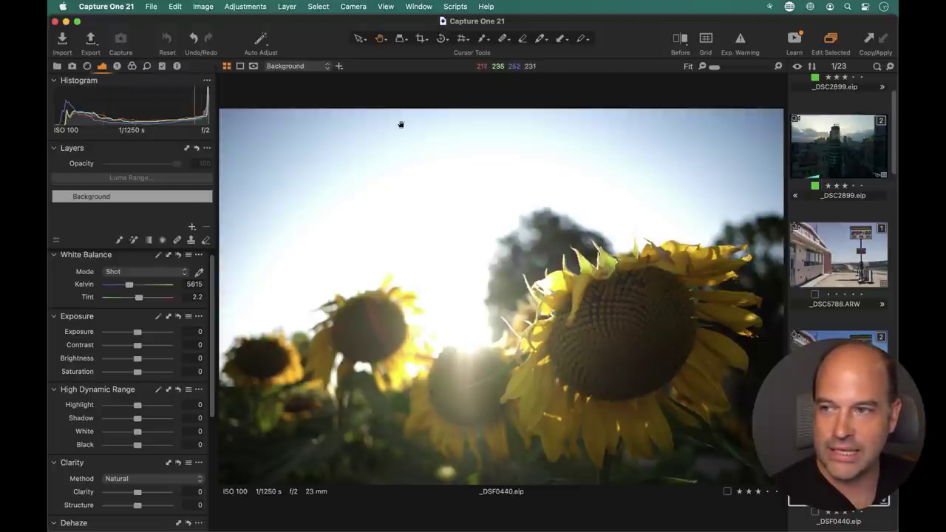
{"action": "left_click", "coordinate": [742, 39]}
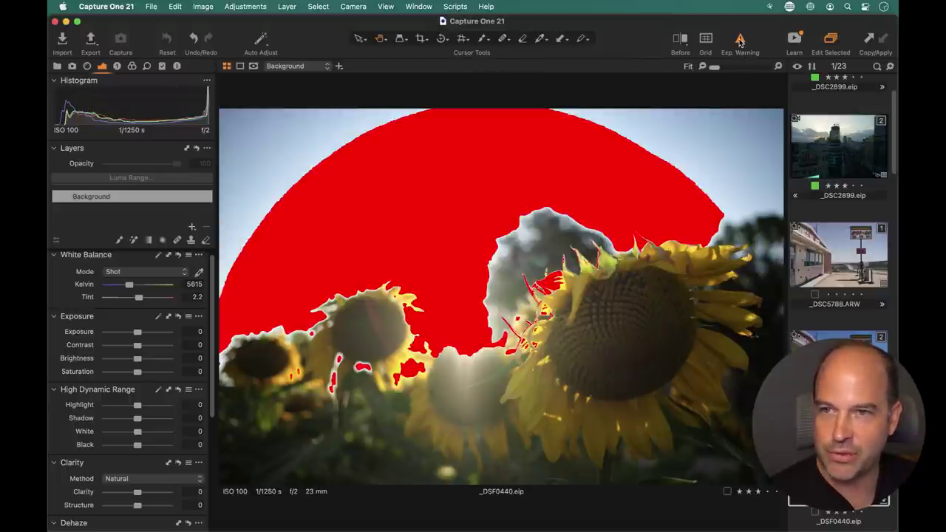
Step: Turn off the exposure warning, try recovering the blown sky with Highlight -100, Exposure -4 and Brightness -50, and reset all adjustments
{"action": "left_click", "coordinate": [741, 41]}
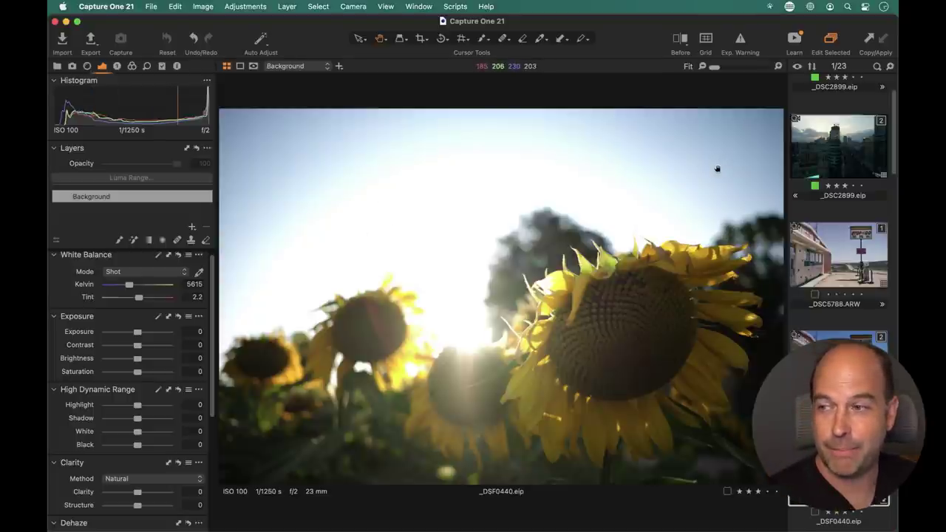
{"action": "left_click_drag", "start_coordinate": [137, 404], "coordinate": [51, 416]}
{"action": "left_click_drag", "start_coordinate": [127, 330], "coordinate": [71, 342]}
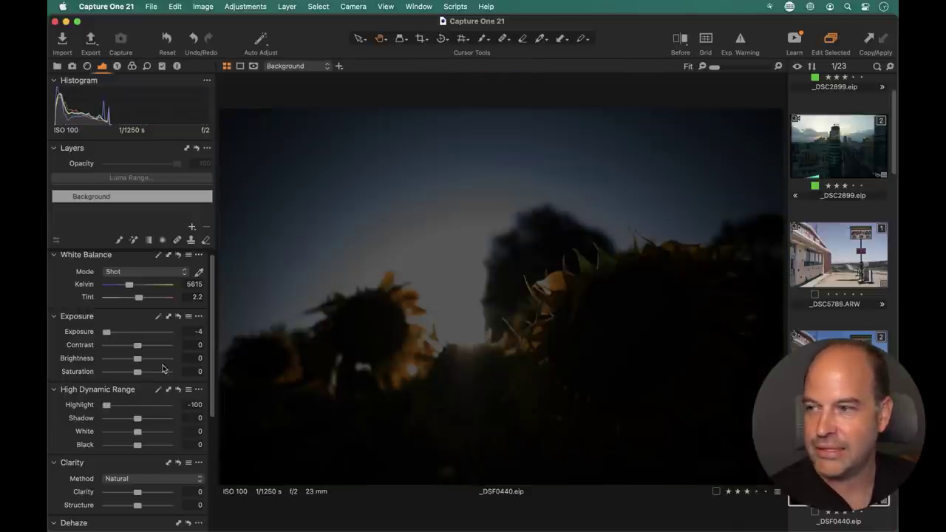
{"action": "left_click_drag", "start_coordinate": [137, 359], "coordinate": [48, 370]}
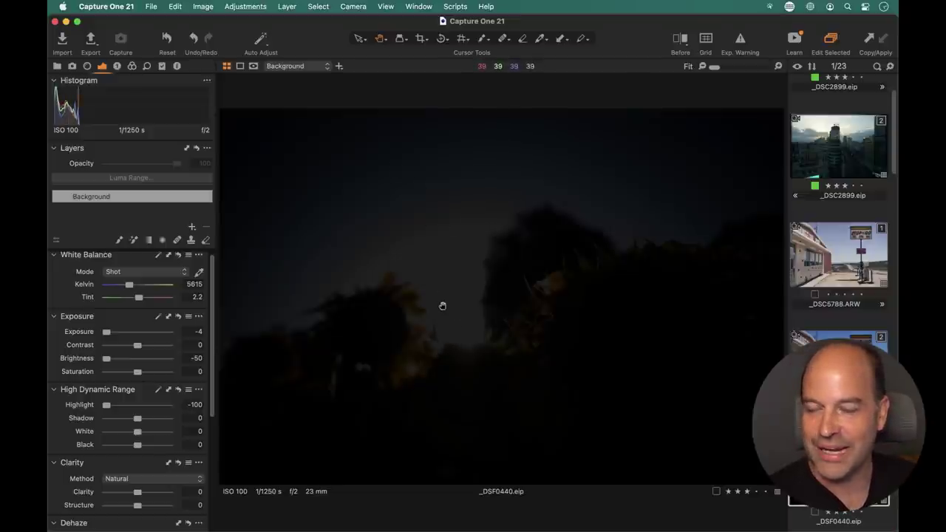
{"action": "left_click", "coordinate": [167, 39]}
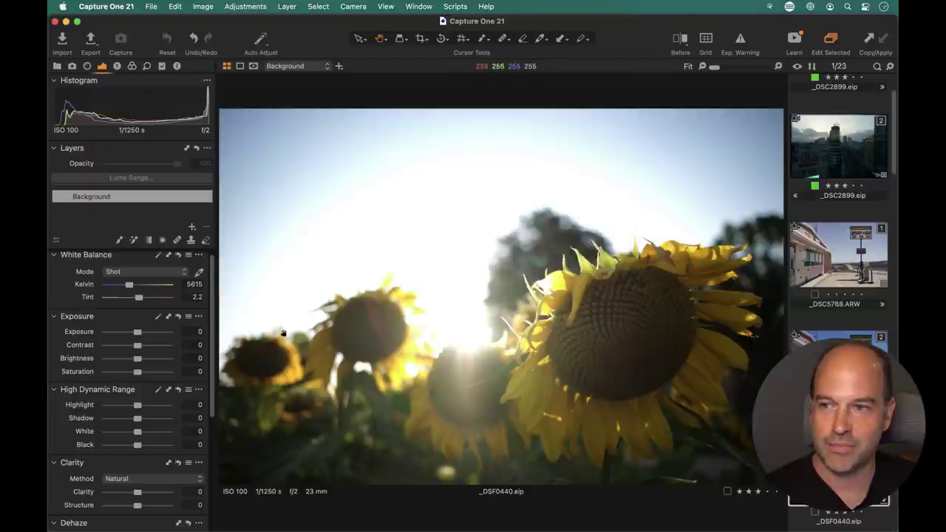
Step: Set the background's Highlight to -16, hide the thumbnail browser and inspect the large sunflower's lower petals at 100%
{"action": "left_click_drag", "start_coordinate": [137, 405], "coordinate": [131, 407]}
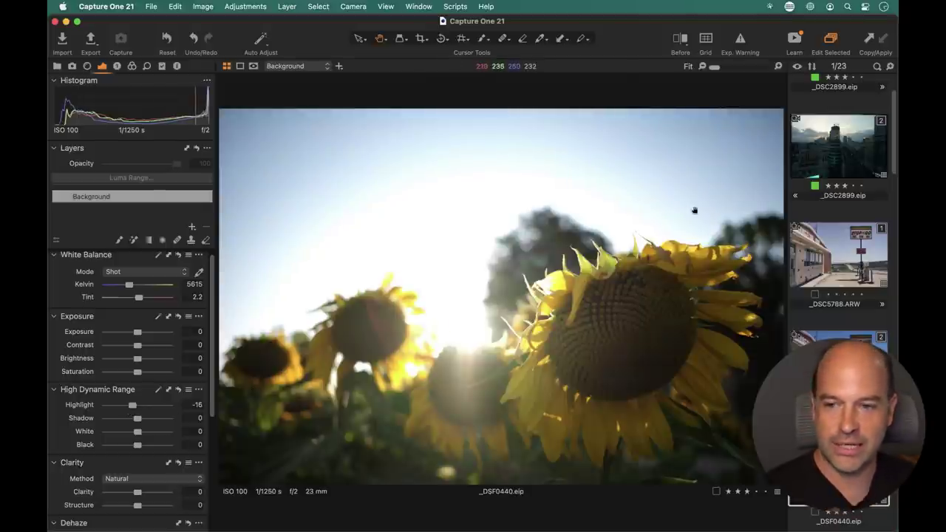
{"action": "key", "text": "super+b"}
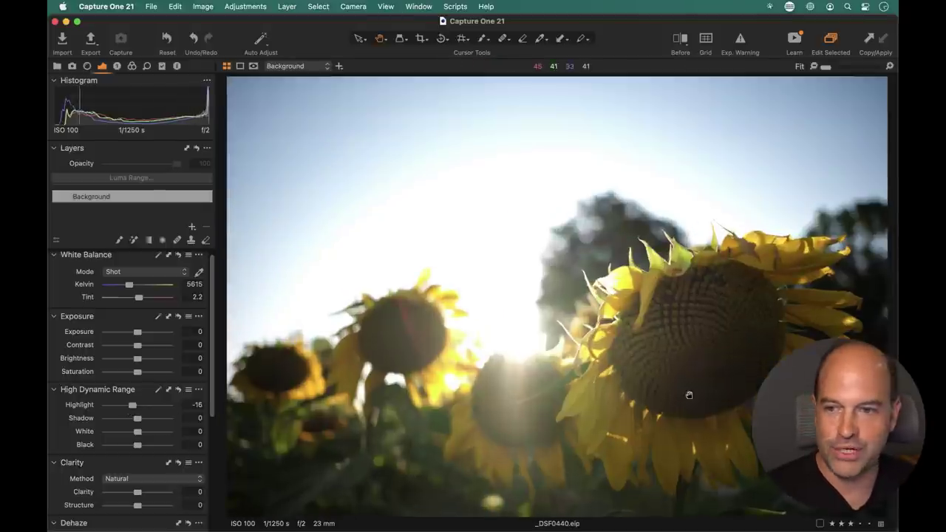
{"action": "double_click", "coordinate": [714, 399]}
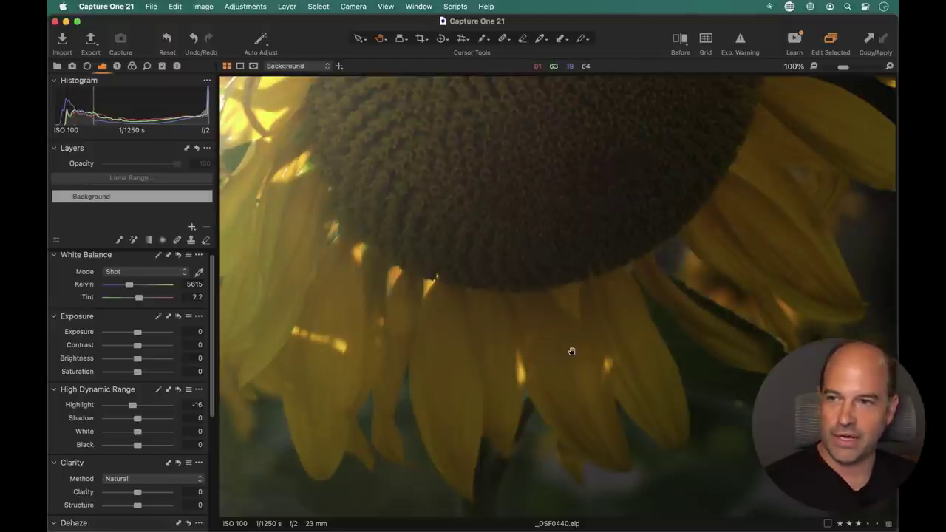
{"action": "left_click", "coordinate": [598, 315]}
Step: Try Dehaze amounts of 61 and 46 on the Background layer, compare with the unadjusted photo, and reset the amount to 0
{"action": "scroll", "coordinate": [116, 426], "scroll_direction": "down", "scroll_amount": 1}
{"action": "scroll", "coordinate": [116, 425], "scroll_direction": "down", "scroll_amount": 5}
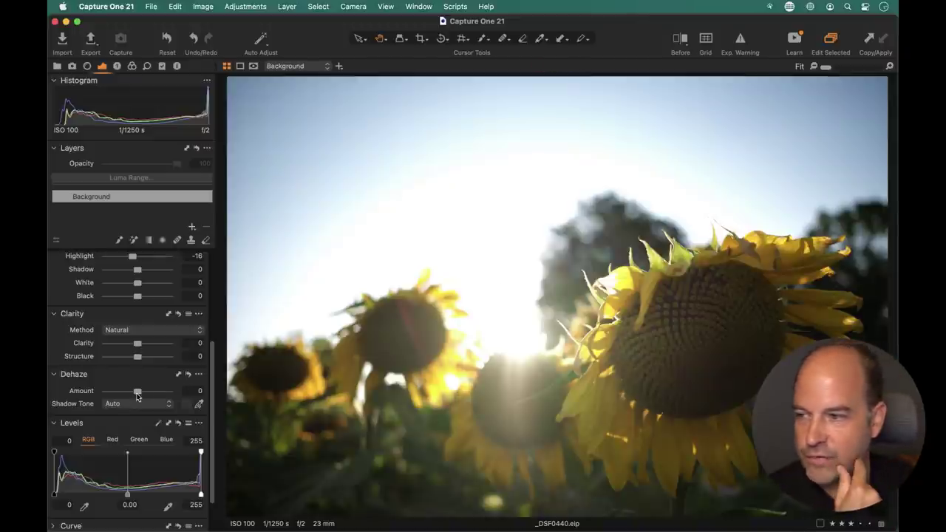
{"action": "left_click_drag", "start_coordinate": [136, 394], "coordinate": [155, 394]}
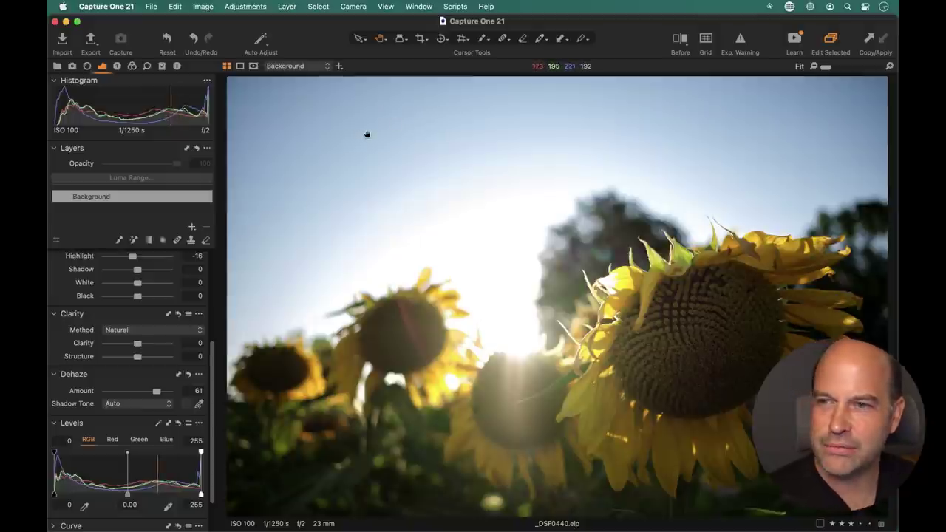
{"action": "double_click", "coordinate": [83, 393]}
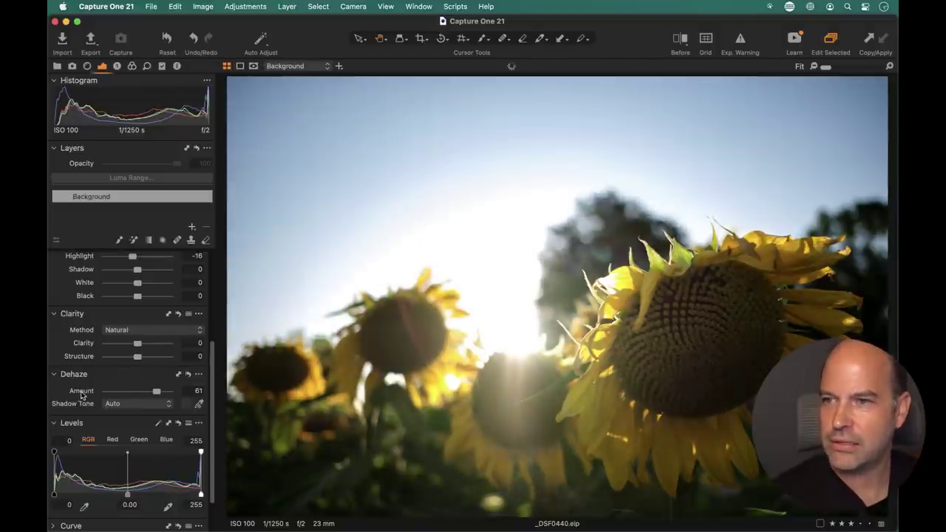
{"action": "double_click", "coordinate": [81, 391]}
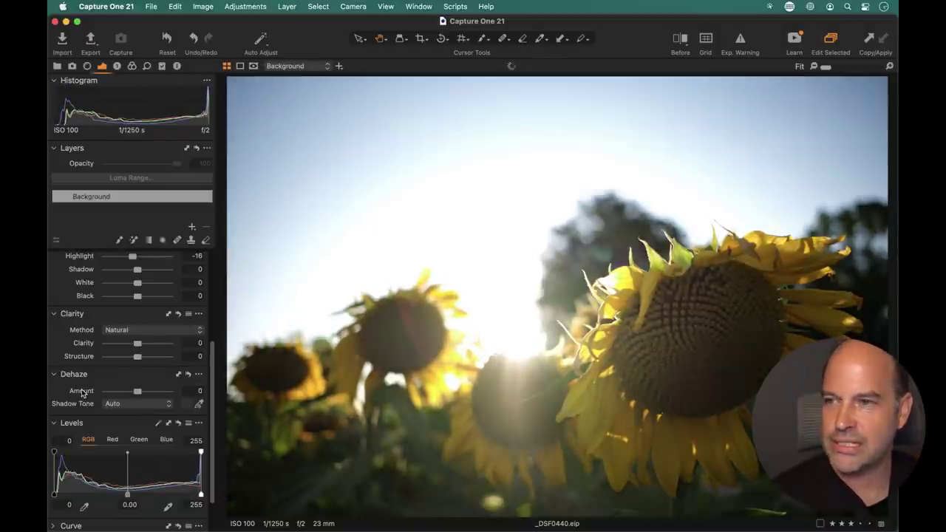
{"action": "double_click", "coordinate": [81, 389]}
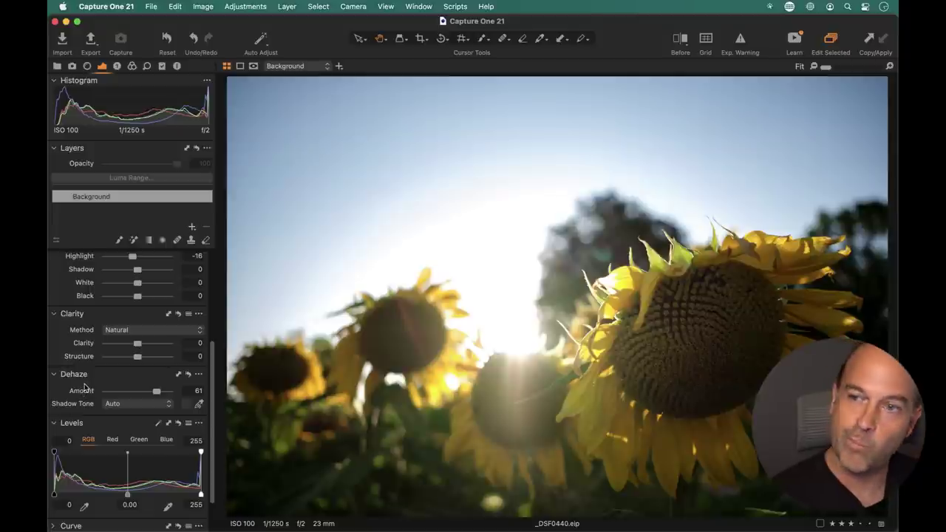
{"action": "mouse_move", "coordinate": [155, 391]}
{"action": "left_mouse_down"}
{"action": "mouse_move", "coordinate": [142, 392]}
{"action": "mouse_move", "coordinate": [152, 395]}
{"action": "left_mouse_up"}
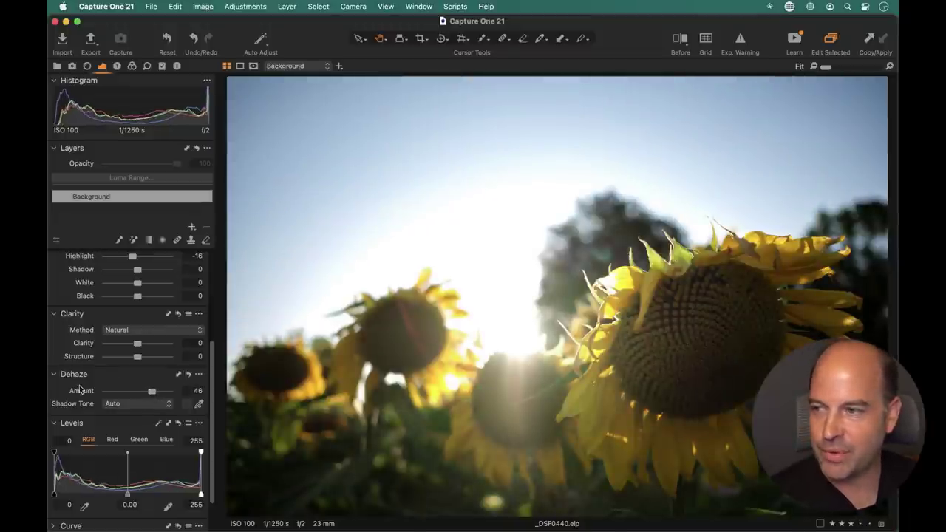
{"action": "double_click", "coordinate": [151, 392]}
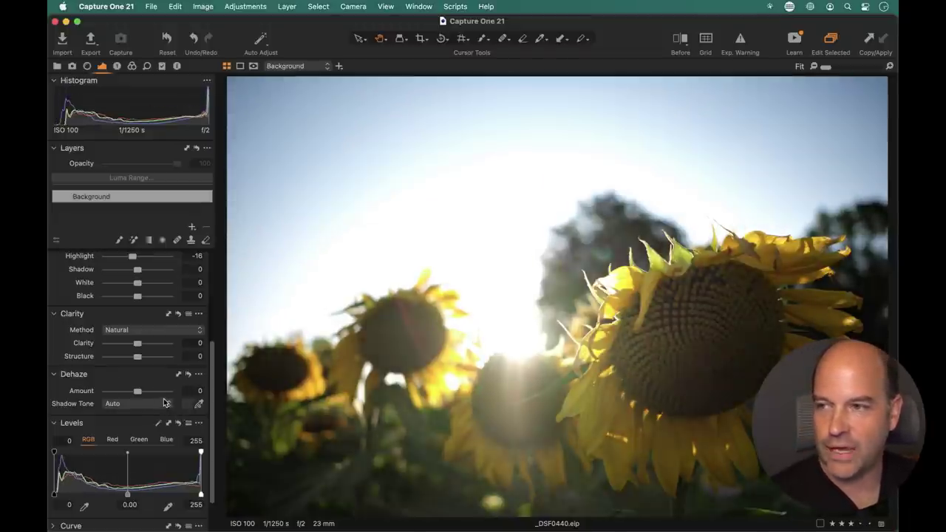
Step: Add a new filled adjustment layer and check its mask over the whole photo
{"action": "left_click", "coordinate": [192, 231]}
{"action": "left_click", "coordinate": [203, 246]}
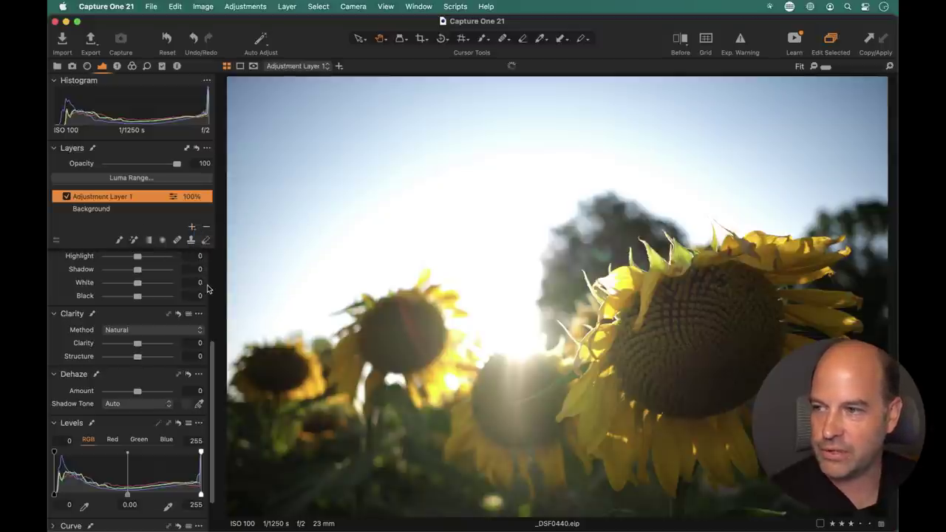
{"action": "left_click", "coordinate": [192, 229]}
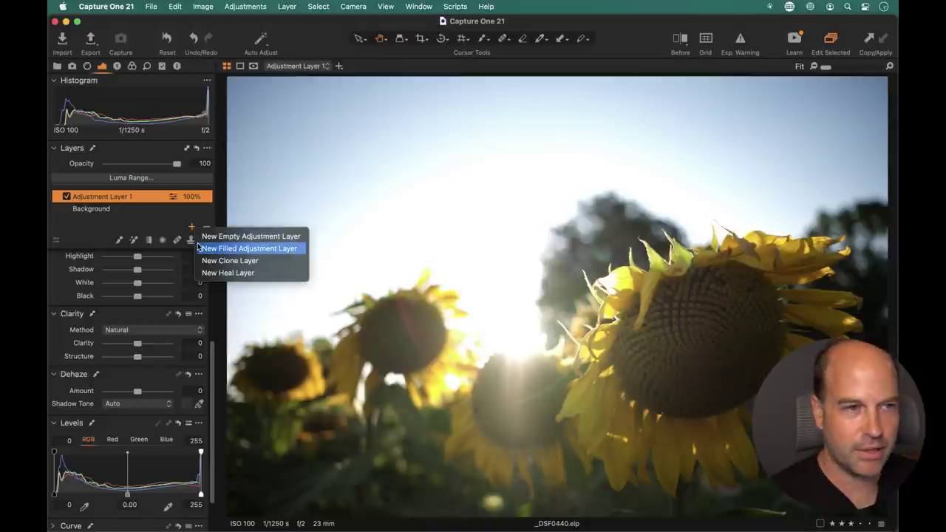
{"action": "left_click", "coordinate": [119, 222]}
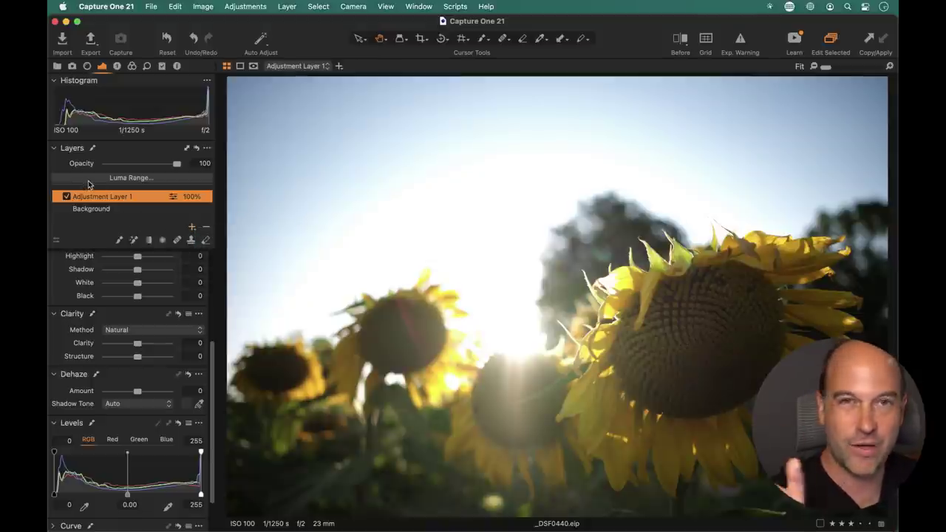
{"action": "key", "text": "m"}
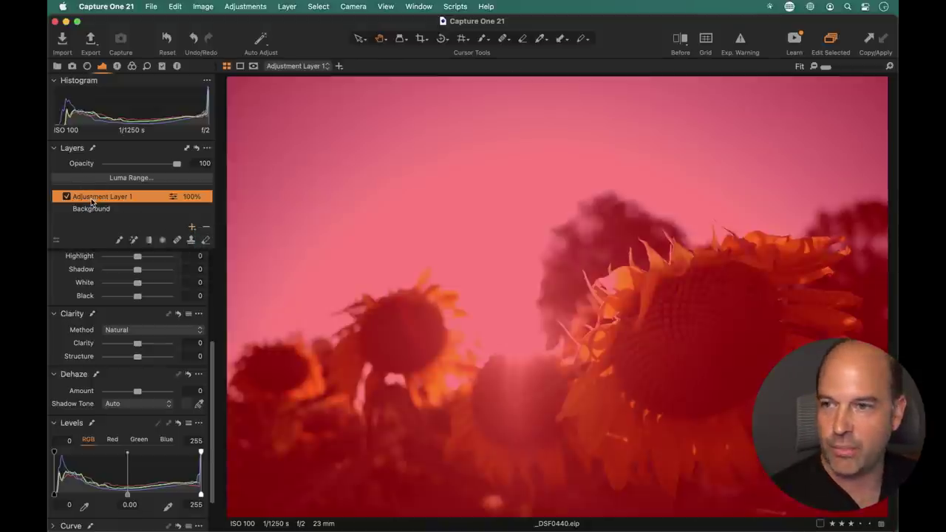
{"action": "key", "text": "m"}
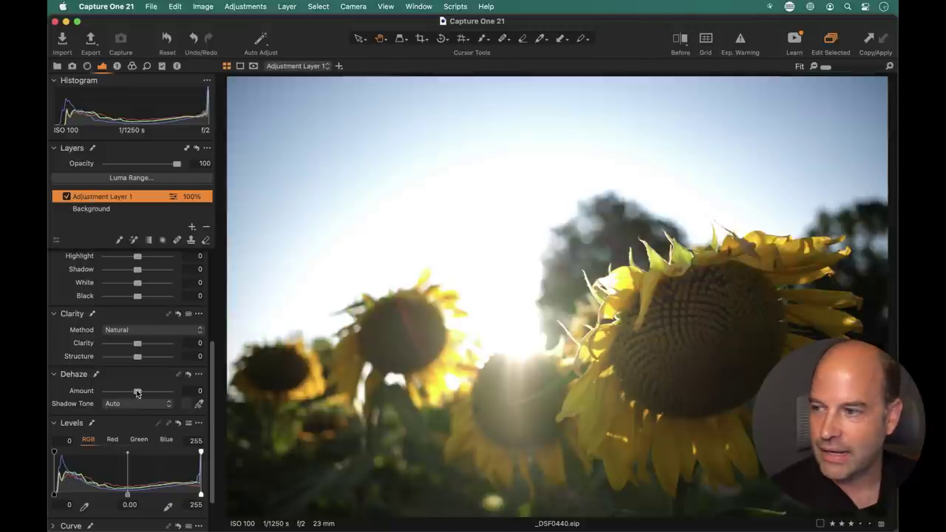
Step: Set the adjustment layer's Dehaze amount to 58, Shadow to 19 and Clarity to 33
{"action": "mouse_move", "coordinate": [145, 394]}
{"action": "left_mouse_down"}
{"action": "mouse_move", "coordinate": [167, 394]}
{"action": "mouse_move", "coordinate": [155, 393]}
{"action": "left_mouse_up"}
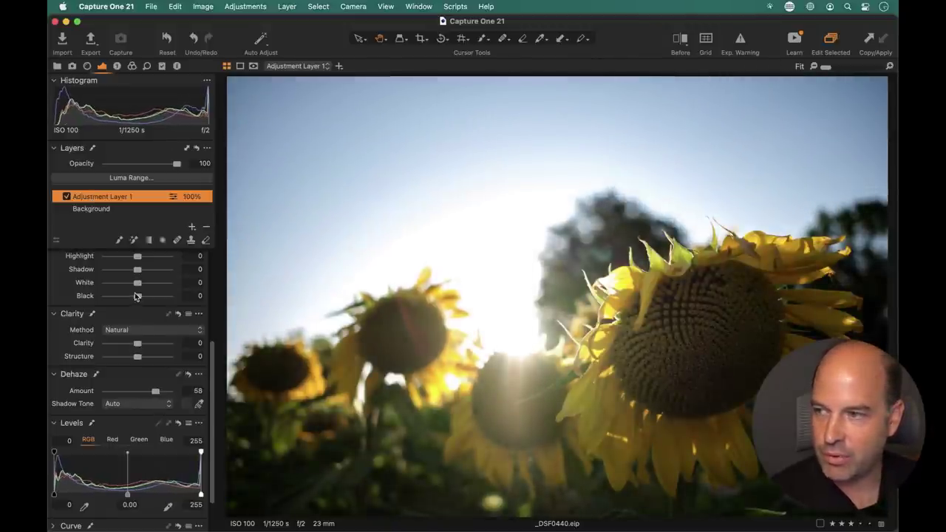
{"action": "scroll", "coordinate": [143, 315], "scroll_direction": "up", "scroll_amount": 2}
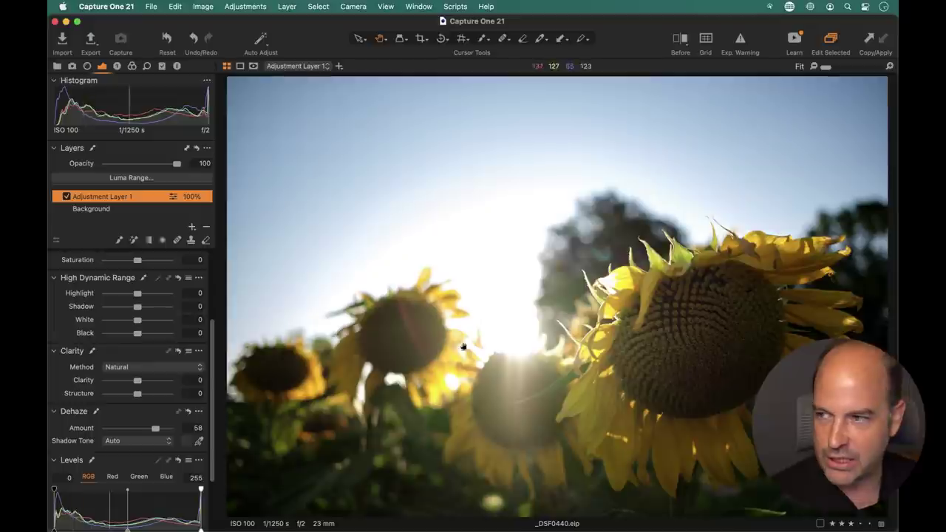
{"action": "left_click_drag", "start_coordinate": [139, 309], "coordinate": [145, 310]}
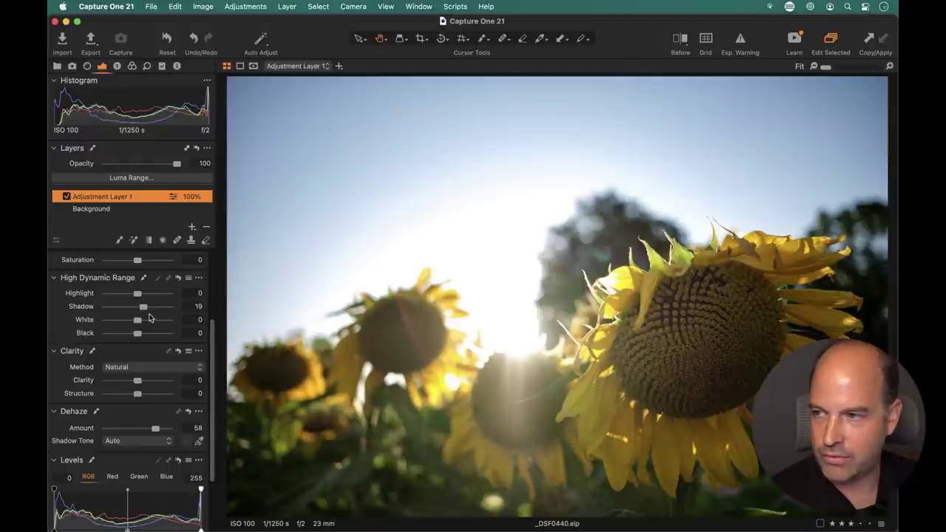
{"action": "scroll", "coordinate": [148, 406], "scroll_direction": "down", "scroll_amount": 1}
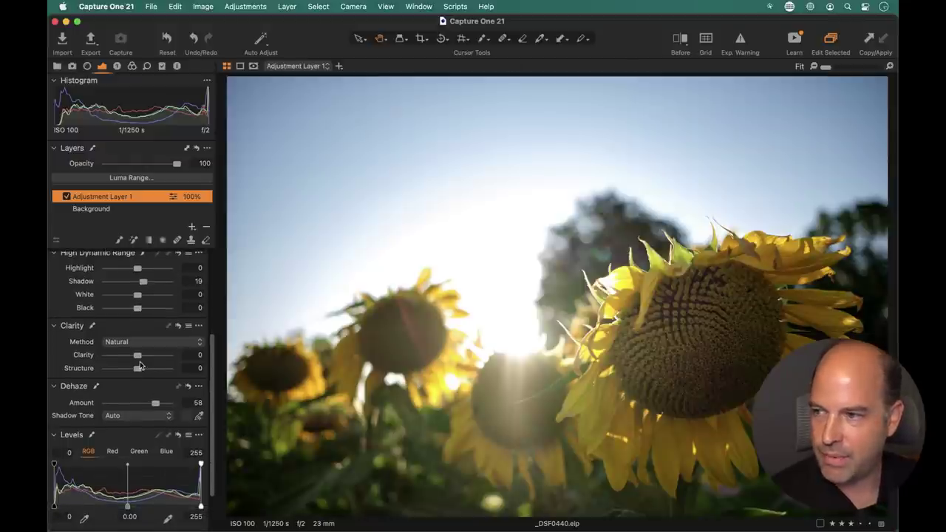
{"action": "left_click_drag", "start_coordinate": [140, 356], "coordinate": [148, 356]}
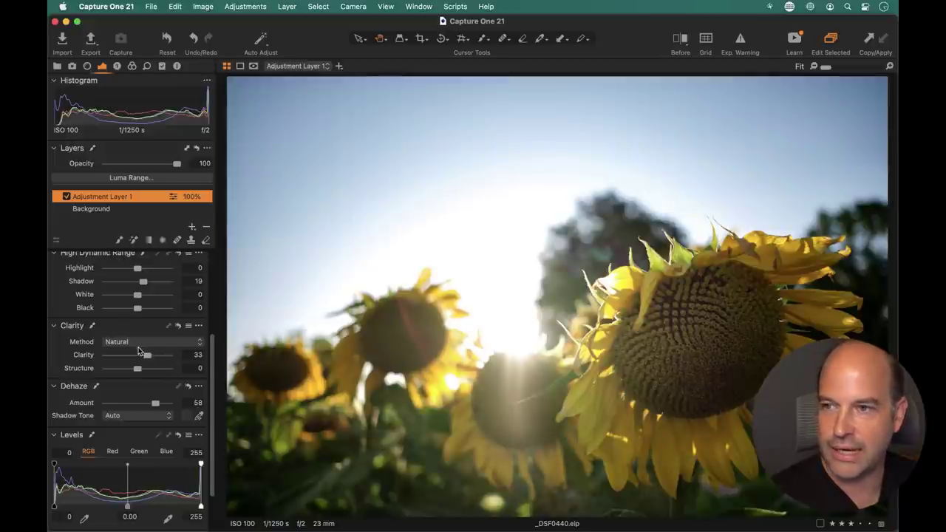
{"action": "scroll", "coordinate": [148, 305], "scroll_direction": "up", "scroll_amount": 3}
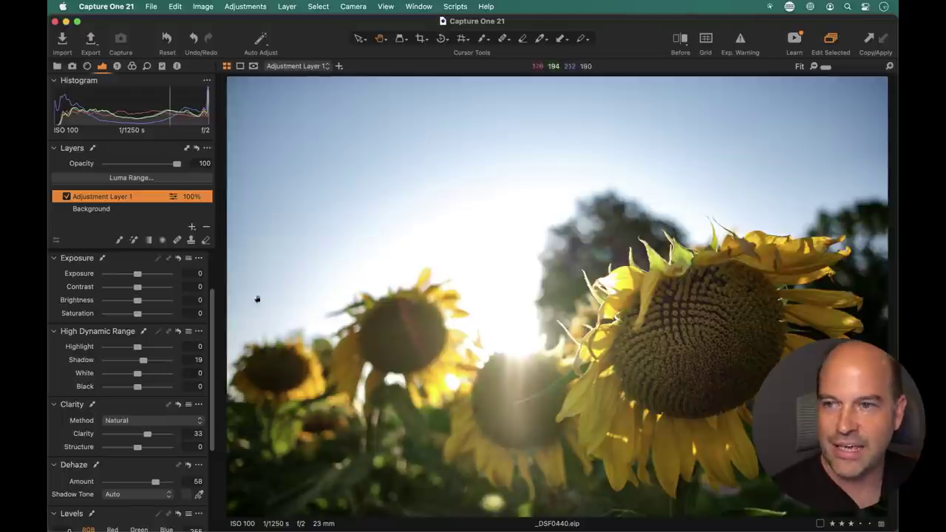
Step: Erase the adjustment layer's mask from the bright sky with an enlarged eraser brush
{"action": "left_click", "coordinate": [205, 241]}
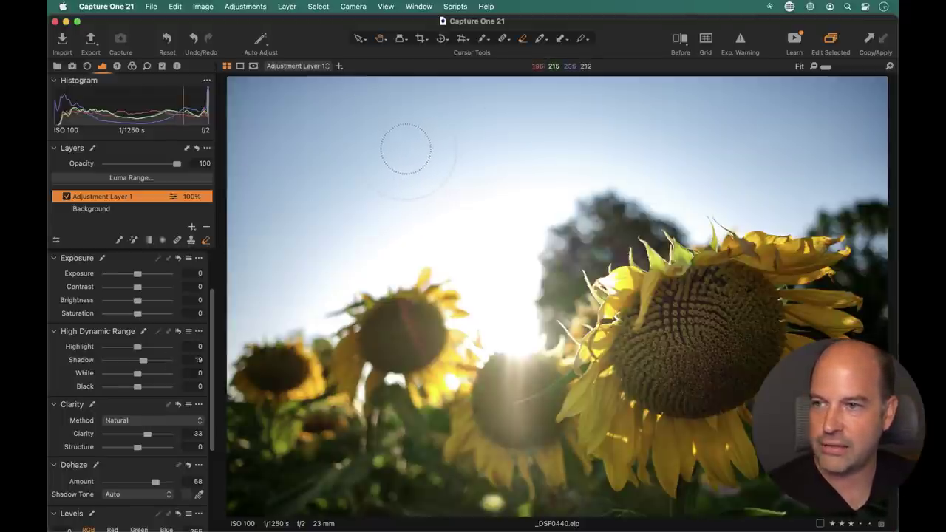
{"action": "right_click", "coordinate": [405, 150]}
{"action": "left_click_drag", "start_coordinate": [377, 191], "coordinate": [467, 189]}
{"action": "right_click", "coordinate": [412, 150]}
{"action": "left_click_drag", "start_coordinate": [412, 150], "coordinate": [424, 149]}
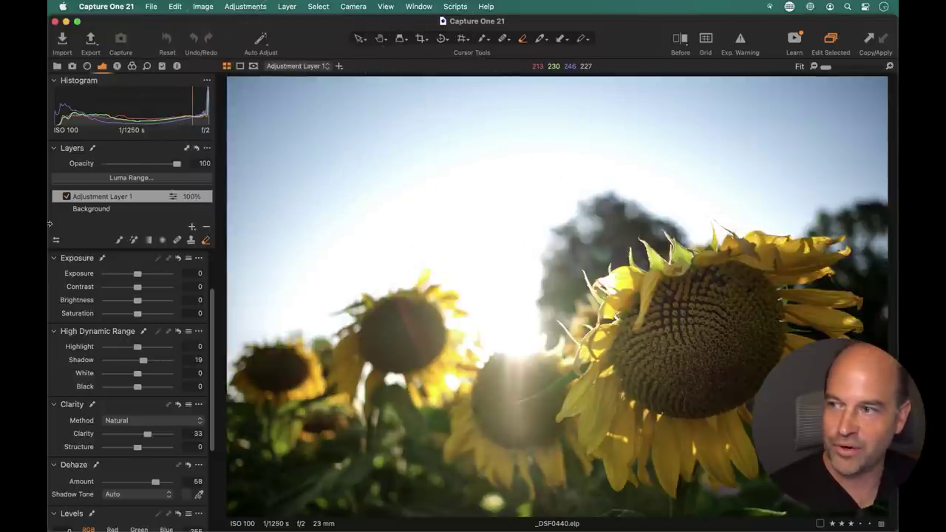
Step: Compare the photo with the adjustment layer off and on, and set the layer's Brightness to 10
{"action": "left_click", "coordinate": [66, 197]}
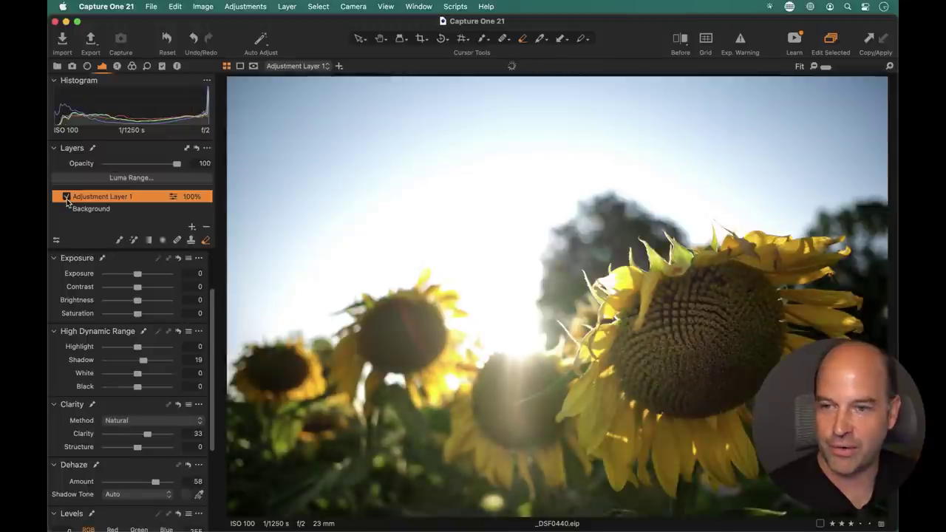
{"action": "left_click", "coordinate": [66, 198]}
{"action": "left_click", "coordinate": [67, 197]}
{"action": "left_click", "coordinate": [66, 198]}
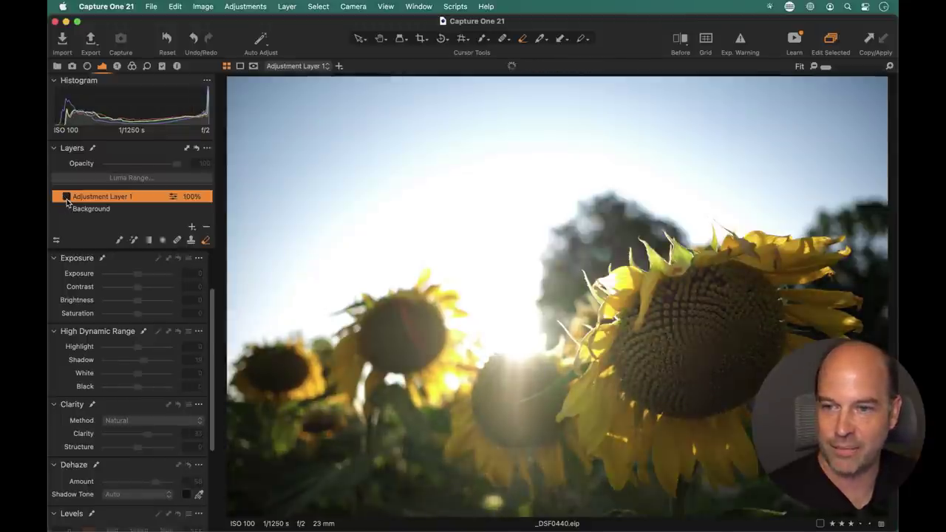
{"action": "left_click", "coordinate": [66, 198]}
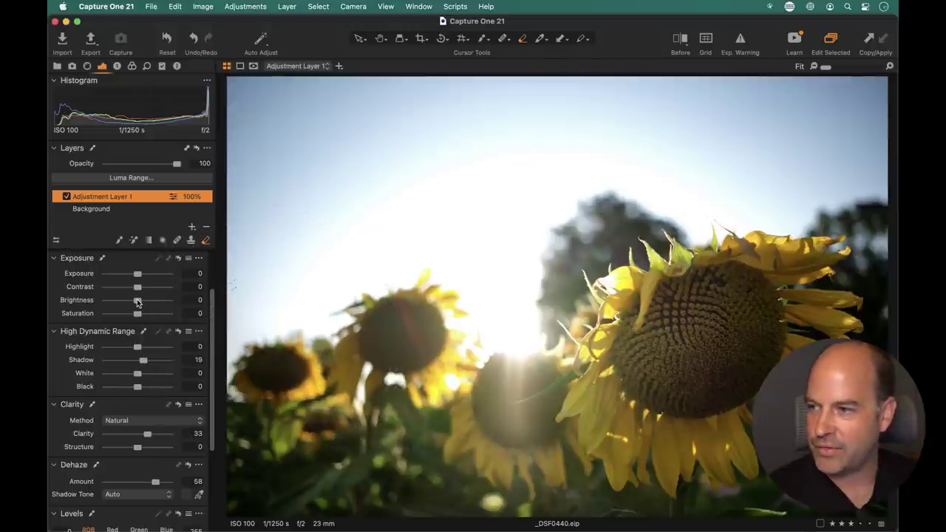
{"action": "left_click_drag", "start_coordinate": [139, 305], "coordinate": [145, 305]}
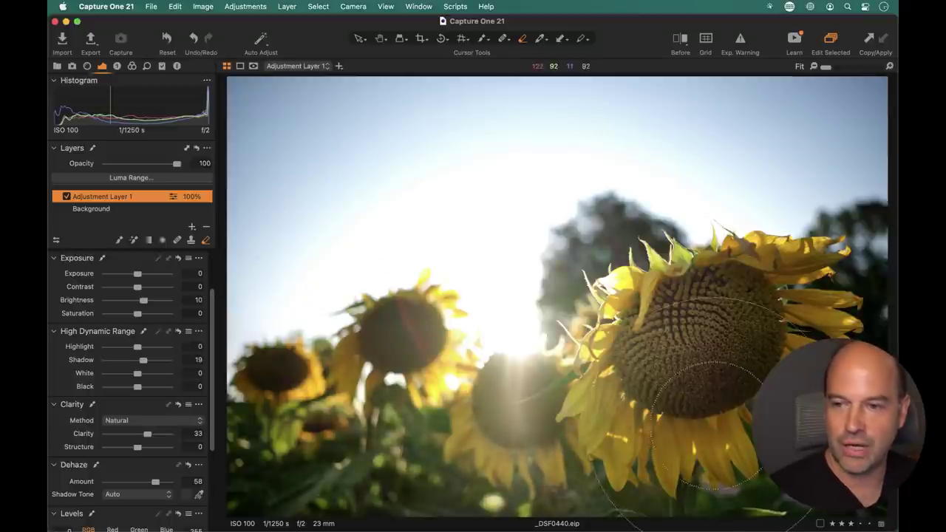
Step: Sample the petals' yellow in the Advanced Color Editor and set its Saturation to 15.8 and Lightness to 20.5
{"action": "left_click", "coordinate": [133, 66]}
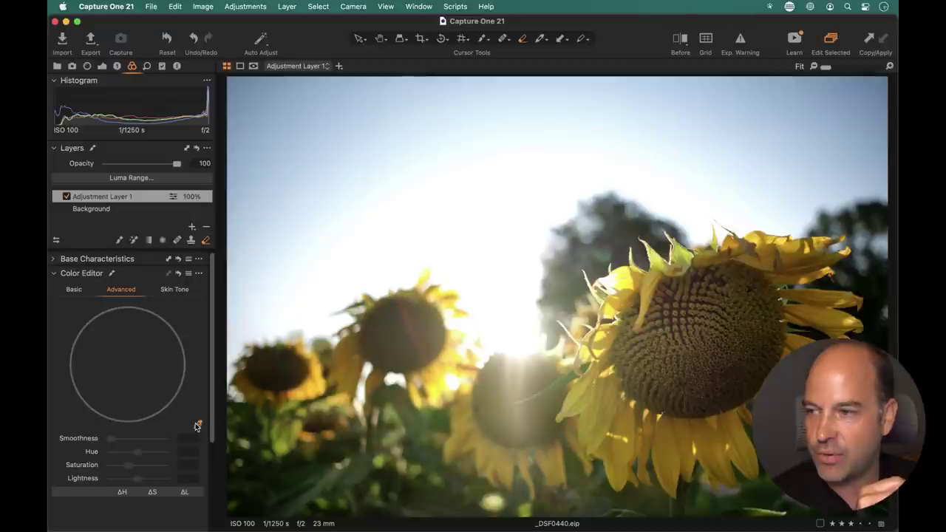
{"action": "scroll", "coordinate": [216, 370], "scroll_direction": "down", "scroll_amount": 2}
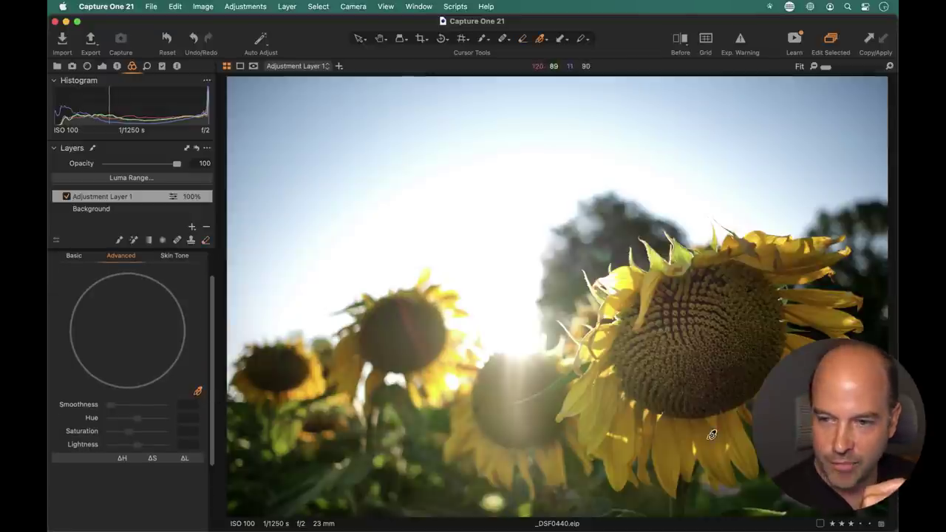
{"action": "left_click", "coordinate": [673, 439]}
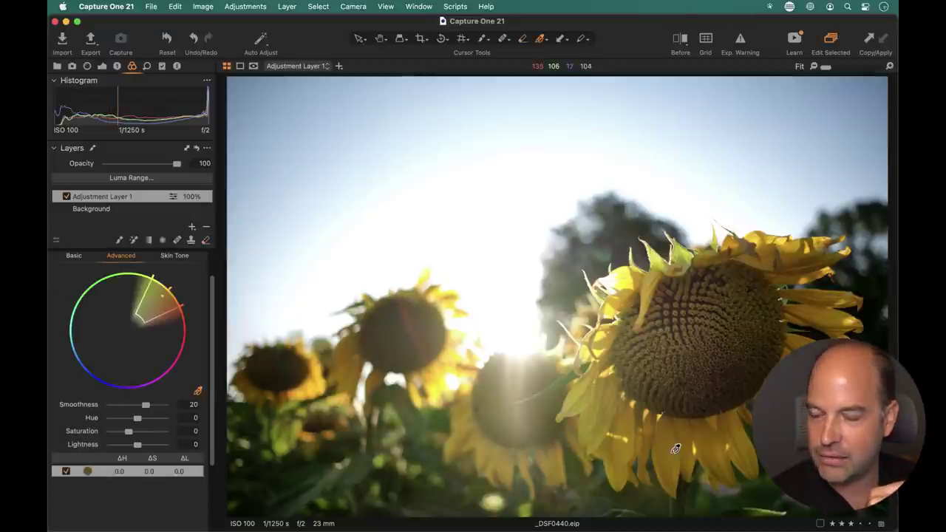
{"action": "left_click_drag", "start_coordinate": [128, 435], "coordinate": [143, 446]}
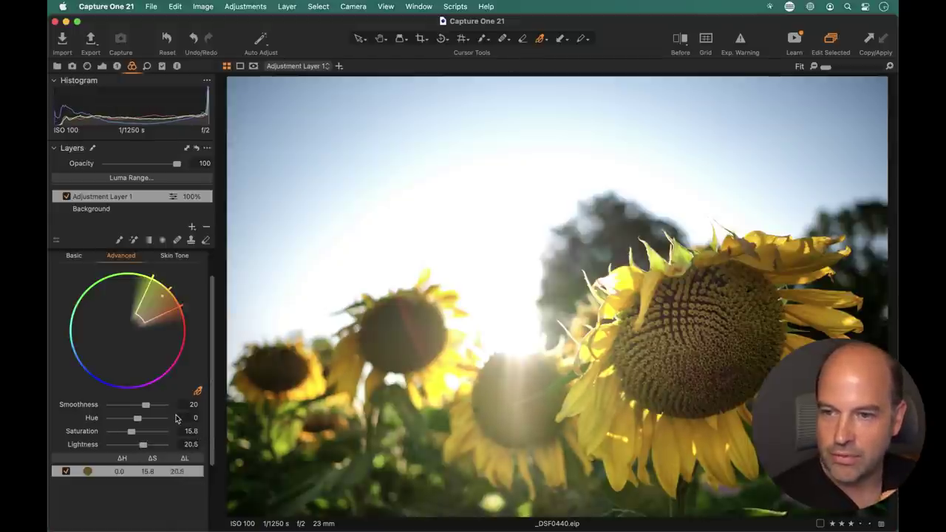
Step: Display the built-in Light & Contrast style brushes
{"action": "left_click", "coordinate": [102, 66]}
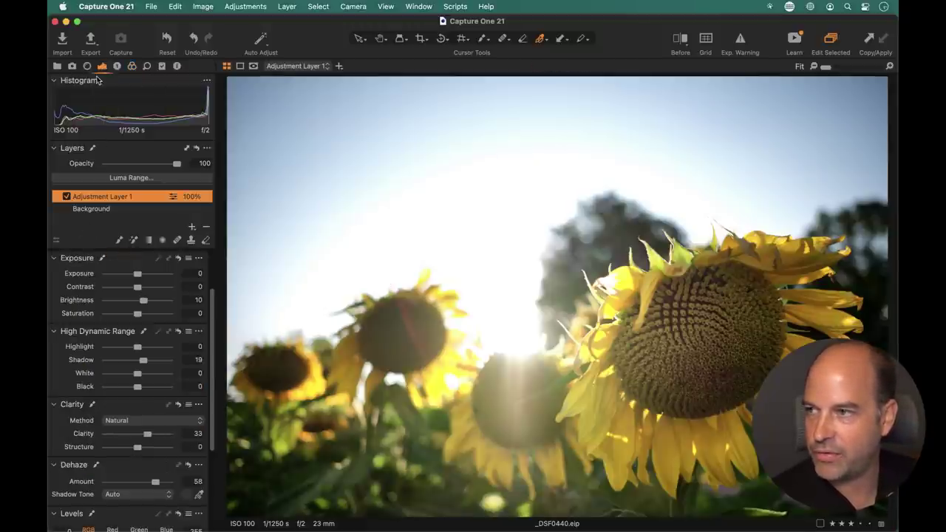
{"action": "left_click", "coordinate": [118, 67]}
{"action": "left_click", "coordinate": [67, 227]}
{"action": "left_click", "coordinate": [71, 262]}
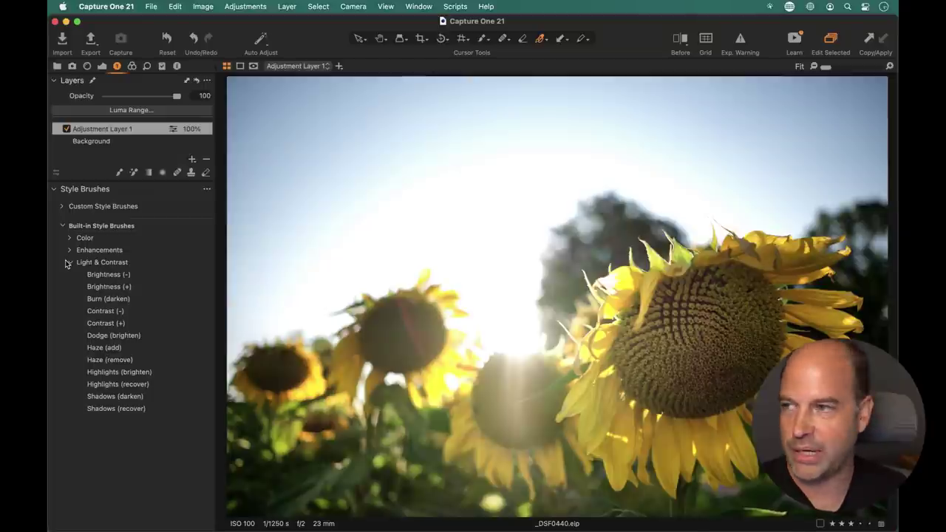
Step: Rename the adjustment layer as "dehaze fground"
{"action": "double_click", "coordinate": [116, 129]}
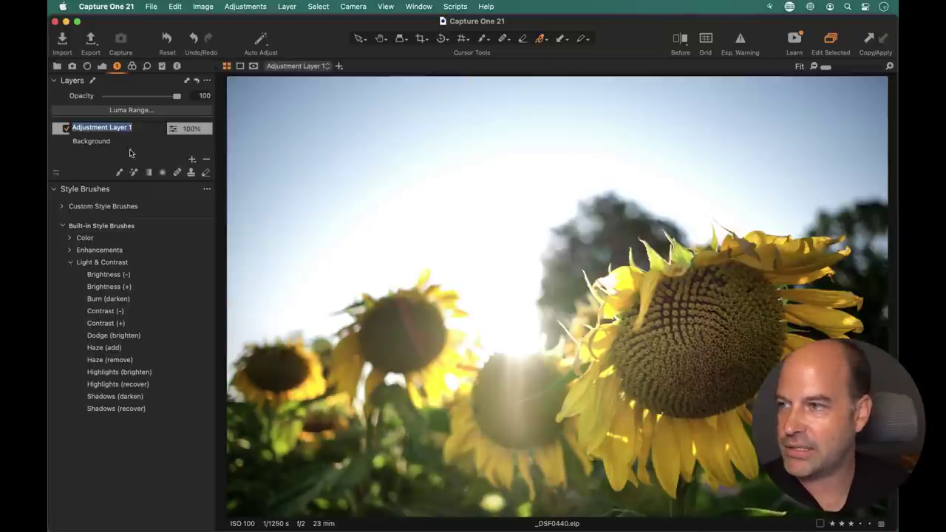
{"action": "type", "text": "deha"}
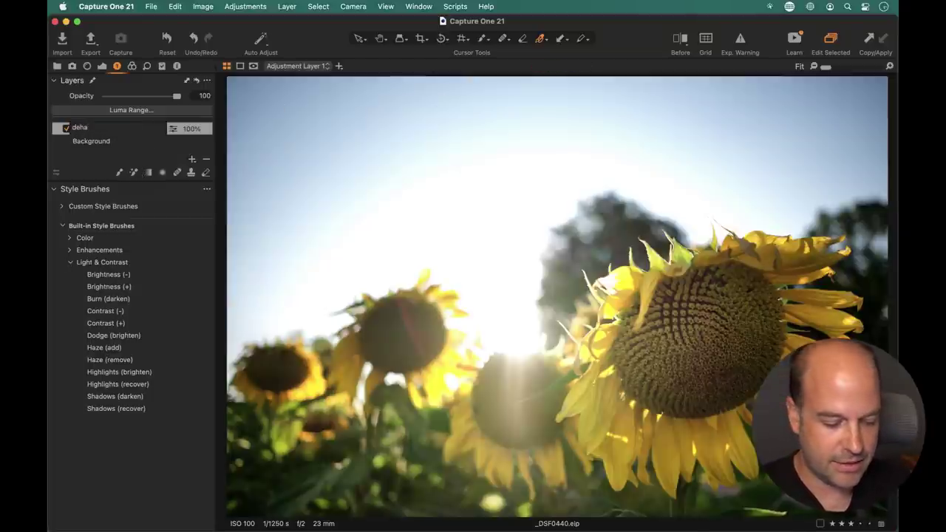
{"action": "type", "text": "ze fground"}
{"action": "key", "text": "Return"}
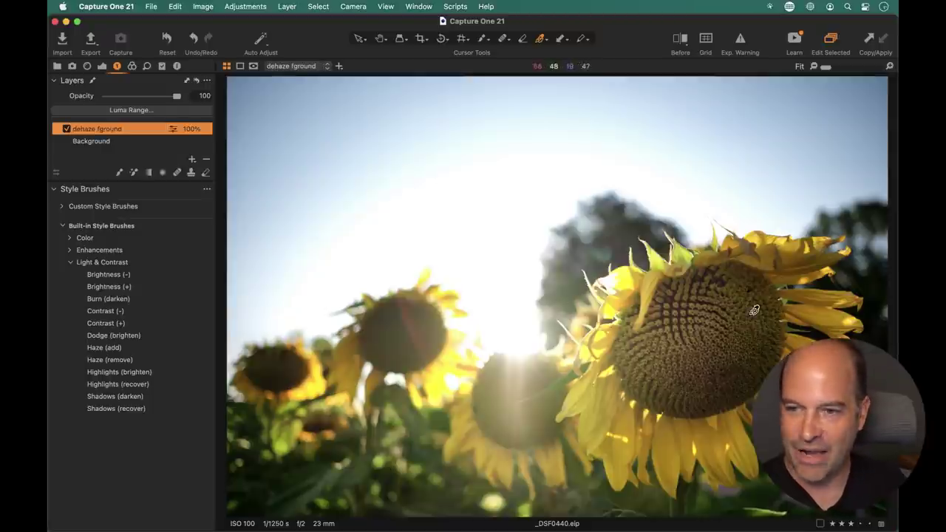
Step: Darken the large sunflower's centre with the Burn (darken) style brush and compare the photo with the burn layer off and on
{"action": "left_click", "coordinate": [110, 300]}
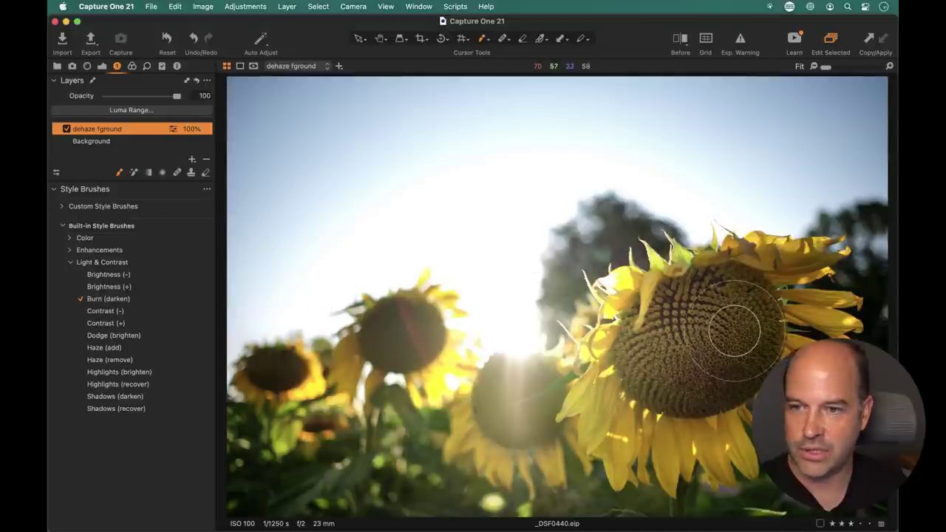
{"action": "mouse_move", "coordinate": [702, 310]}
{"action": "left_mouse_down"}
{"action": "mouse_move", "coordinate": [659, 348]}
{"action": "mouse_move", "coordinate": [710, 325]}
{"action": "mouse_move", "coordinate": [666, 370]}
{"action": "mouse_move", "coordinate": [742, 353]}
{"action": "mouse_move", "coordinate": [649, 357]}
{"action": "mouse_move", "coordinate": [729, 366]}
{"action": "mouse_move", "coordinate": [709, 302]}
{"action": "mouse_move", "coordinate": [651, 352]}
{"action": "mouse_move", "coordinate": [753, 339]}
{"action": "mouse_move", "coordinate": [679, 312]}
{"action": "left_mouse_up"}
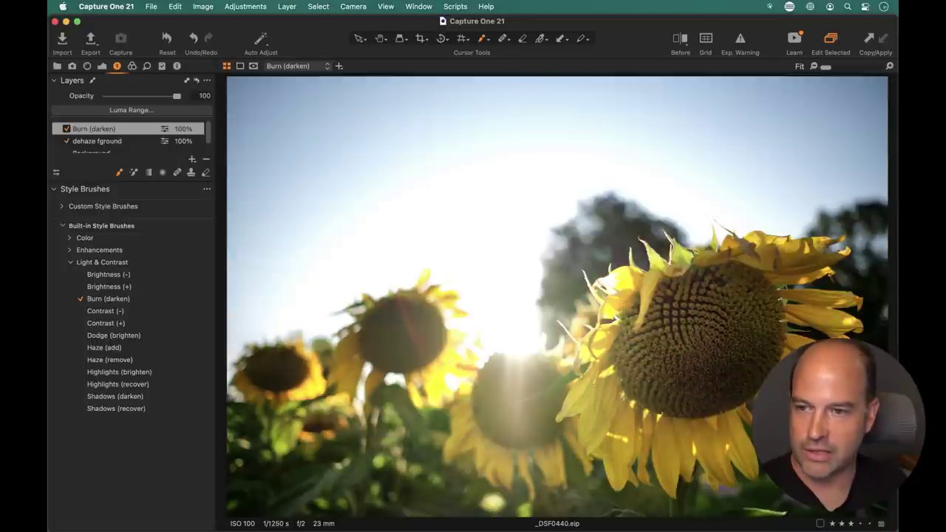
{"action": "left_click", "coordinate": [68, 129]}
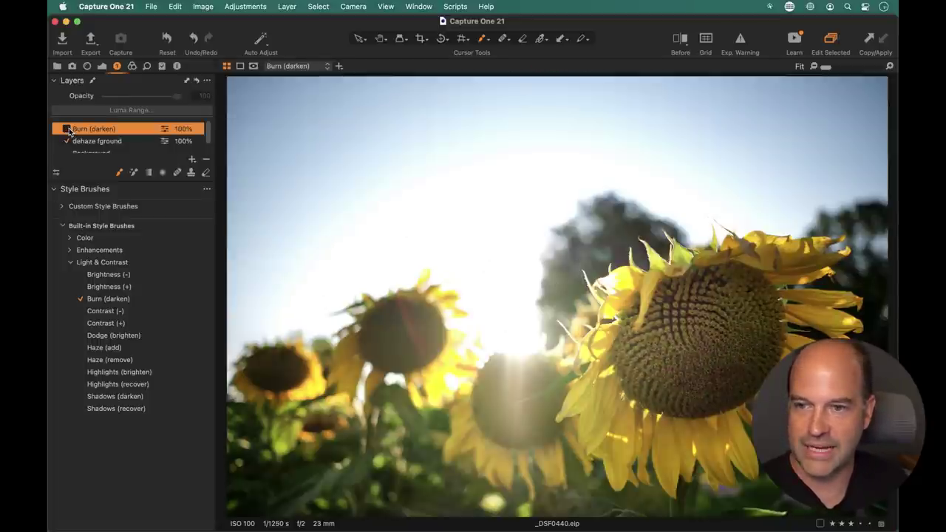
{"action": "left_click", "coordinate": [67, 130]}
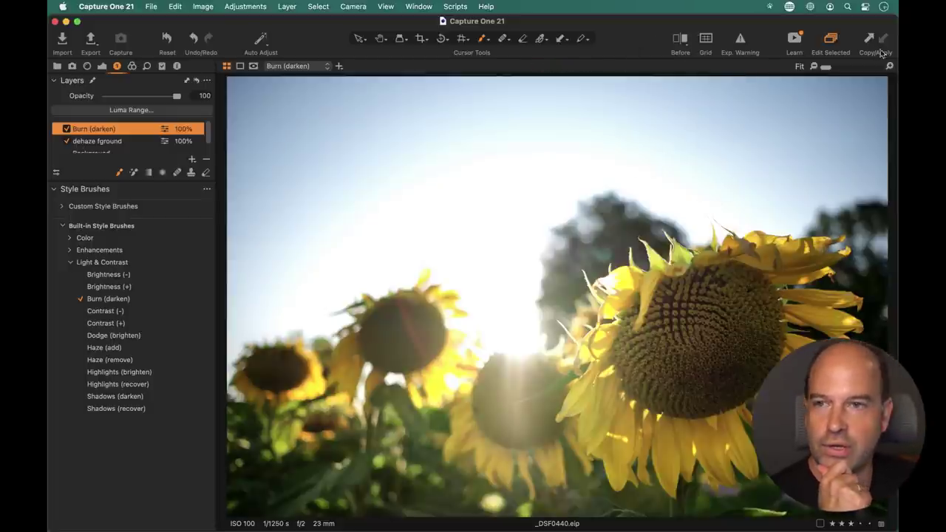
Step: Compare the sunflower photo before and after editing in a split view, and inspect the large flower's petals at 100%
{"action": "left_click", "coordinate": [680, 38]}
{"action": "left_click_drag", "start_coordinate": [557, 296], "coordinate": [572, 266]}
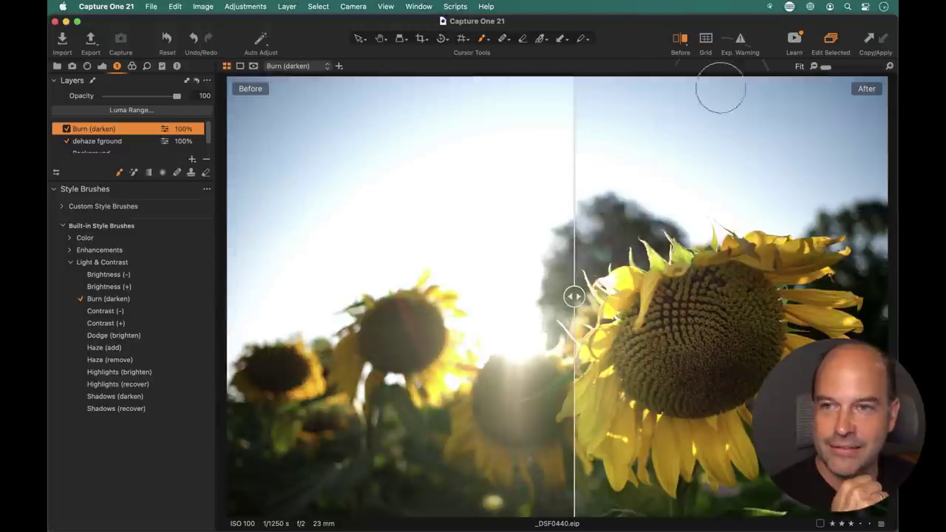
{"action": "left_click", "coordinate": [679, 49]}
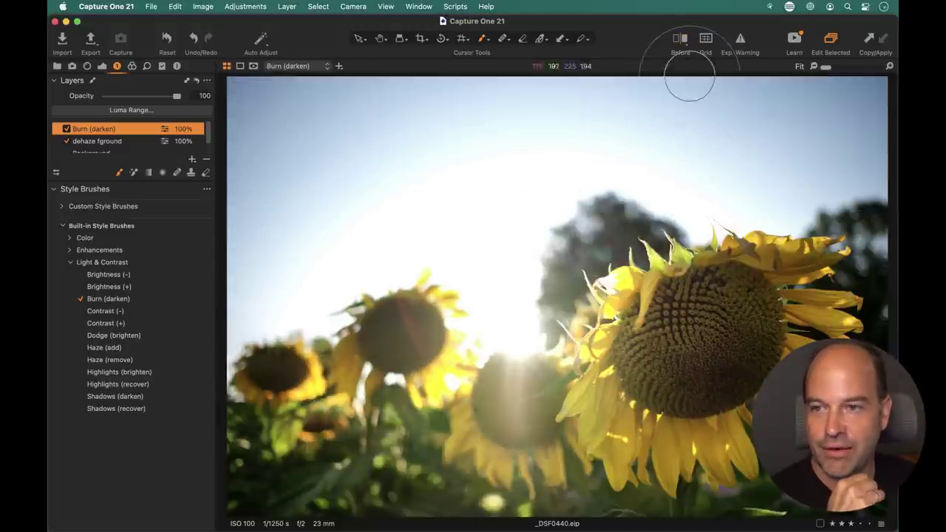
{"action": "left_click", "coordinate": [612, 292]}
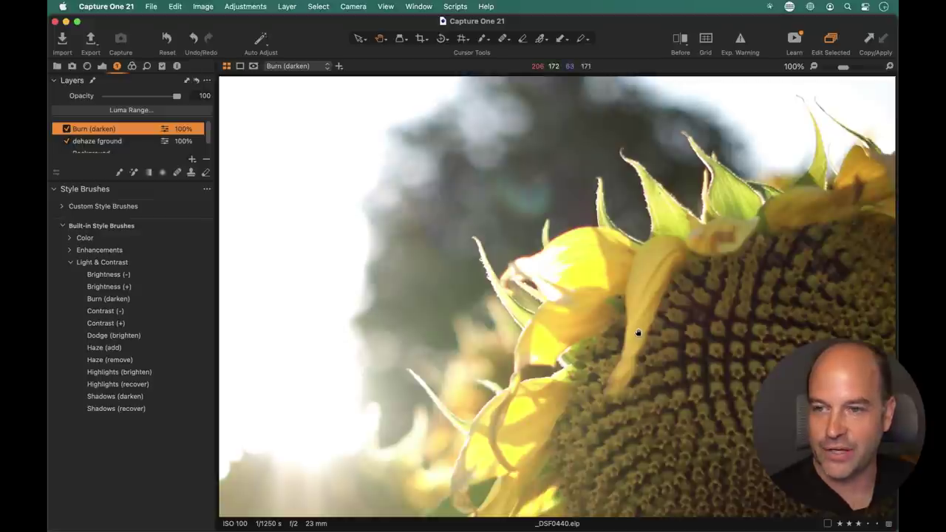
{"action": "left_click", "coordinate": [555, 287]}
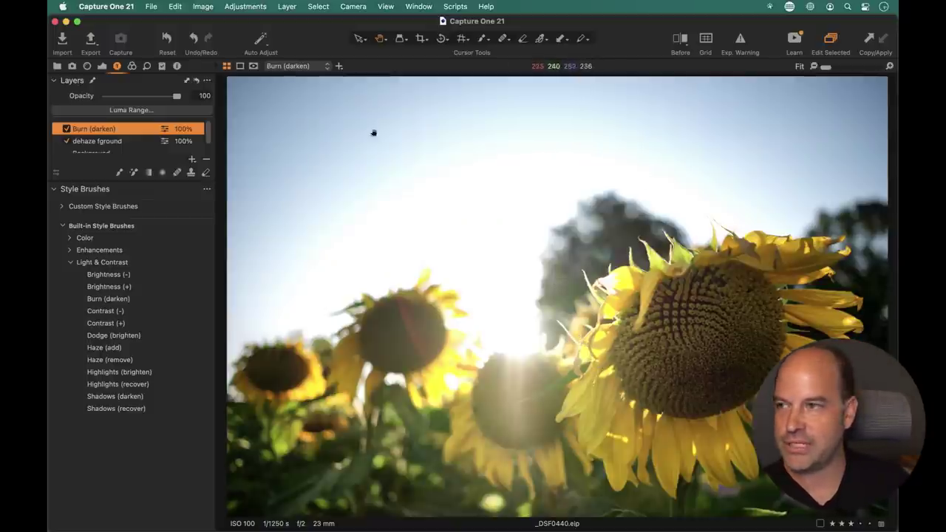
{"action": "key", "text": "alt+super+Left"}
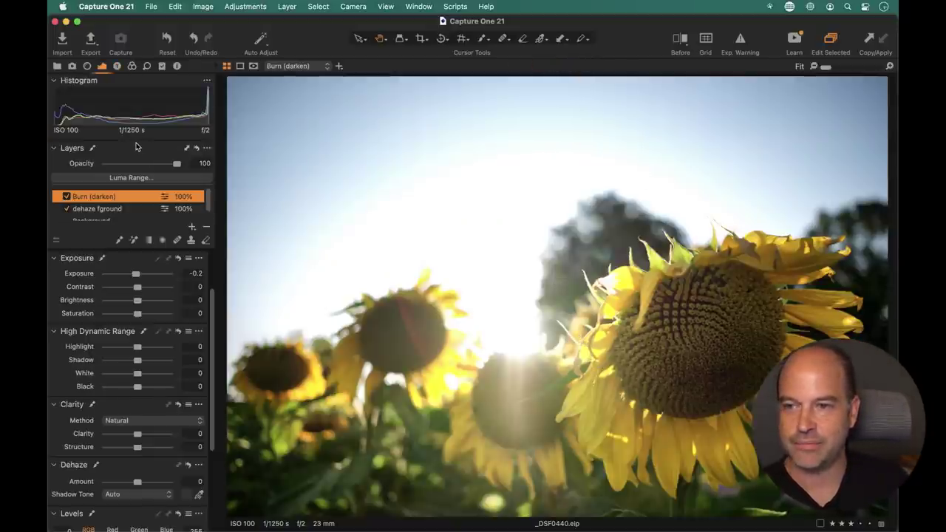
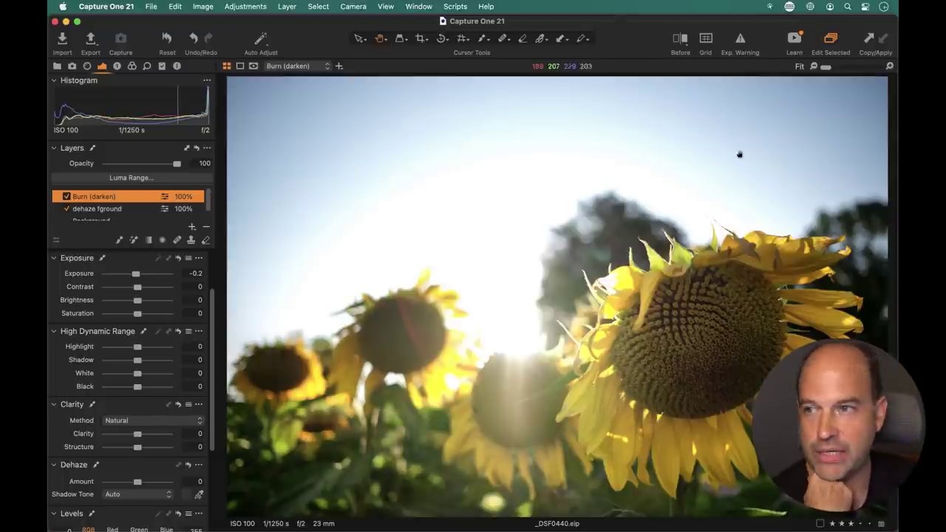
Step: Compare the photo under the sRGB Color Space Profile and the Adobe RGB (1998) proof profile, ending on Adobe RGB (1998)
{"action": "left_click", "coordinate": [388, 7]}
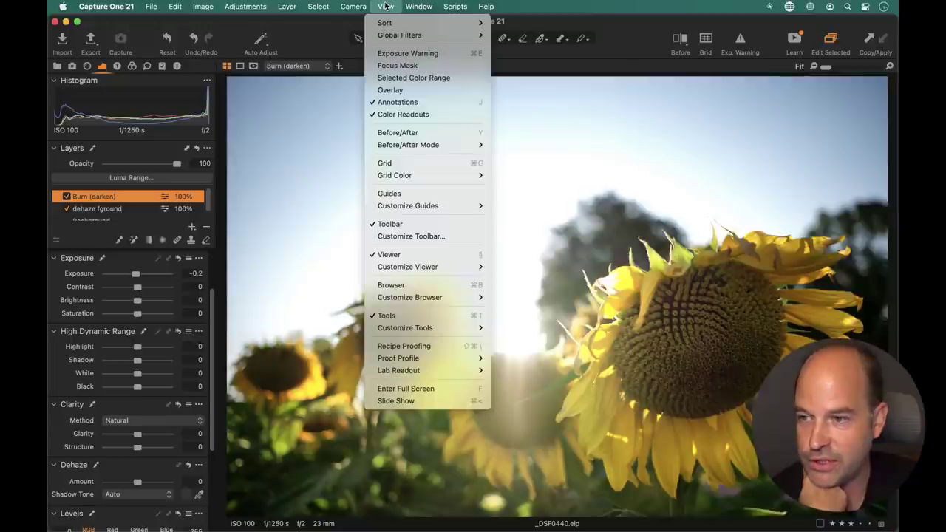
{"action": "mouse_move", "coordinate": [426, 361]}
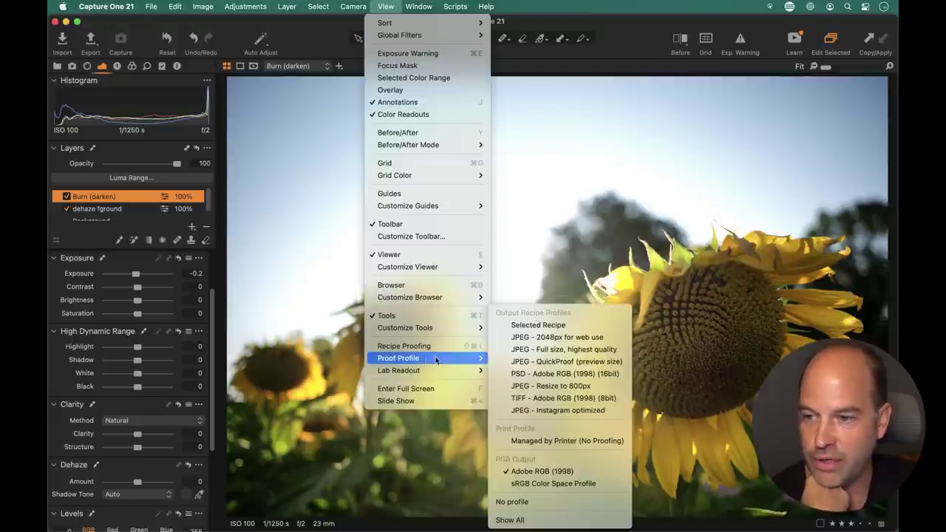
{"action": "left_click", "coordinate": [584, 484]}
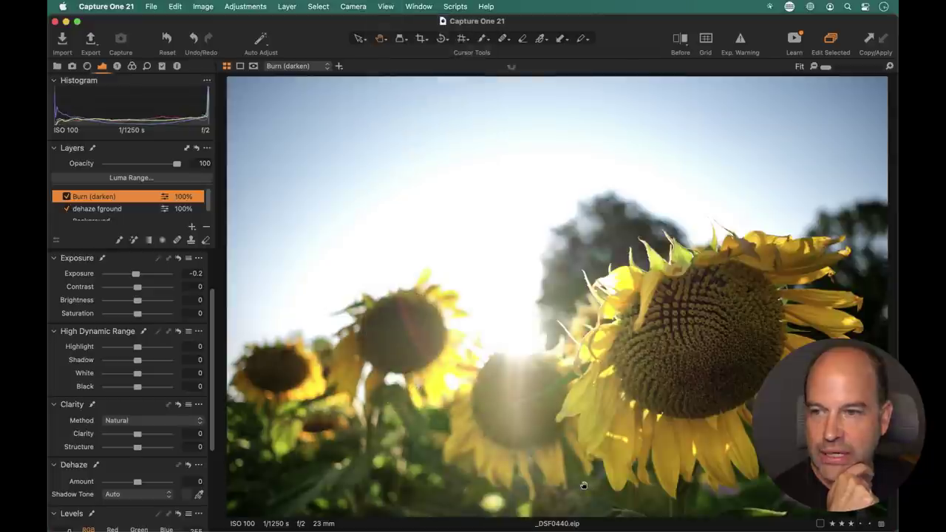
{"action": "left_click", "coordinate": [386, 6]}
{"action": "mouse_move", "coordinate": [479, 361]}
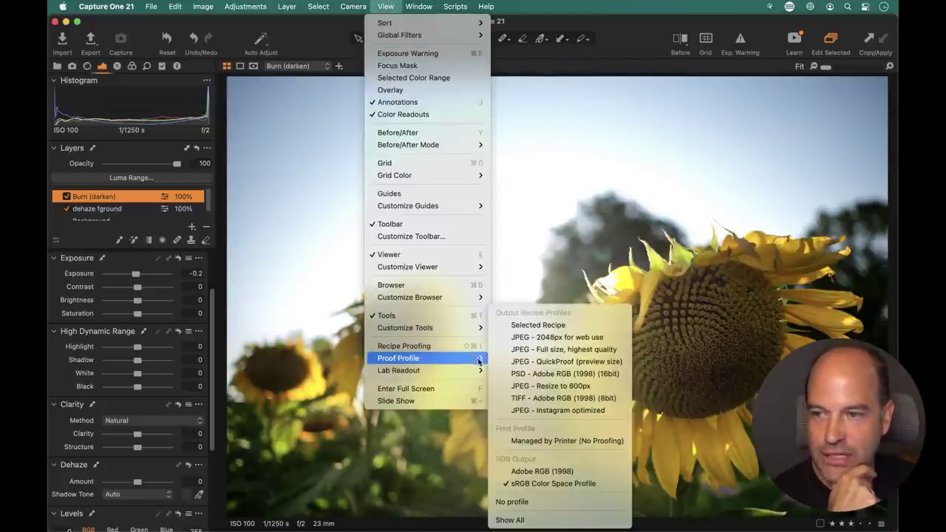
{"action": "left_click", "coordinate": [560, 471]}
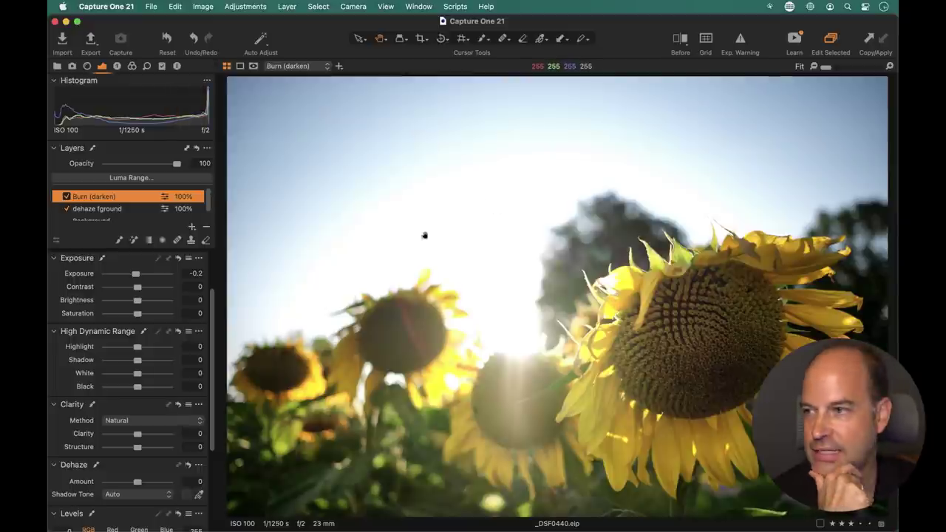
Step: Try a Dehaze amount of -100 on a new filled adjustment layer, and delete that layer
{"action": "left_click", "coordinate": [190, 228]}
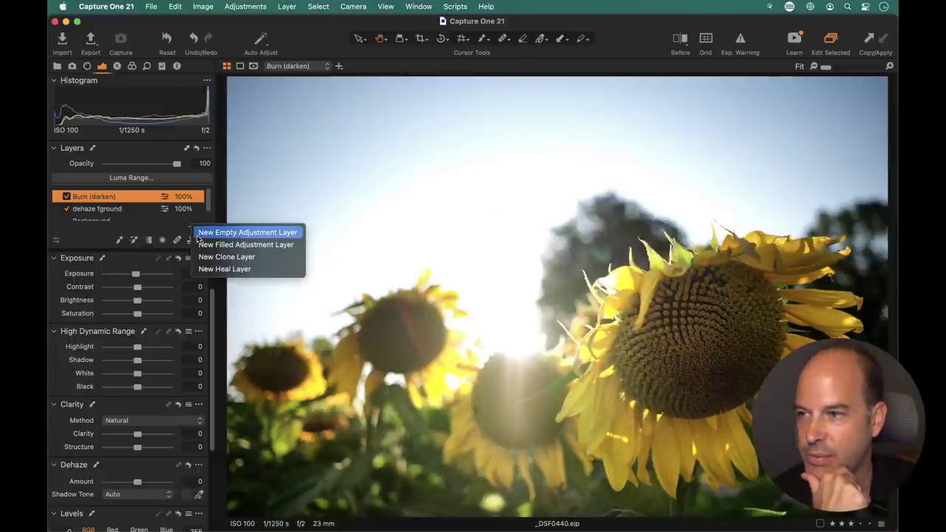
{"action": "left_click", "coordinate": [200, 245]}
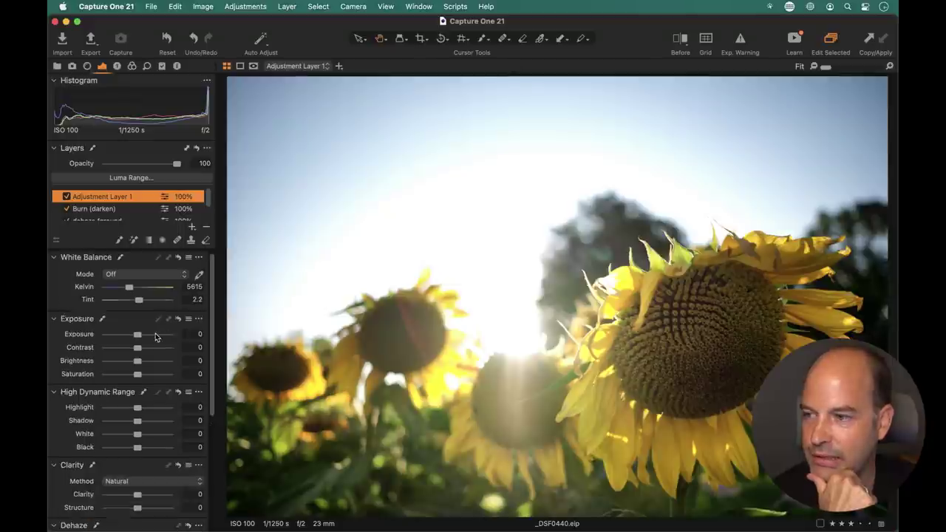
{"action": "scroll", "coordinate": [149, 365], "scroll_direction": "down", "scroll_amount": 4}
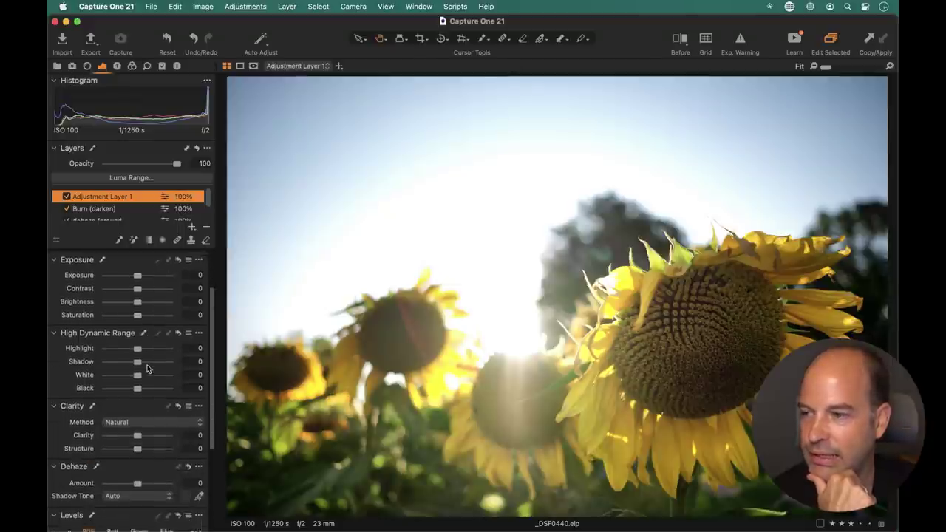
{"action": "left_click_drag", "start_coordinate": [137, 419], "coordinate": [103, 419]}
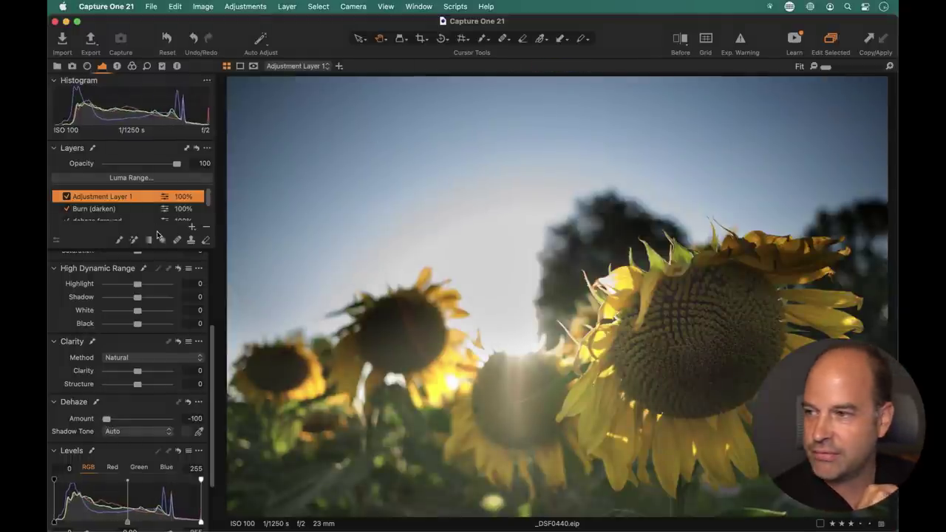
{"action": "left_click", "coordinate": [206, 227]}
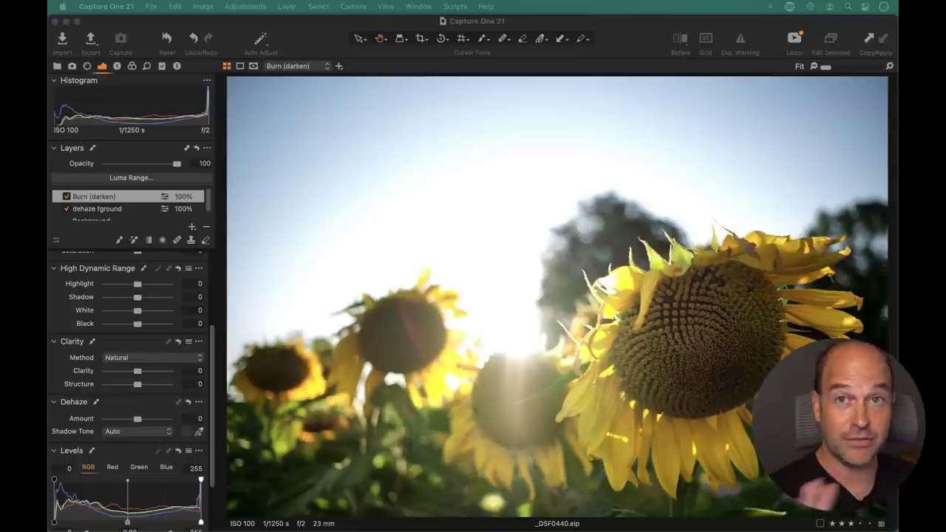
{"action": "left_click", "coordinate": [492, 309]}
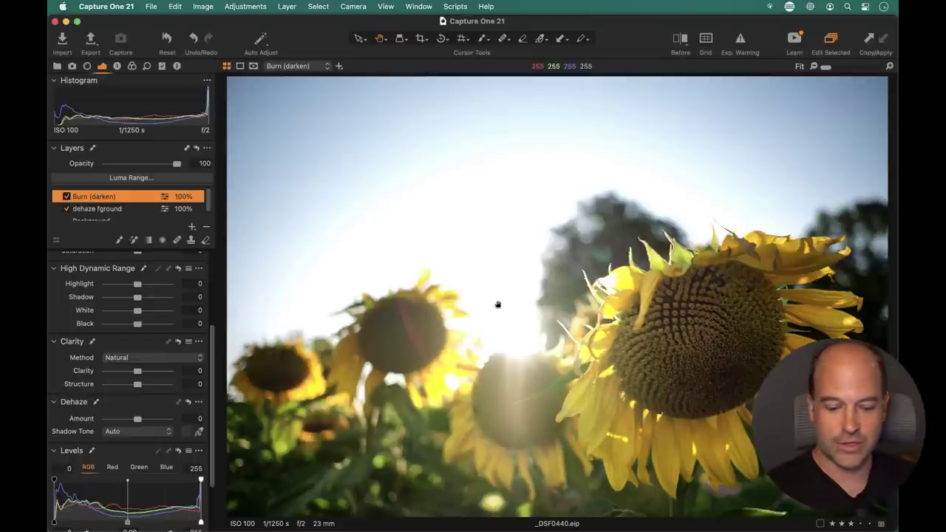
{"action": "key", "text": "super+alt+v"}
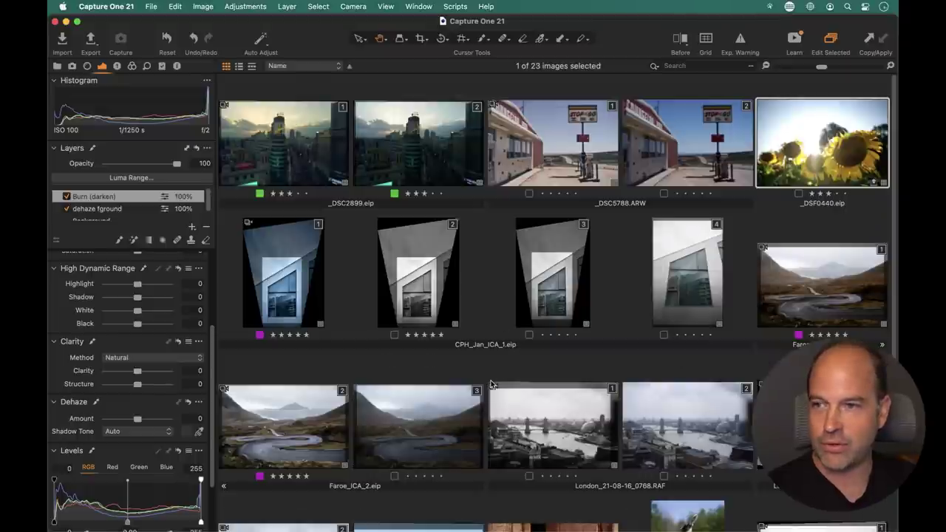
{"action": "scroll", "coordinate": [492, 385], "scroll_direction": "down", "scroll_amount": 3}
{"action": "scroll", "coordinate": [503, 332], "scroll_direction": "down", "scroll_amount": 2}
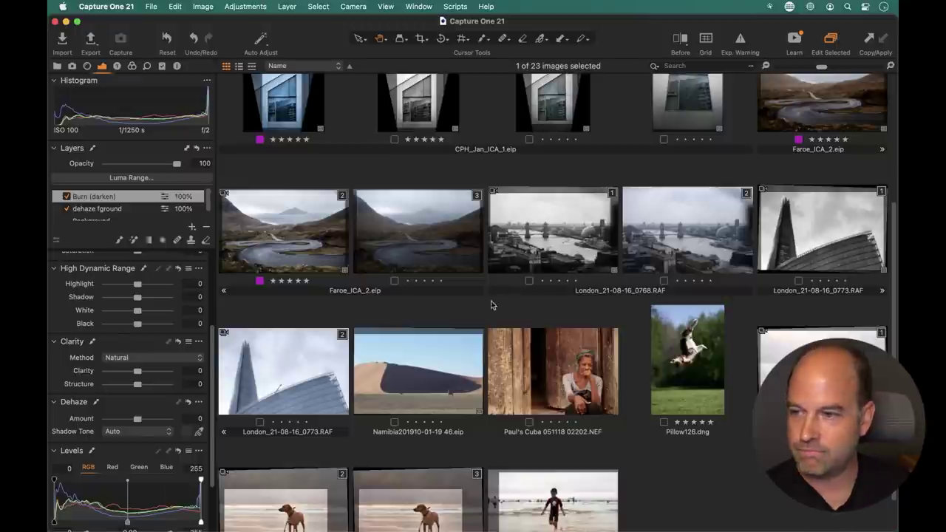
{"action": "scroll", "coordinate": [492, 304], "scroll_direction": "down", "scroll_amount": 1}
{"action": "double_click", "coordinate": [436, 344]}
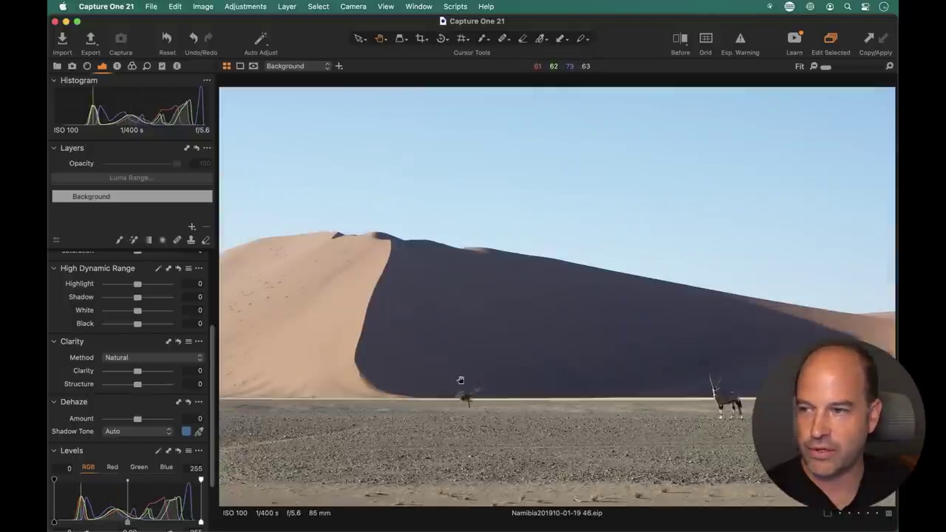
Step: Examine the oryx, the gravel foreground and the shaded dune at 100%, and check the overall composition of the photo
{"action": "scroll", "coordinate": [173, 446], "scroll_direction": "up", "scroll_amount": 5}
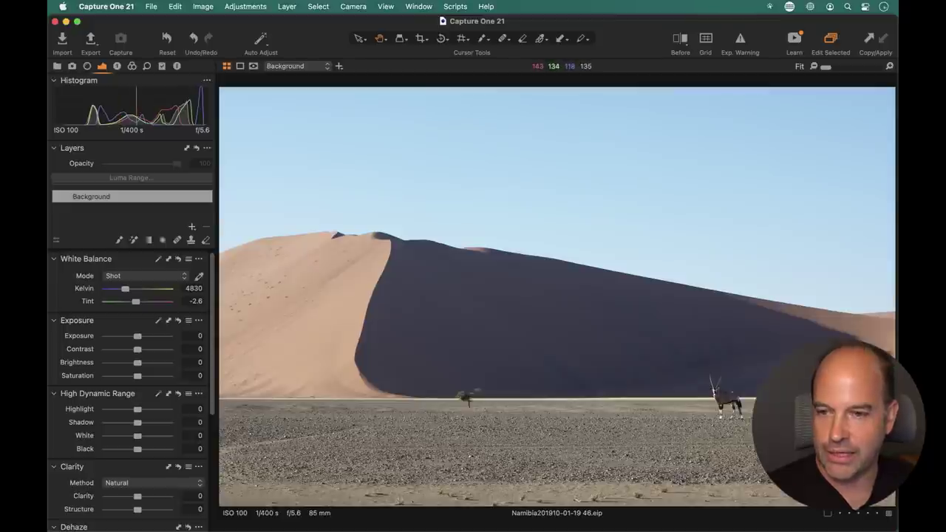
{"action": "left_click", "coordinate": [727, 403]}
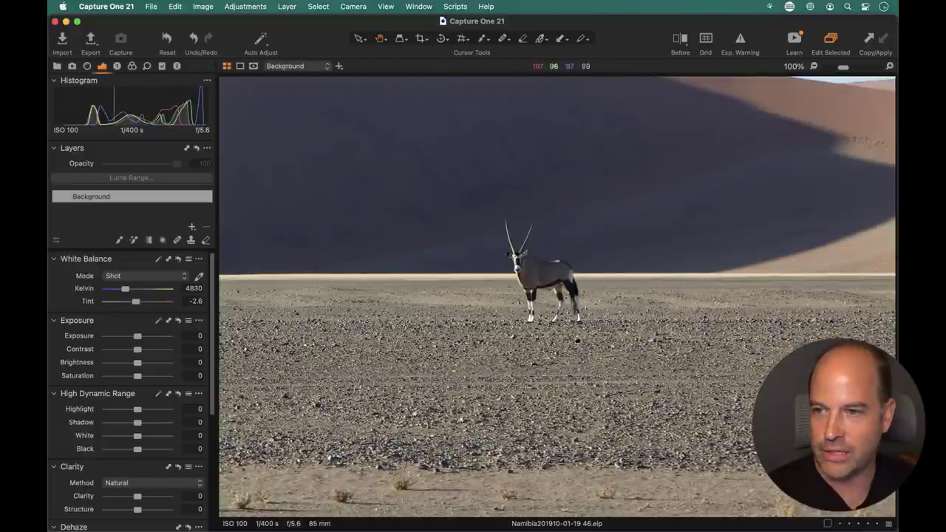
{"action": "left_click_drag", "start_coordinate": [556, 332], "coordinate": [684, 359]}
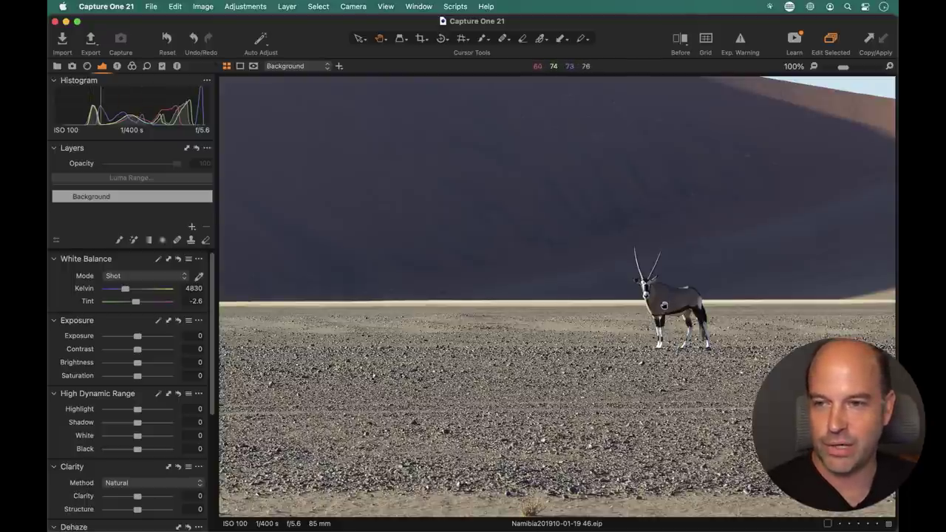
{"action": "double_click", "coordinate": [669, 311]}
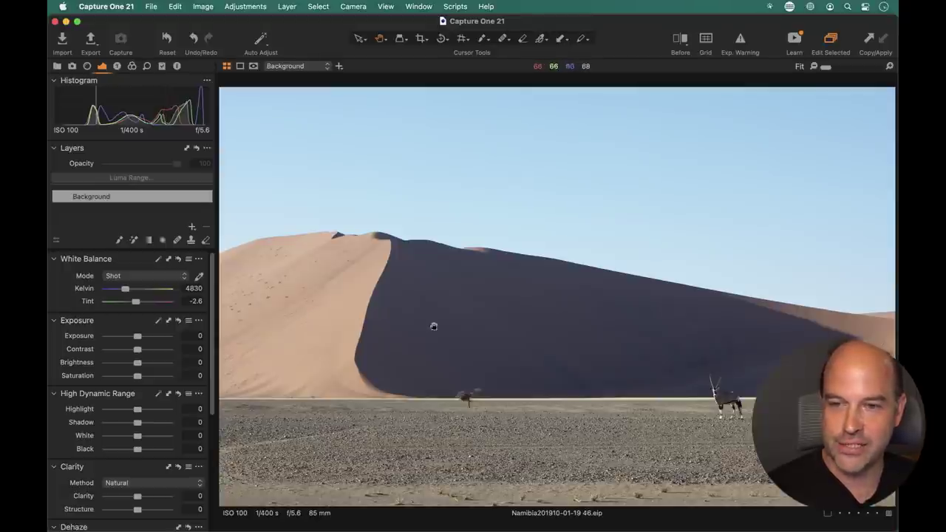
{"action": "left_click", "coordinate": [709, 397]}
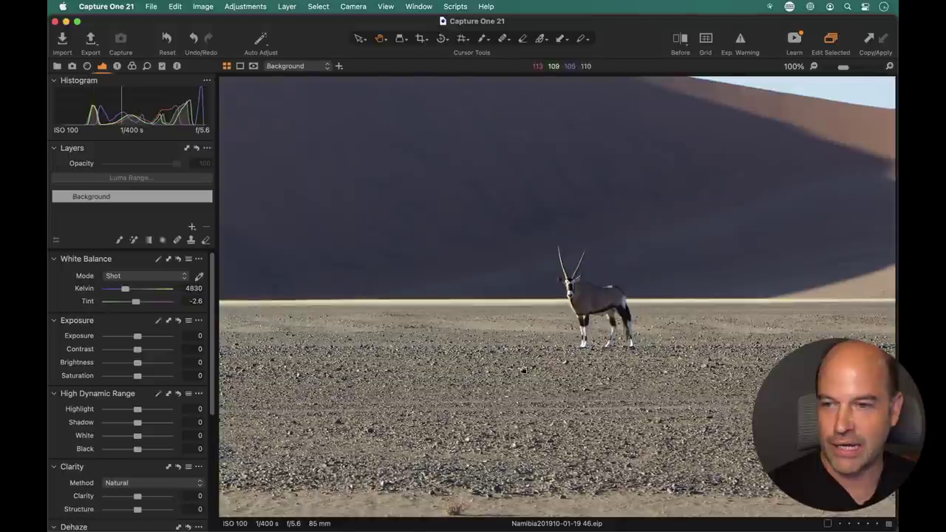
{"action": "left_click_drag", "start_coordinate": [523, 371], "coordinate": [759, 378]}
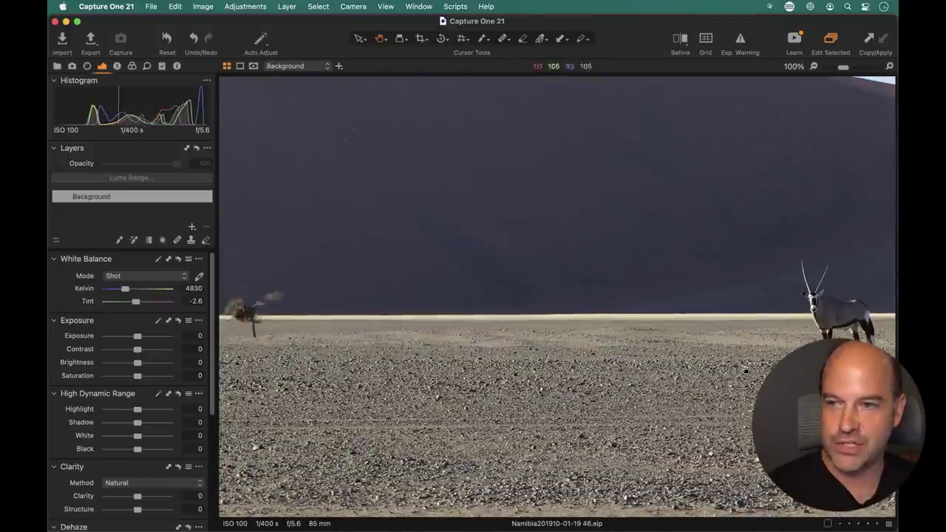
Step: Set the sharpening Amount to 120 and Halo Suppression to 11, checking the oryx and gravel at 100%
{"action": "left_click_drag", "start_coordinate": [613, 420], "coordinate": [541, 372]}
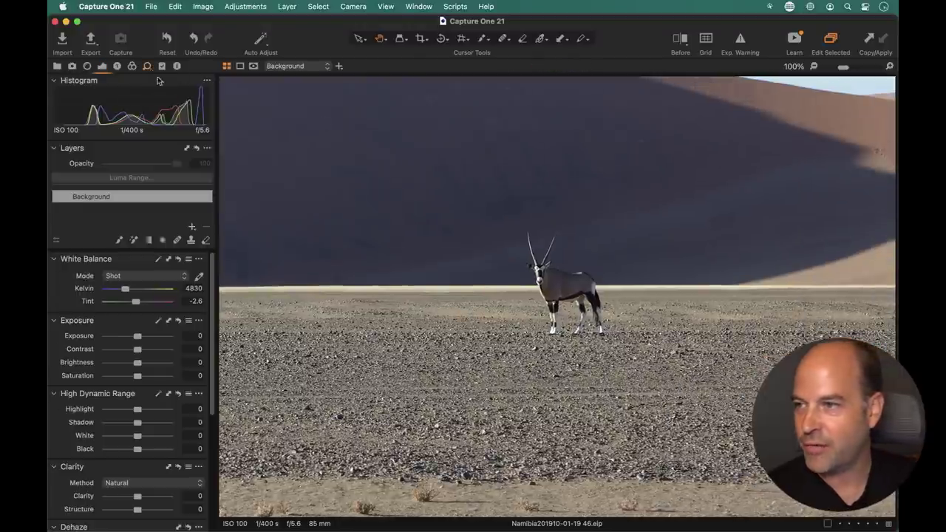
{"action": "left_click", "coordinate": [147, 67]}
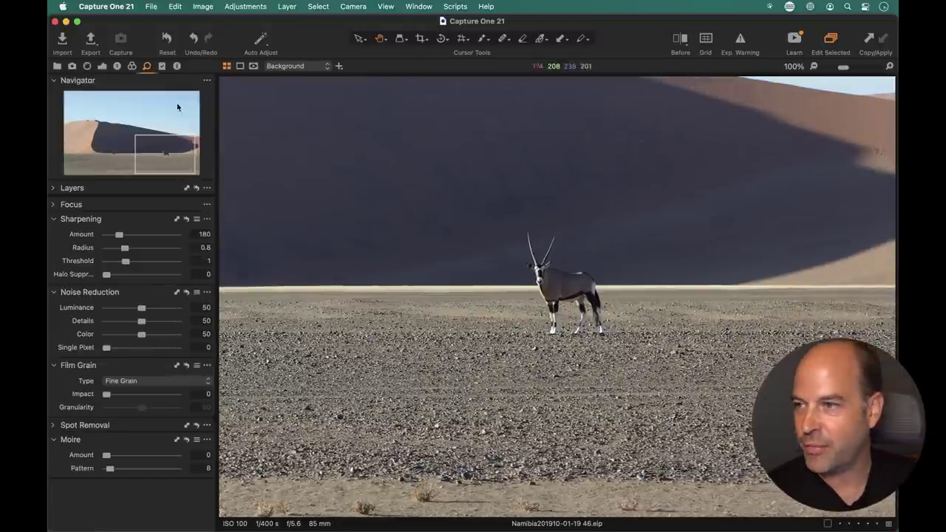
{"action": "left_click", "coordinate": [192, 234]}
{"action": "type", "text": "12"}
{"action": "key", "text": "Return"}
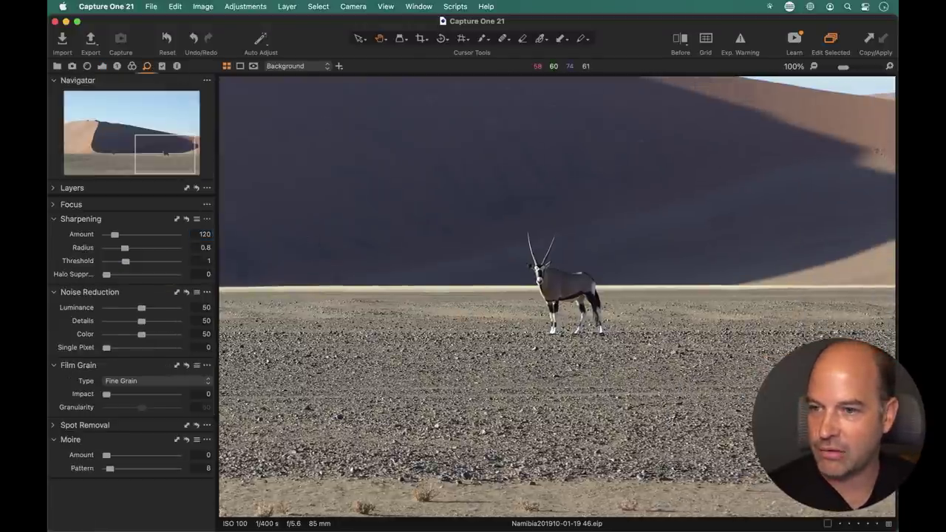
{"action": "left_click_drag", "start_coordinate": [517, 324], "coordinate": [683, 311]}
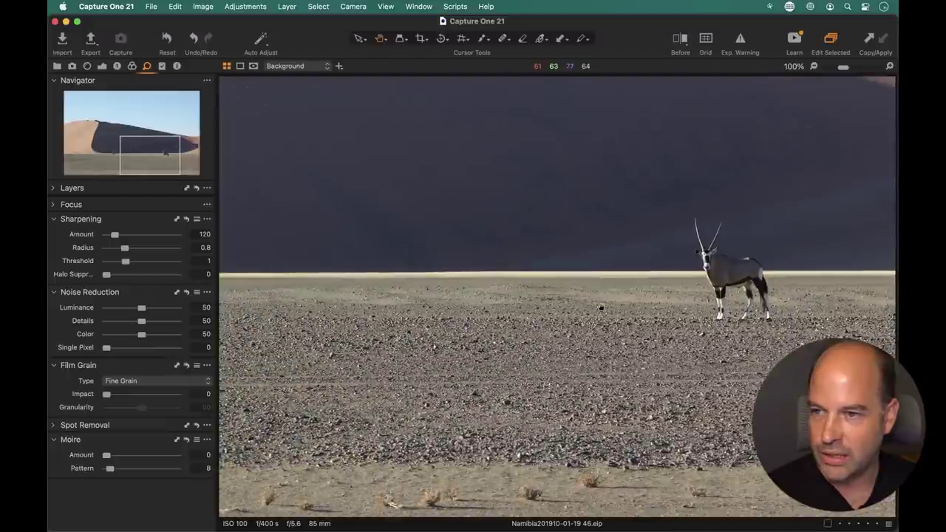
{"action": "left_click_drag", "start_coordinate": [107, 275], "coordinate": [117, 275]}
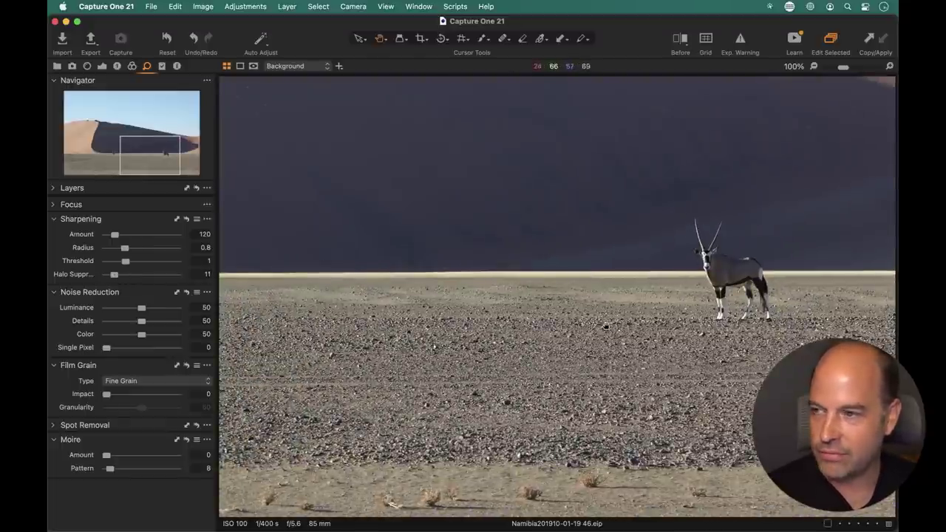
{"action": "double_click", "coordinate": [524, 323]}
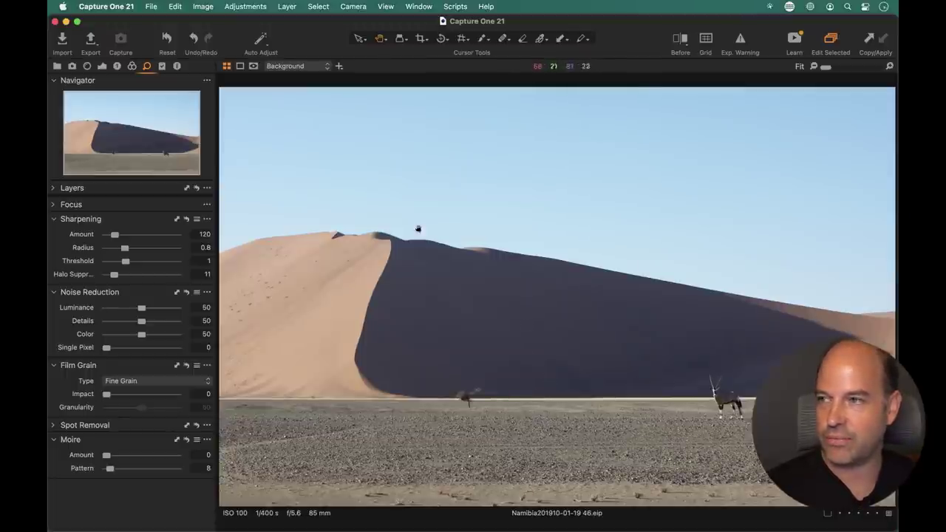
Step: Warm the dune photo's white balance to 7591 Kelvin
{"action": "left_click", "coordinate": [103, 67]}
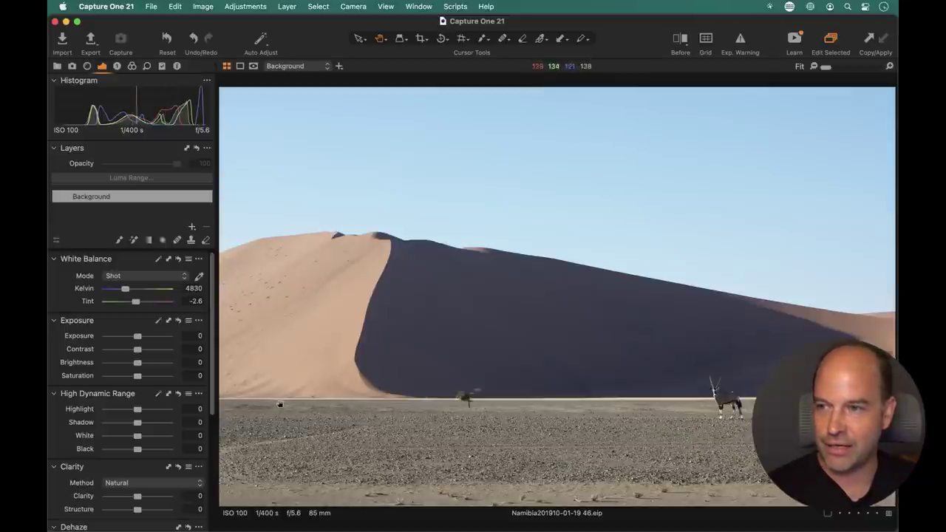
{"action": "left_click", "coordinate": [132, 289]}
{"action": "left_click_drag", "start_coordinate": [131, 291], "coordinate": [139, 290]}
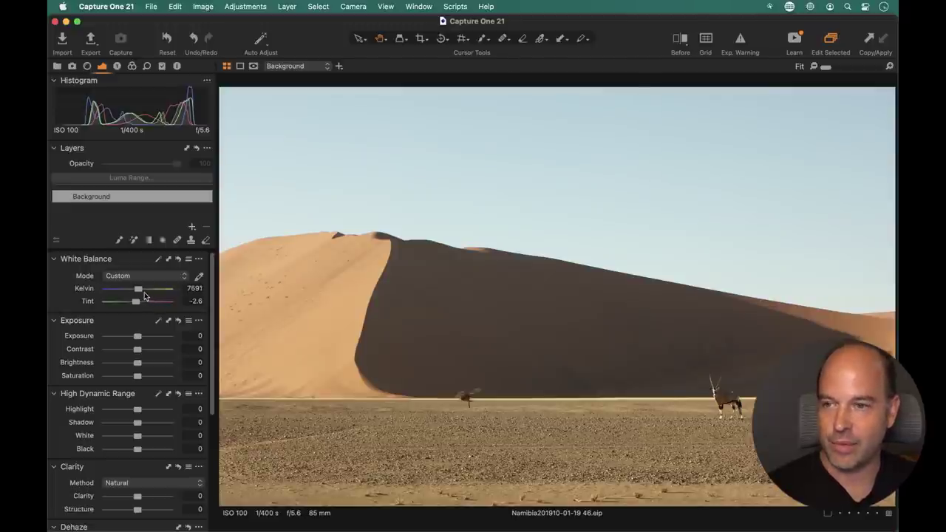
Step: Crop a strip of sky off the upper edge of the photo, to about 1080 x 639 px
{"action": "left_click", "coordinate": [424, 41]}
{"action": "left_click_drag", "start_coordinate": [557, 113], "coordinate": [563, 139]}
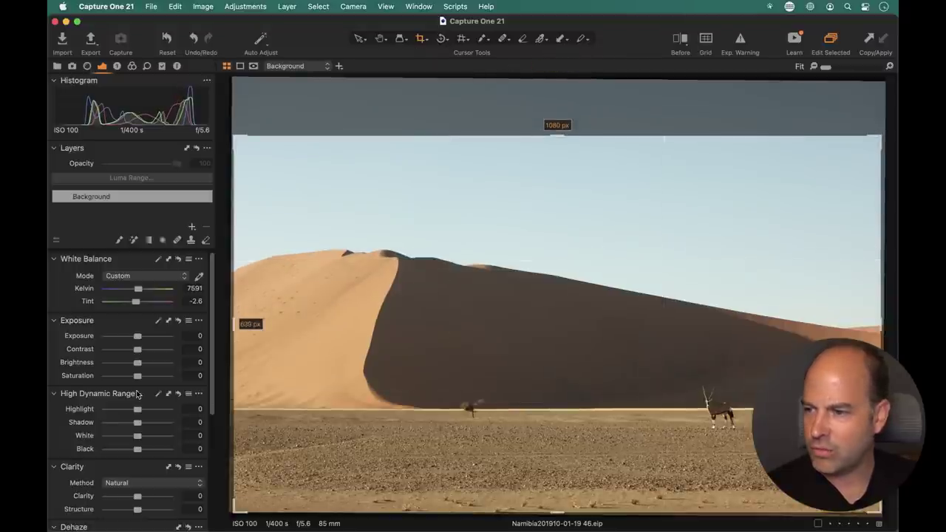
{"action": "scroll", "coordinate": [125, 402], "scroll_direction": "down", "scroll_amount": 5}
{"action": "scroll", "coordinate": [126, 405], "scroll_direction": "up", "scroll_amount": 5}
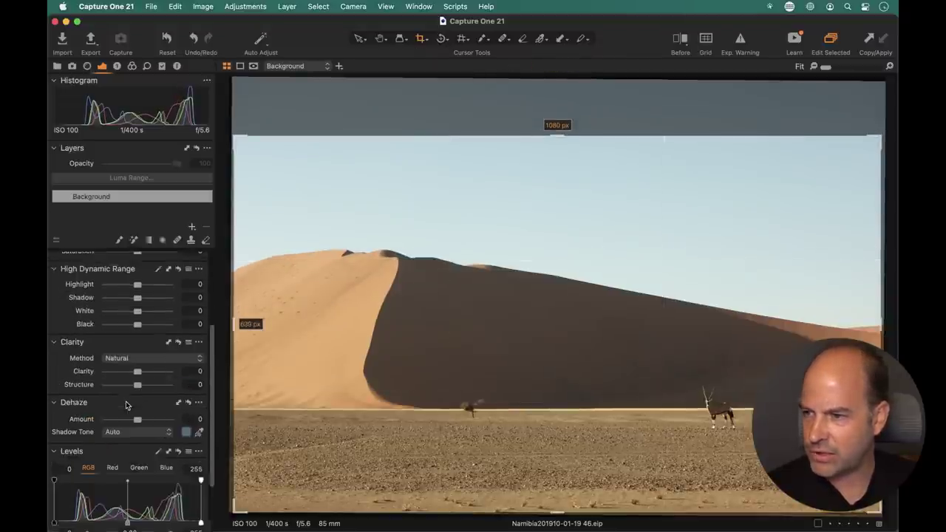
{"action": "left_click", "coordinate": [380, 39]}
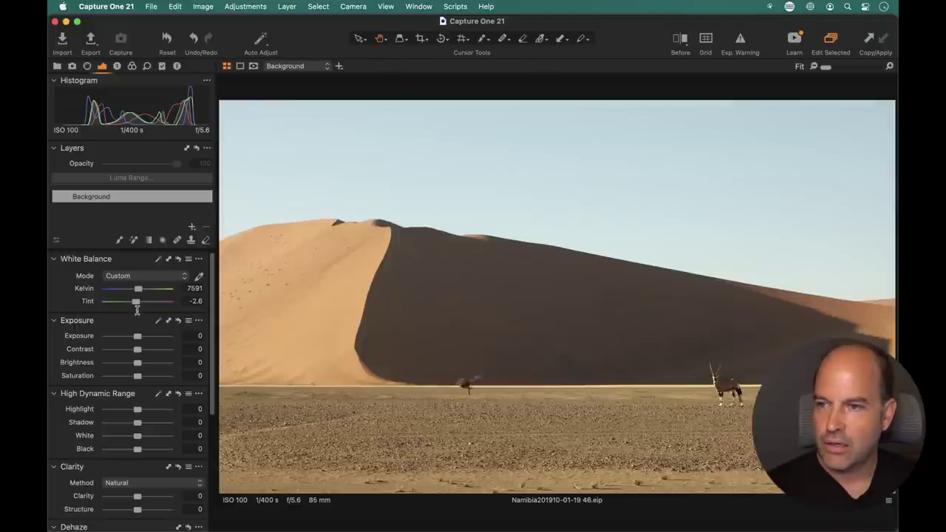
Step: Auto-adjust the Levels of the Background and set the white balance to 7457 Kelvin
{"action": "scroll", "coordinate": [89, 376], "scroll_direction": "down", "scroll_amount": 5}
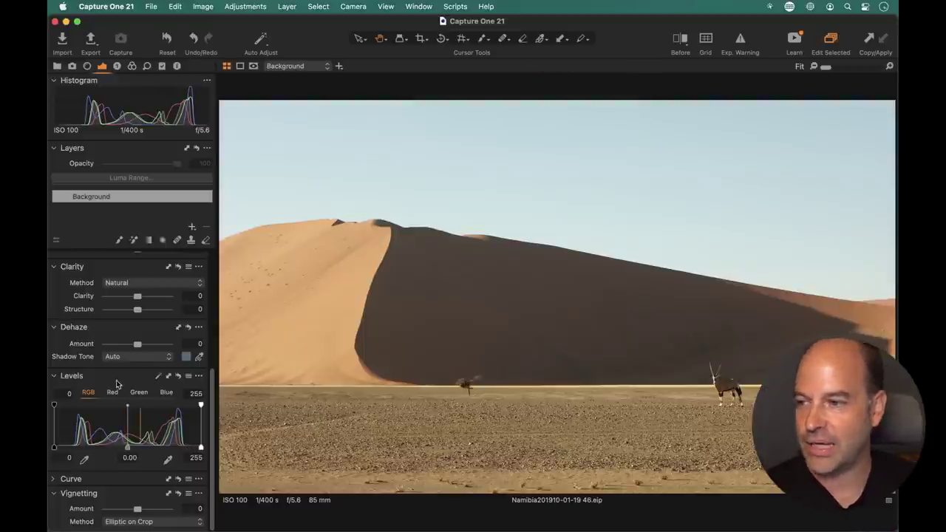
{"action": "left_click", "coordinate": [158, 378]}
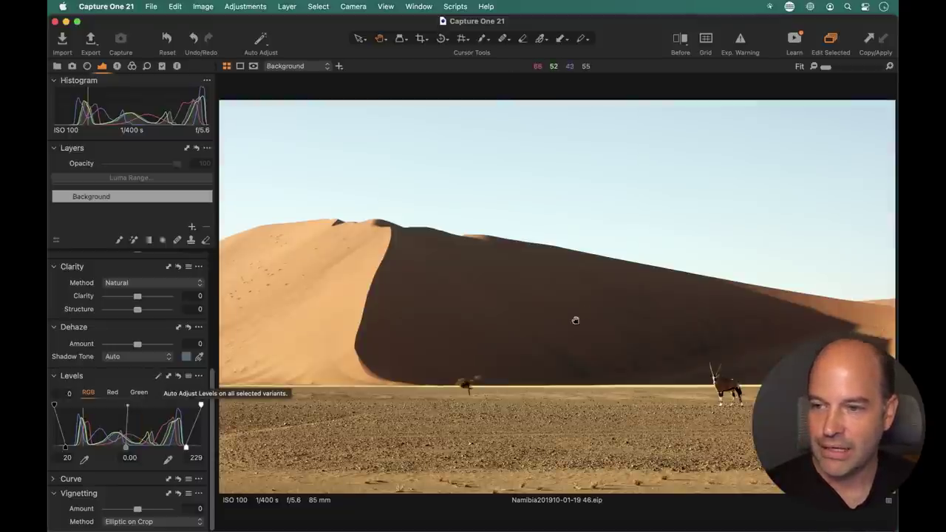
{"action": "scroll", "coordinate": [163, 306], "scroll_direction": "up", "scroll_amount": 5}
{"action": "scroll", "coordinate": [159, 340], "scroll_direction": "up", "scroll_amount": 2}
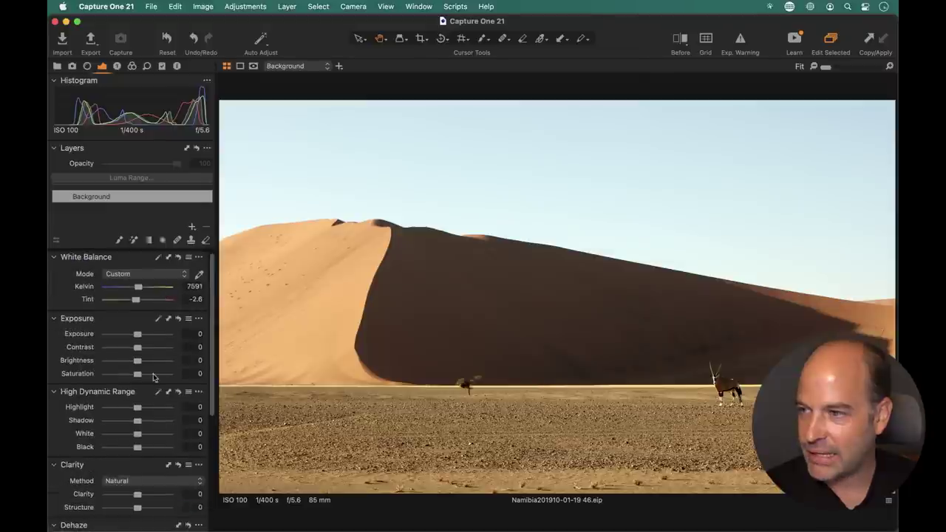
{"action": "left_click_drag", "start_coordinate": [138, 286], "coordinate": [141, 293]}
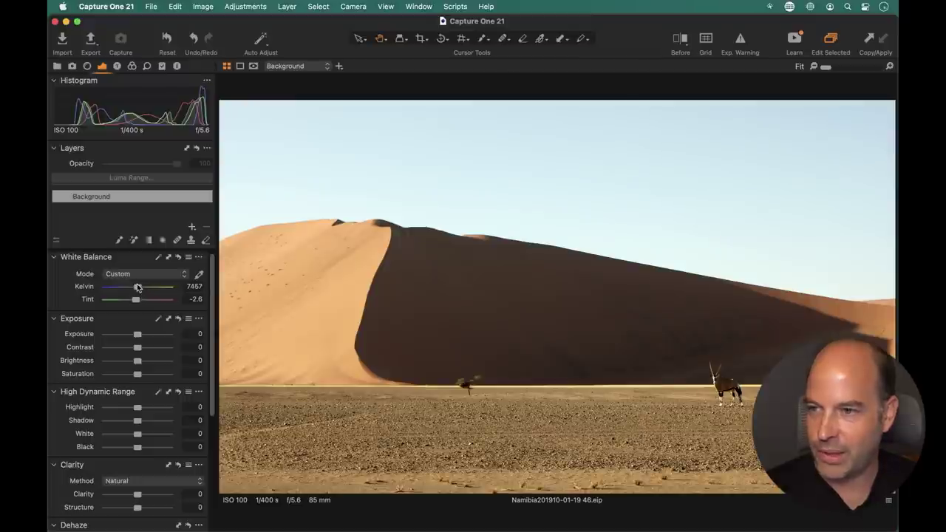
Step: Compare the edited dune photo with its original version
{"action": "scroll", "coordinate": [125, 367], "scroll_direction": "down", "scroll_amount": 6}
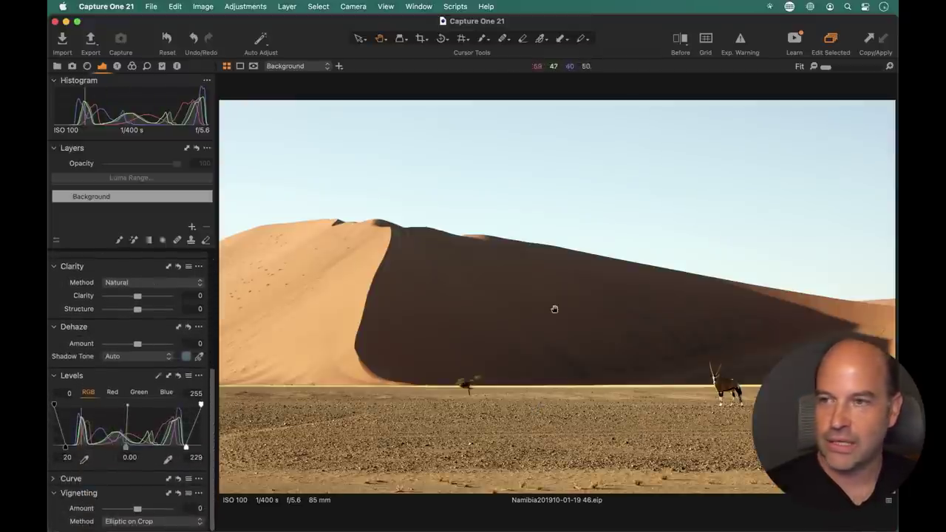
{"action": "left_click", "coordinate": [684, 39]}
{"action": "left_click_drag", "start_coordinate": [557, 297], "coordinate": [587, 296]}
{"action": "left_click", "coordinate": [680, 39]}
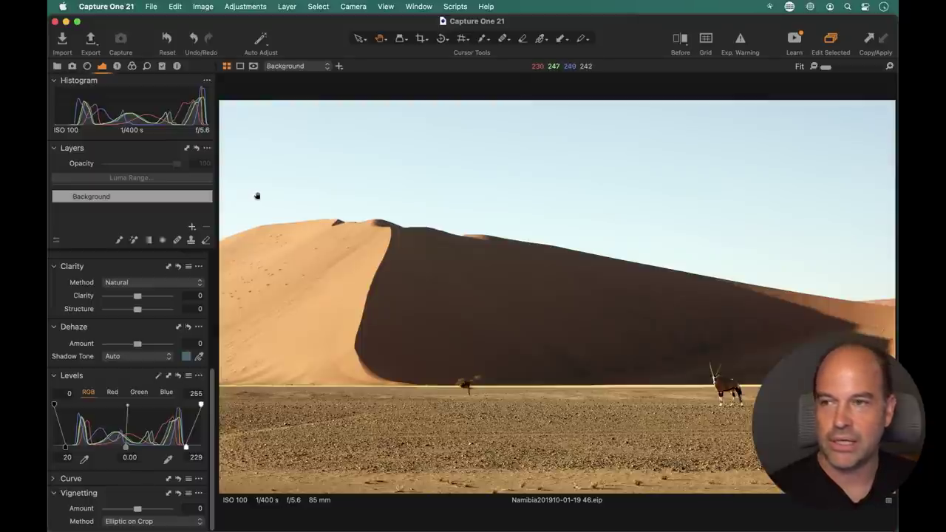
Step: Try Lightness -100 and Saturation 179.8 on the picked sky colour in the advanced Color Editor, and reset that adjustment
{"action": "left_click", "coordinate": [132, 65]}
{"action": "left_click", "coordinate": [198, 390]}
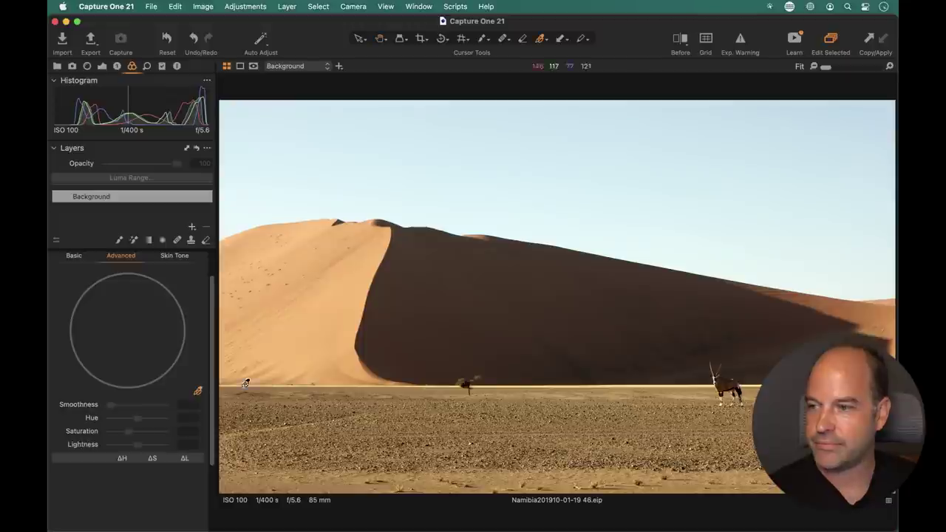
{"action": "left_click", "coordinate": [704, 243]}
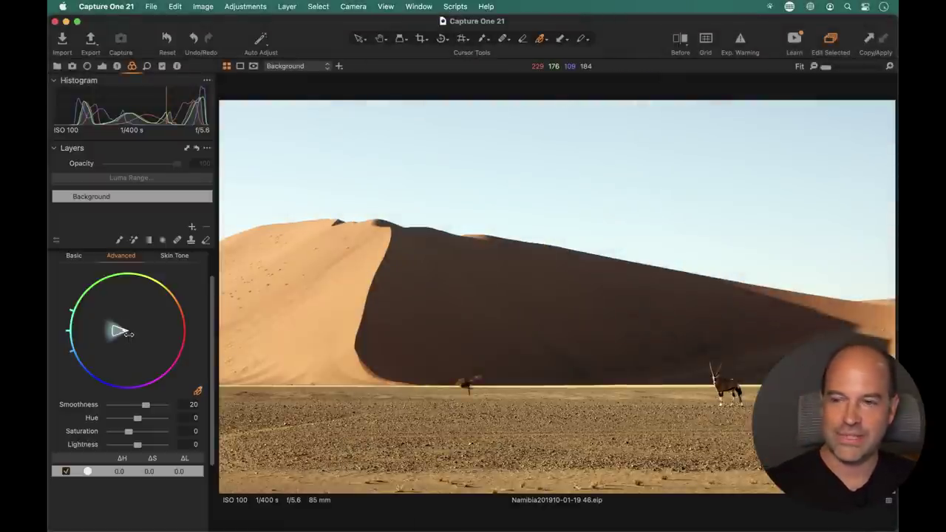
{"action": "left_click_drag", "start_coordinate": [137, 445], "coordinate": [103, 444]}
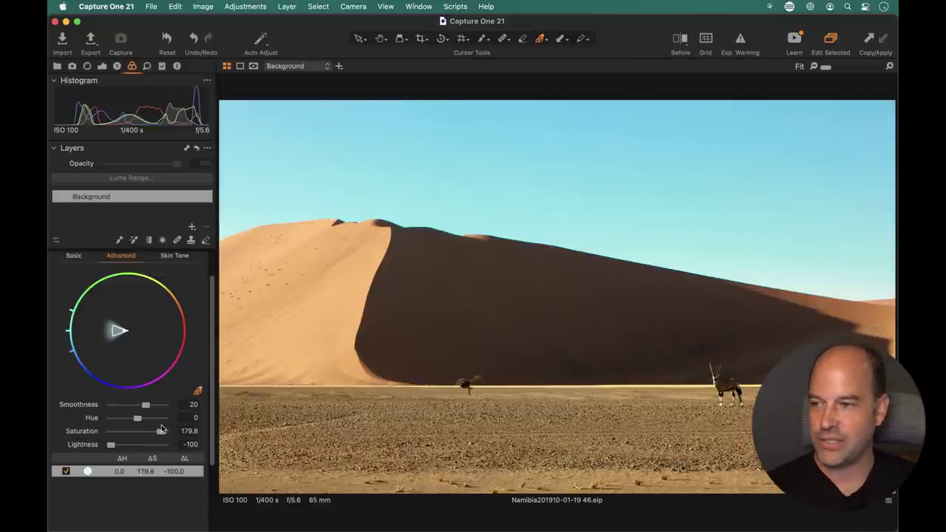
{"action": "scroll", "coordinate": [185, 344], "scroll_direction": "up", "scroll_amount": 2}
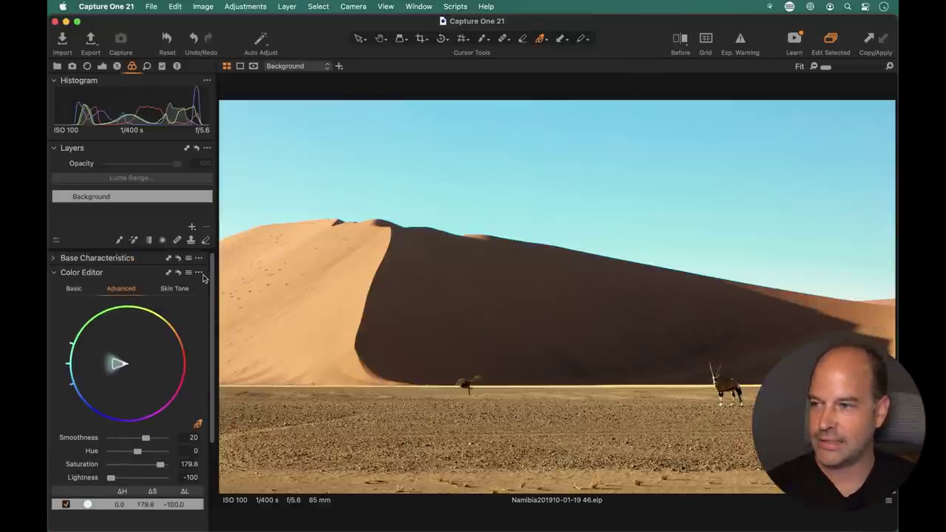
{"action": "left_click", "coordinate": [178, 274]}
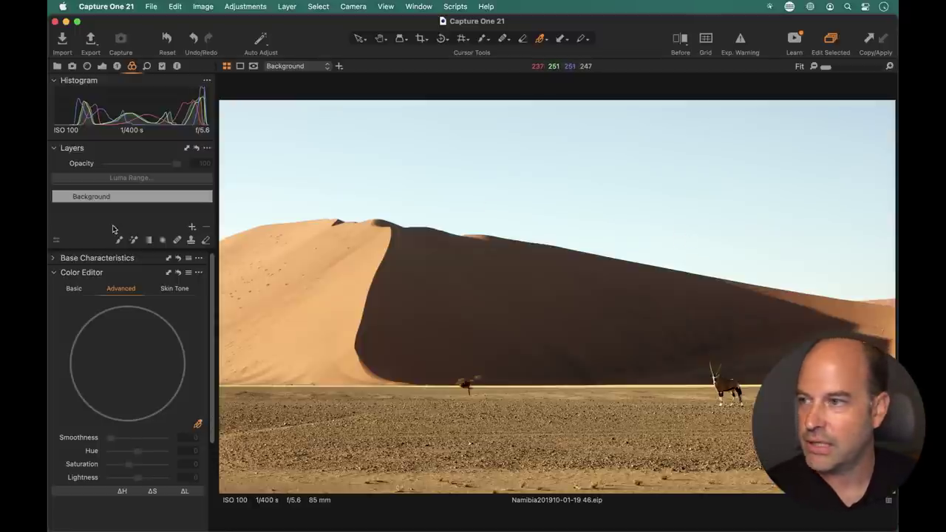
Step: Add an empty adjustment layer, choose the Magic Brush for it, and set the mask to always display
{"action": "left_click", "coordinate": [191, 228]}
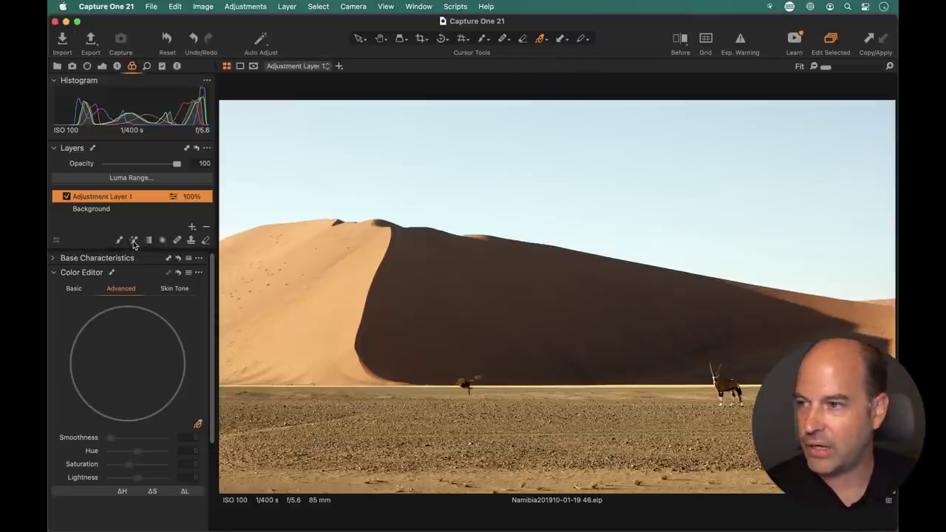
{"action": "left_click", "coordinate": [134, 241]}
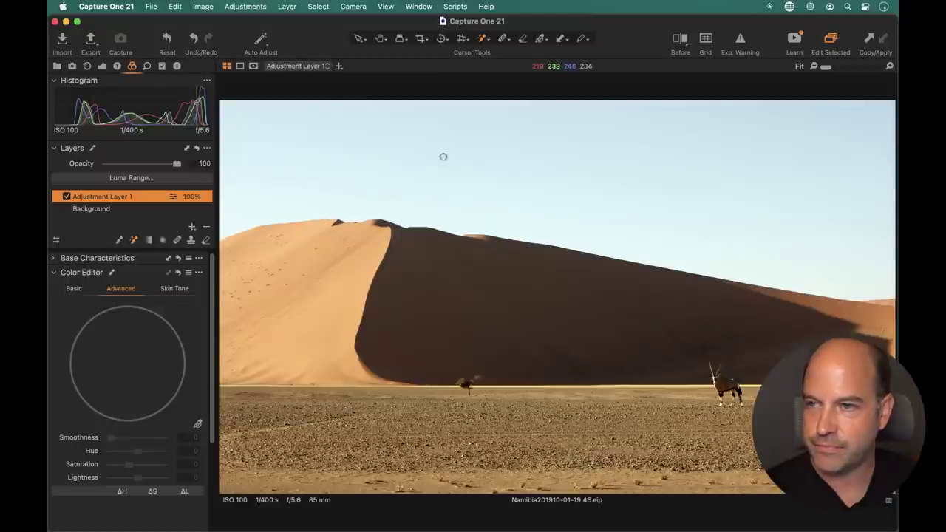
{"action": "left_click", "coordinate": [253, 67]}
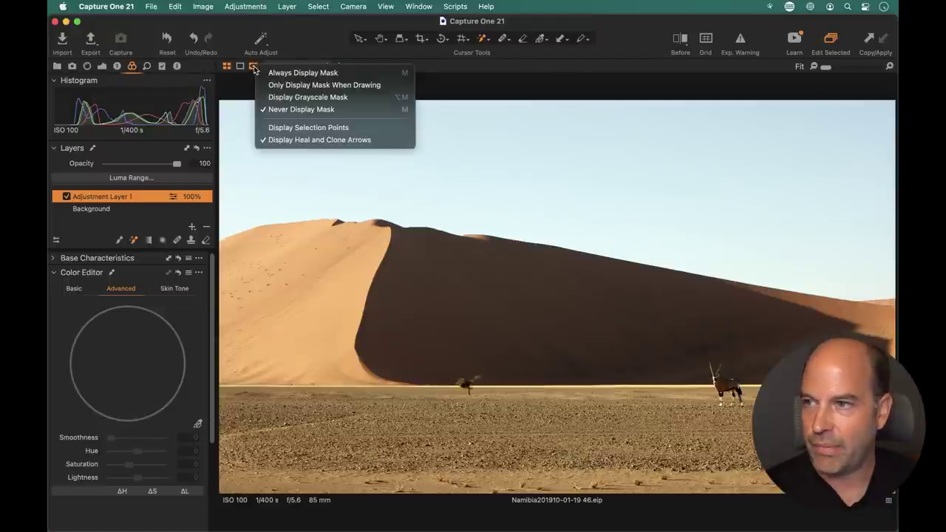
{"action": "left_click", "coordinate": [309, 73]}
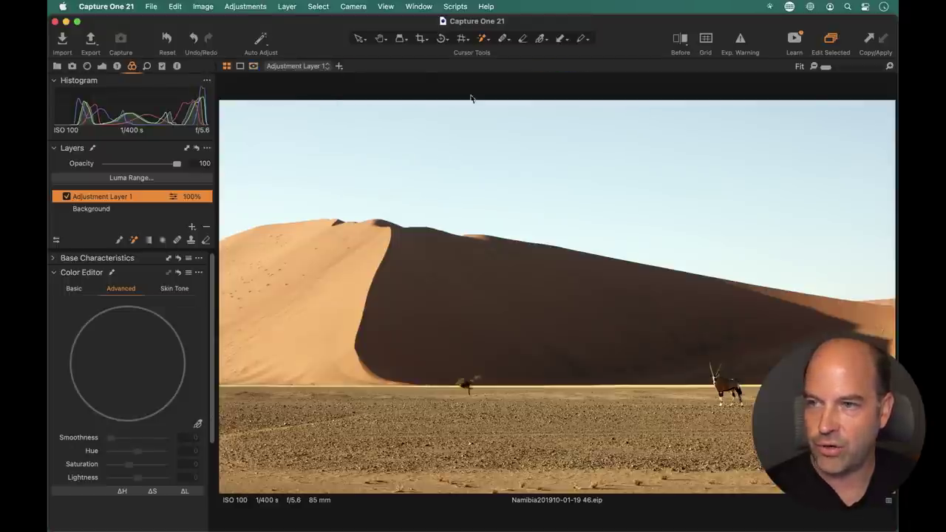
Step: Enlarge the Magic Brush and adjust its settings for masking the sky
{"action": "right_click", "coordinate": [629, 165]}
{"action": "left_click_drag", "start_coordinate": [629, 168], "coordinate": [640, 168]}
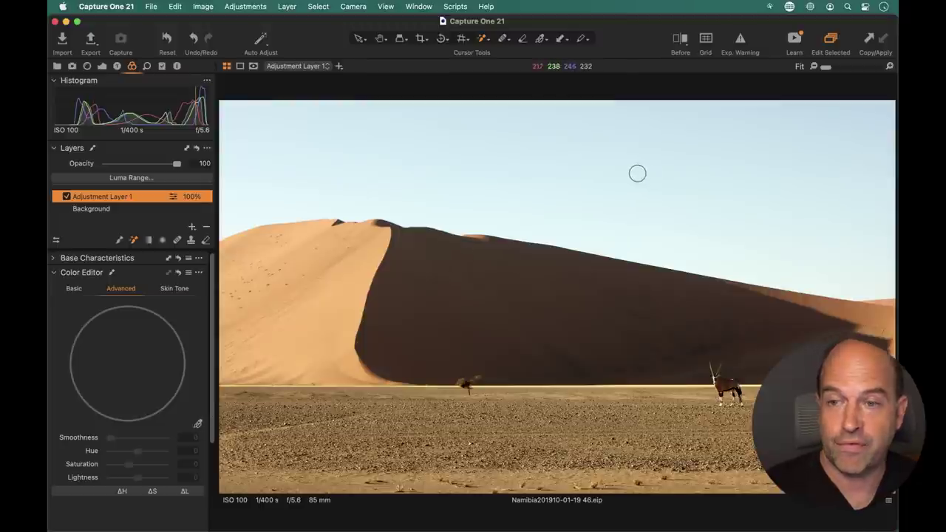
{"action": "right_click", "coordinate": [638, 251]}
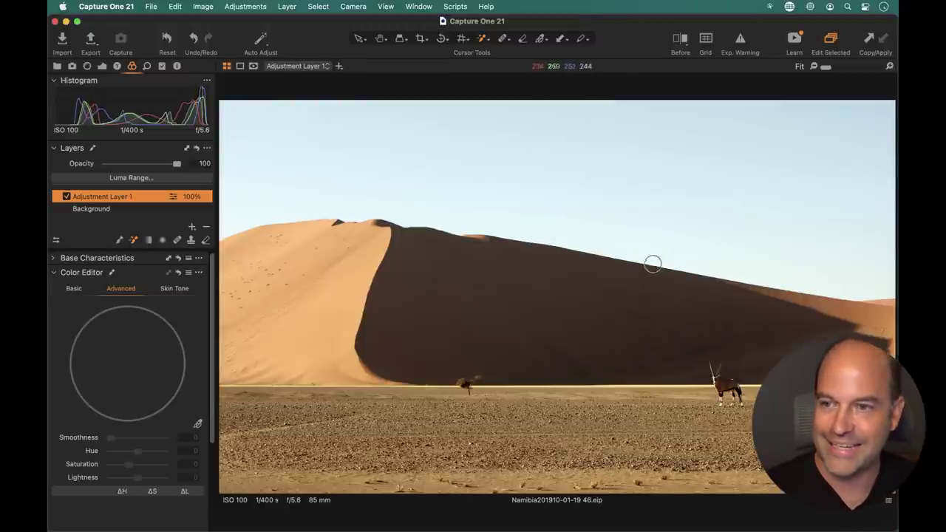
{"action": "right_click", "coordinate": [634, 193]}
{"action": "mouse_move", "coordinate": [610, 233]}
{"action": "left_mouse_down"}
{"action": "mouse_move", "coordinate": [597, 231]}
{"action": "mouse_move", "coordinate": [617, 231]}
{"action": "left_mouse_up"}
{"action": "right_click", "coordinate": [619, 154]}
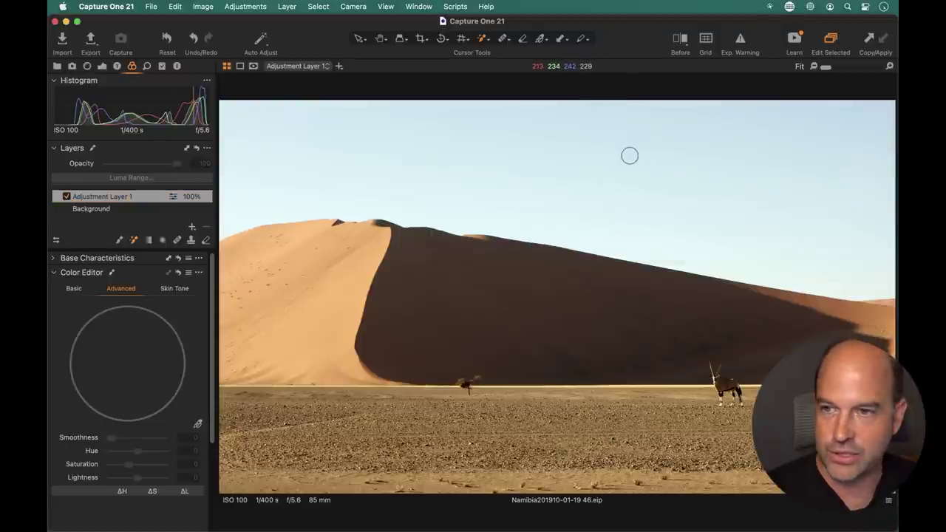
Step: Mask the whole sky with the Magic Brush, including the area above the dune's far slope, and hide the mask overlay
{"action": "left_click_drag", "start_coordinate": [634, 155], "coordinate": [574, 192]}
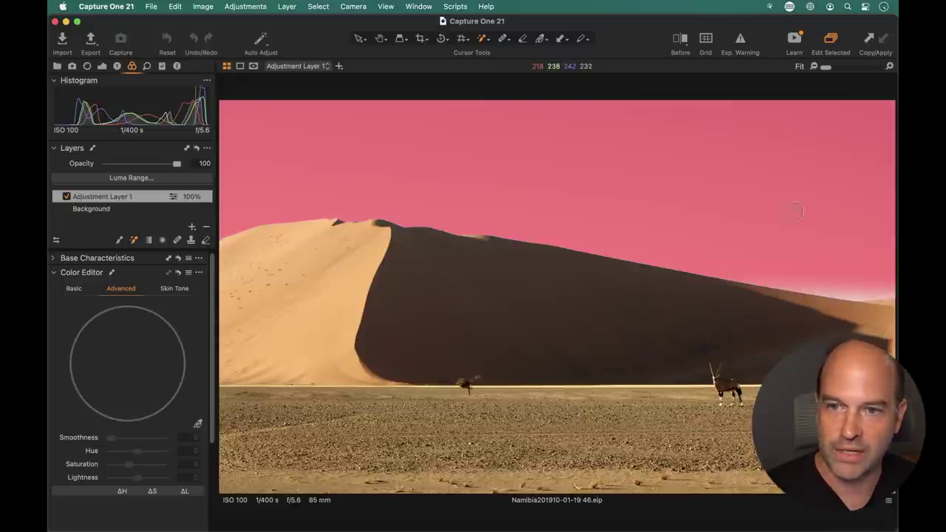
{"action": "left_click_drag", "start_coordinate": [851, 274], "coordinate": [848, 287]}
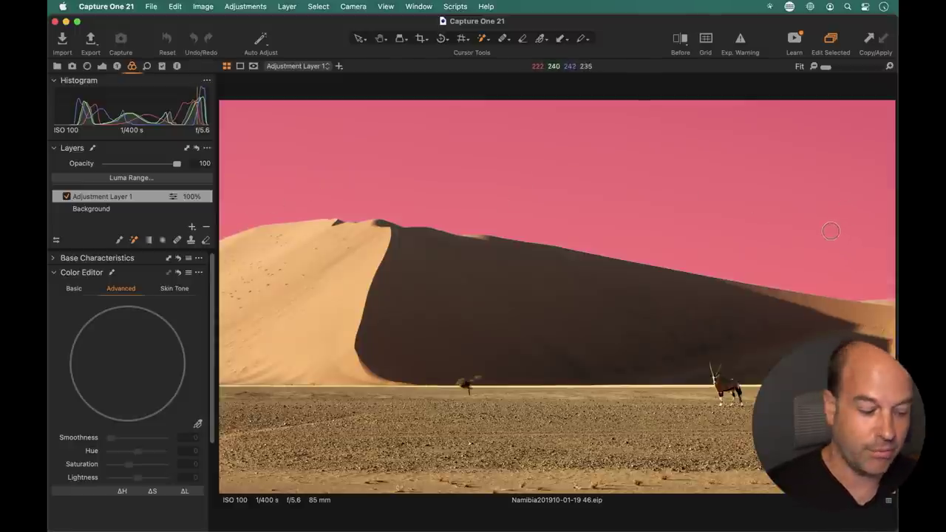
{"action": "key", "text": "m"}
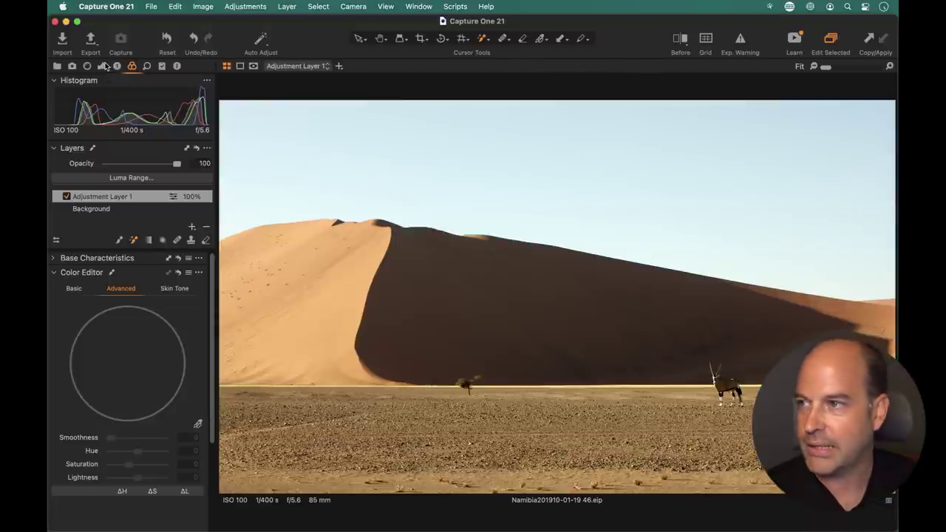
Step: Set Exposure to -0.51 and Saturation to 19 on the sky adjustment layer
{"action": "left_click", "coordinate": [102, 66]}
{"action": "scroll", "coordinate": [130, 415], "scroll_direction": "up", "scroll_amount": 5}
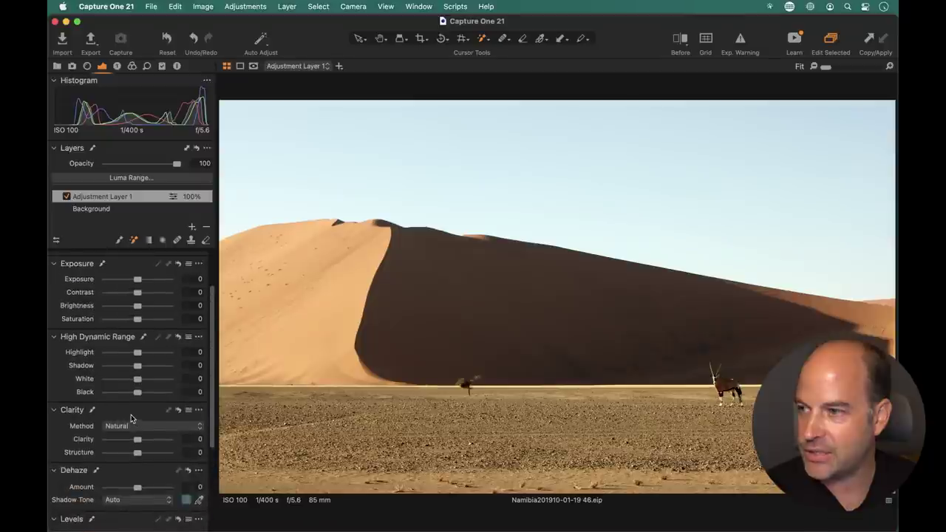
{"action": "left_click_drag", "start_coordinate": [140, 337], "coordinate": [131, 338]}
{"action": "left_click_drag", "start_coordinate": [136, 377], "coordinate": [143, 377]}
{"action": "left_click_drag", "start_coordinate": [131, 336], "coordinate": [133, 335]}
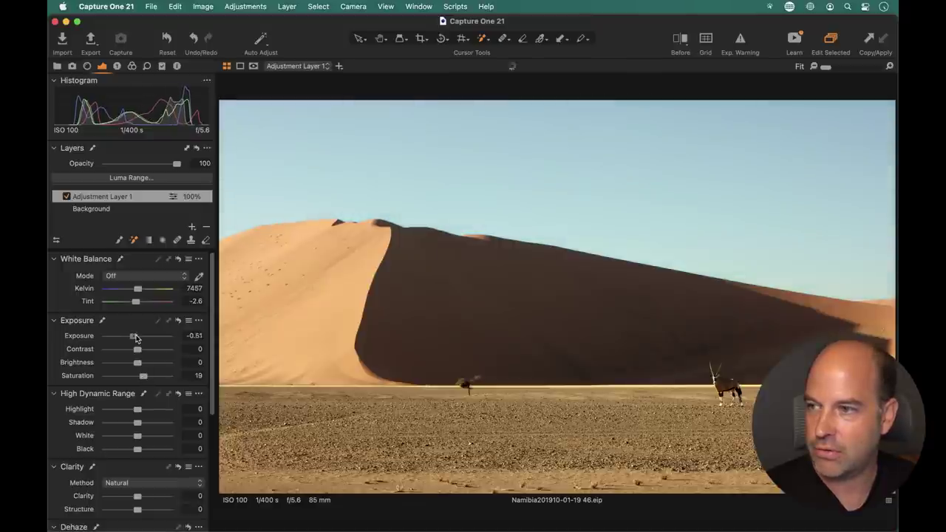
Step: Pick the sky's blue in the advanced Color Editor and set its Hue to 5.8 and Saturation to 76
{"action": "left_click", "coordinate": [132, 67]}
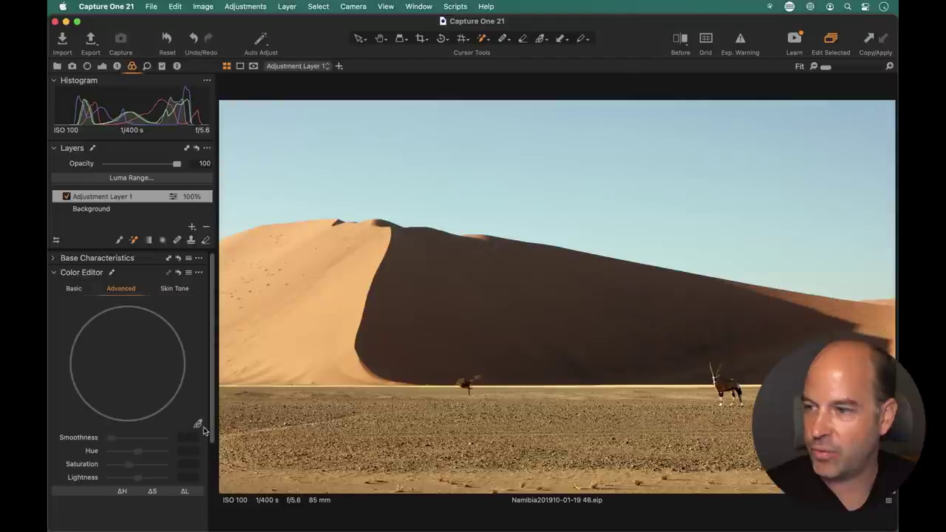
{"action": "left_click", "coordinate": [485, 297]}
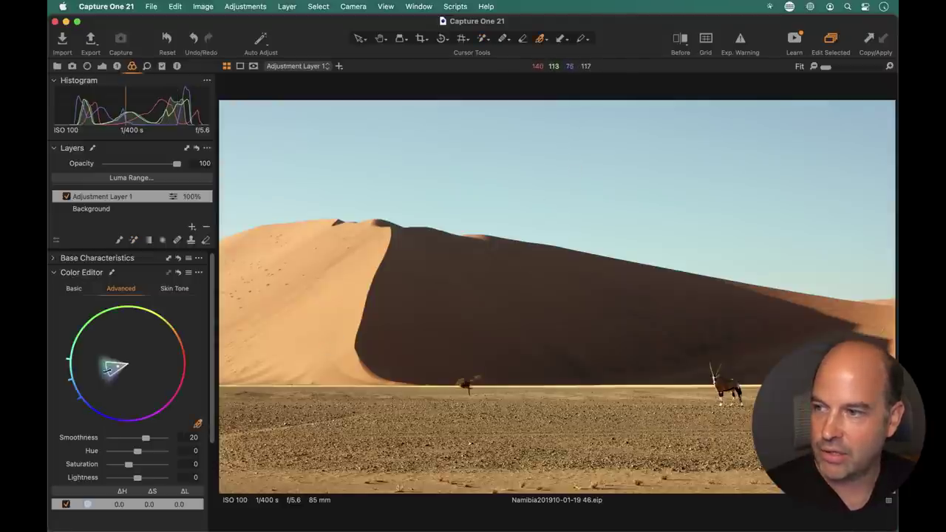
{"action": "left_click_drag", "start_coordinate": [138, 469], "coordinate": [90, 455]}
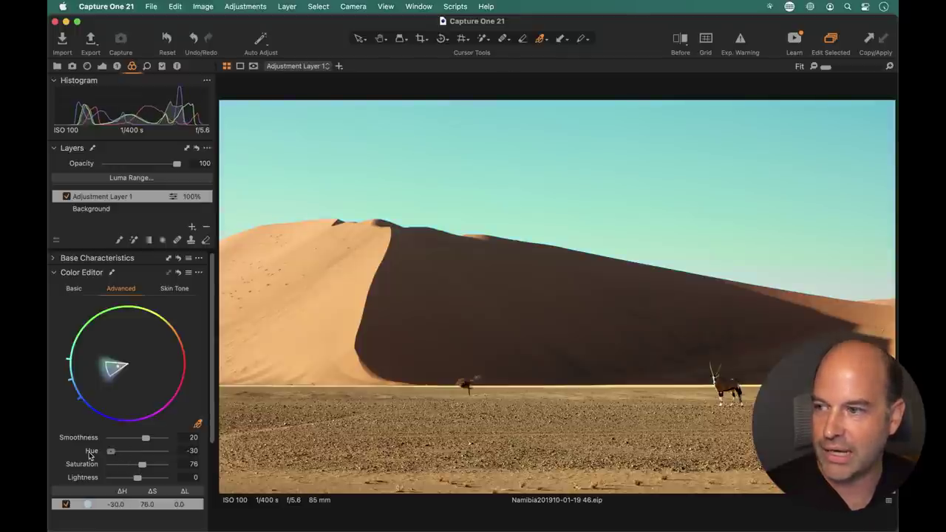
{"action": "left_click_drag", "start_coordinate": [109, 456], "coordinate": [143, 453]}
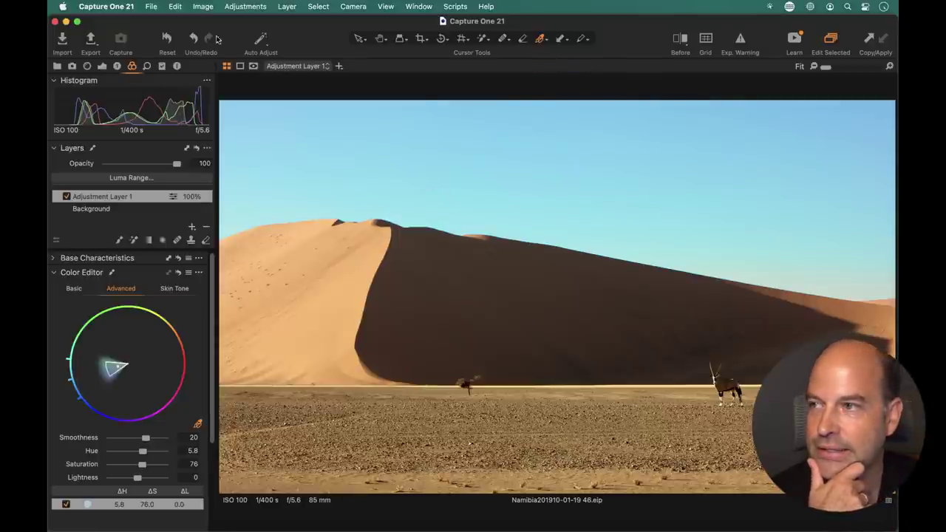
{"action": "left_click", "coordinate": [54, 273]}
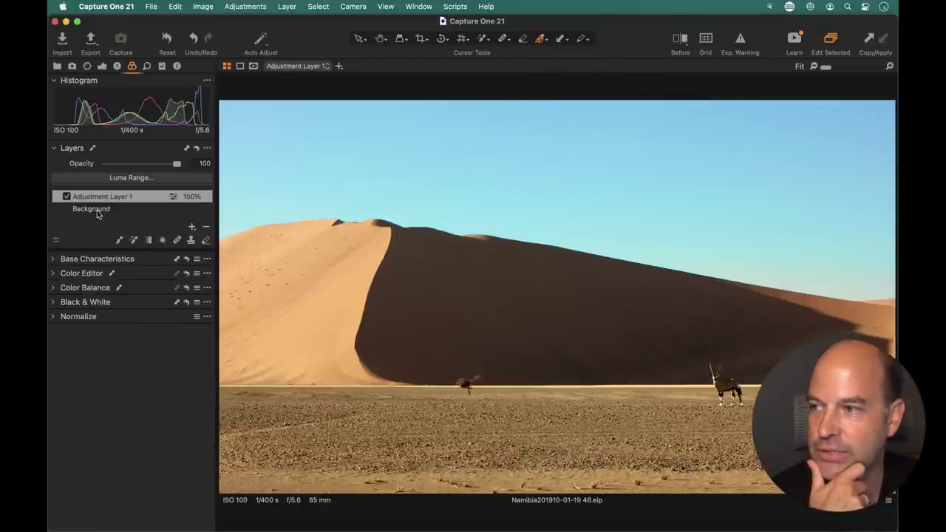
Step: Darken the shadowed face of the dune with the built-in Burn (darken) style brush
{"action": "left_click", "coordinate": [117, 66]}
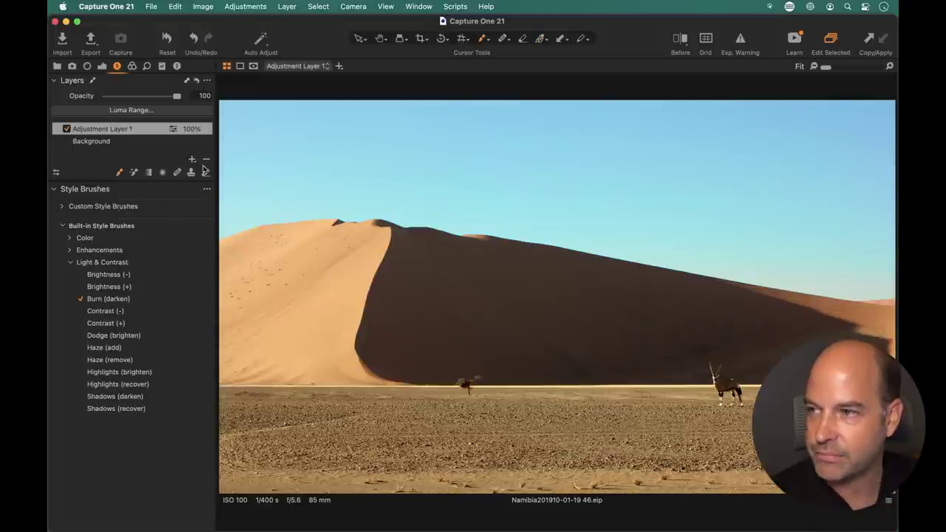
{"action": "mouse_move", "coordinate": [456, 268]}
{"action": "left_mouse_down"}
{"action": "mouse_move", "coordinate": [547, 285]}
{"action": "mouse_move", "coordinate": [414, 262]}
{"action": "mouse_move", "coordinate": [646, 302]}
{"action": "mouse_move", "coordinate": [408, 291]}
{"action": "mouse_move", "coordinate": [565, 313]}
{"action": "mouse_move", "coordinate": [431, 313]}
{"action": "mouse_move", "coordinate": [378, 330]}
{"action": "mouse_move", "coordinate": [532, 350]}
{"action": "mouse_move", "coordinate": [720, 320]}
{"action": "mouse_move", "coordinate": [811, 336]}
{"action": "left_mouse_up"}
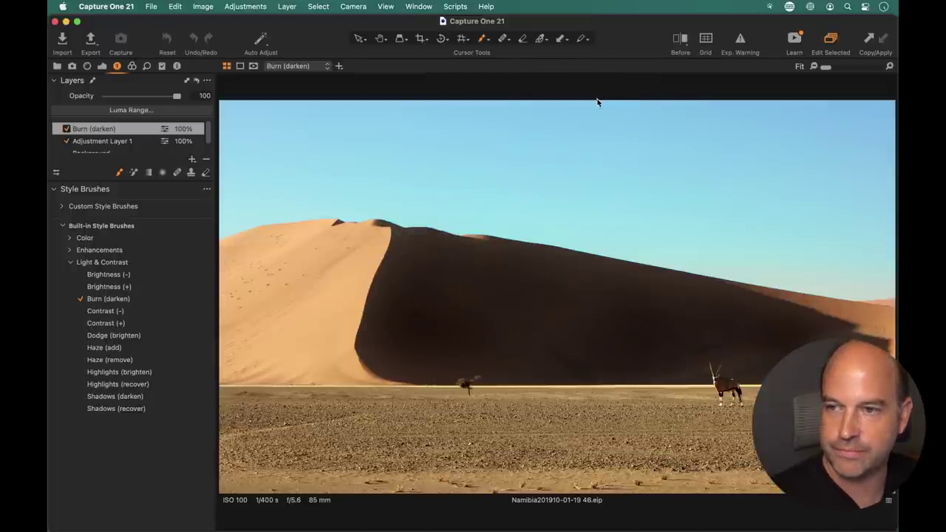
Step: Compare the dune photo before and after editing by sweeping the split view across it, and leave the comparison
{"action": "left_click", "coordinate": [680, 38]}
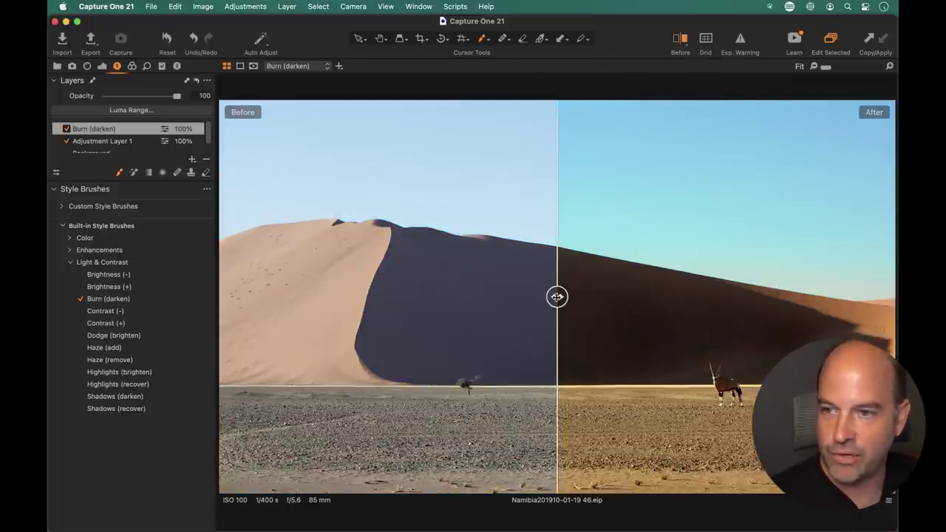
{"action": "left_click_drag", "start_coordinate": [557, 298], "coordinate": [891, 303]}
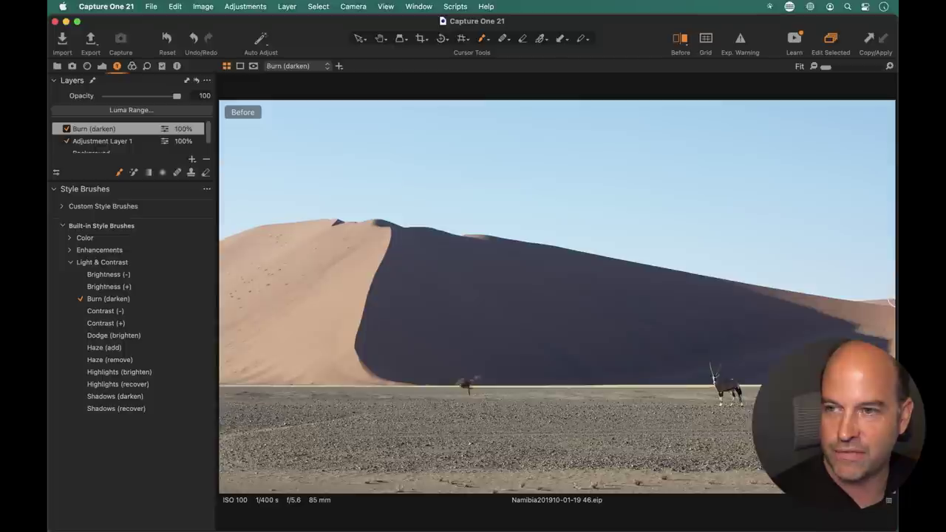
{"action": "mouse_move", "coordinate": [891, 303]}
{"action": "left_mouse_down"}
{"action": "mouse_move", "coordinate": [228, 296]}
{"action": "mouse_move", "coordinate": [749, 297]}
{"action": "mouse_move", "coordinate": [127, 316]}
{"action": "mouse_move", "coordinate": [589, 298]}
{"action": "mouse_move", "coordinate": [574, 298]}
{"action": "left_mouse_up"}
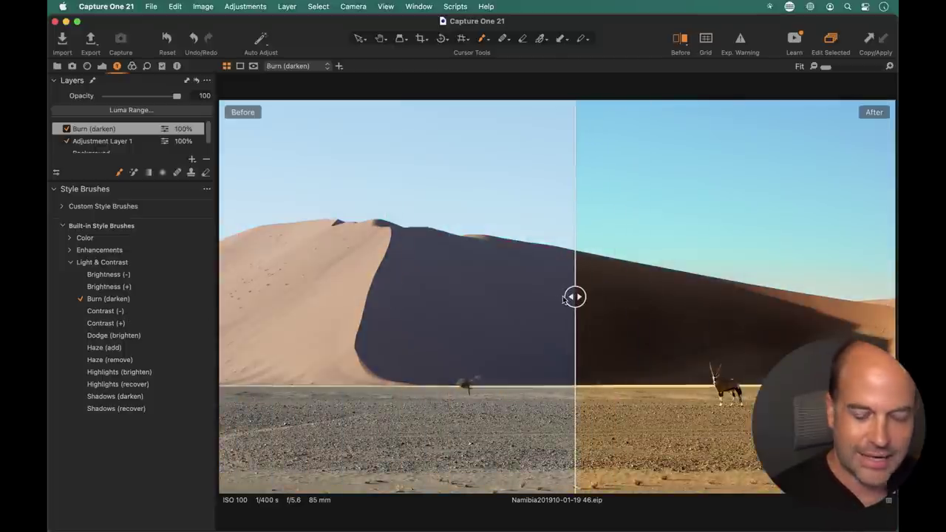
{"action": "key", "text": "y"}
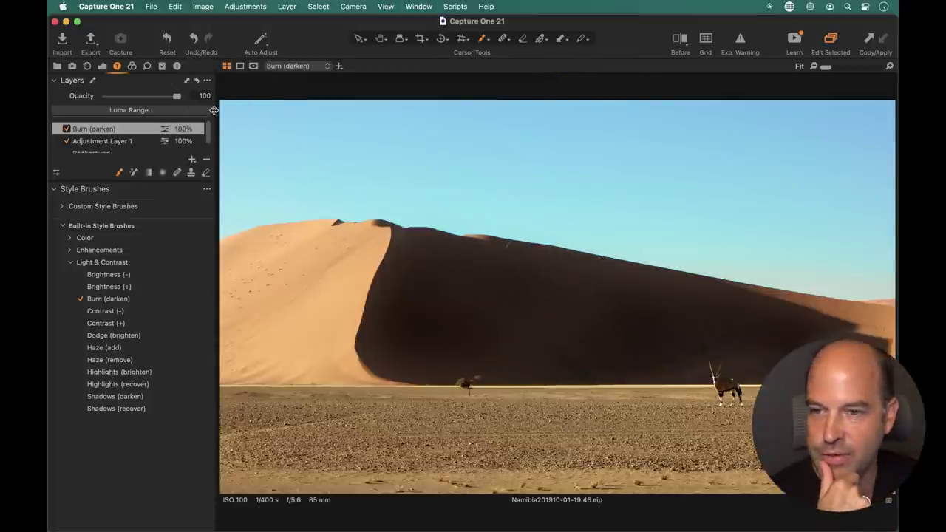
Step: Examine the photo's metadata, including the camera, lens and exposure details
{"action": "left_click", "coordinate": [176, 67]}
{"action": "scroll", "coordinate": [180, 228], "scroll_direction": "down", "scroll_amount": 5}
{"action": "scroll", "coordinate": [170, 178], "scroll_direction": "up", "scroll_amount": 5}
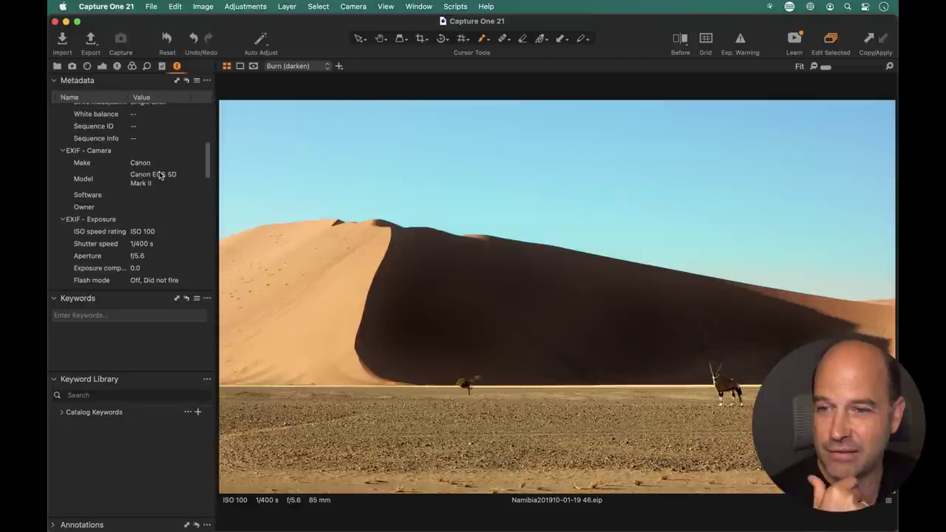
{"action": "scroll", "coordinate": [159, 174], "scroll_direction": "up", "scroll_amount": 5}
{"action": "scroll", "coordinate": [159, 174], "scroll_direction": "up", "scroll_amount": 3}
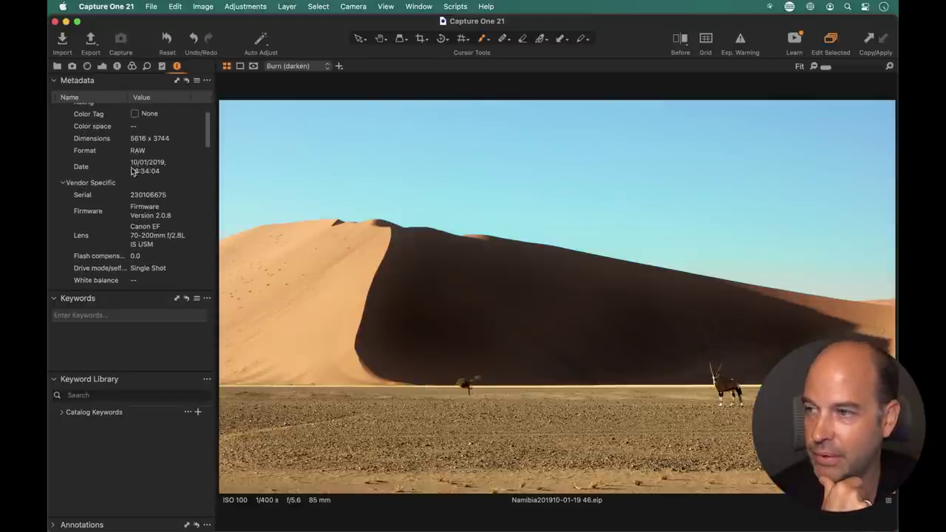
{"action": "scroll", "coordinate": [167, 189], "scroll_direction": "down", "scroll_amount": 3}
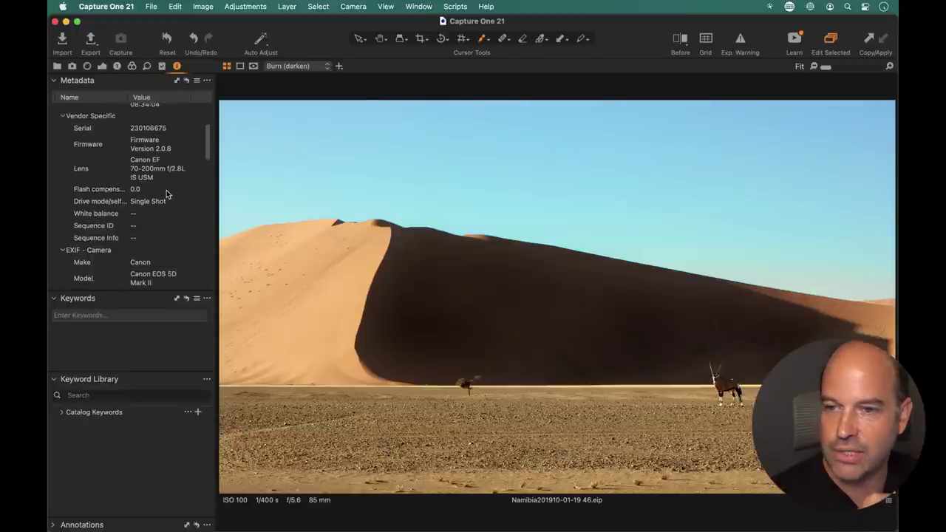
Step: Add a new filled adjustment layer and display its mask in grayscale
{"action": "left_click", "coordinate": [102, 65]}
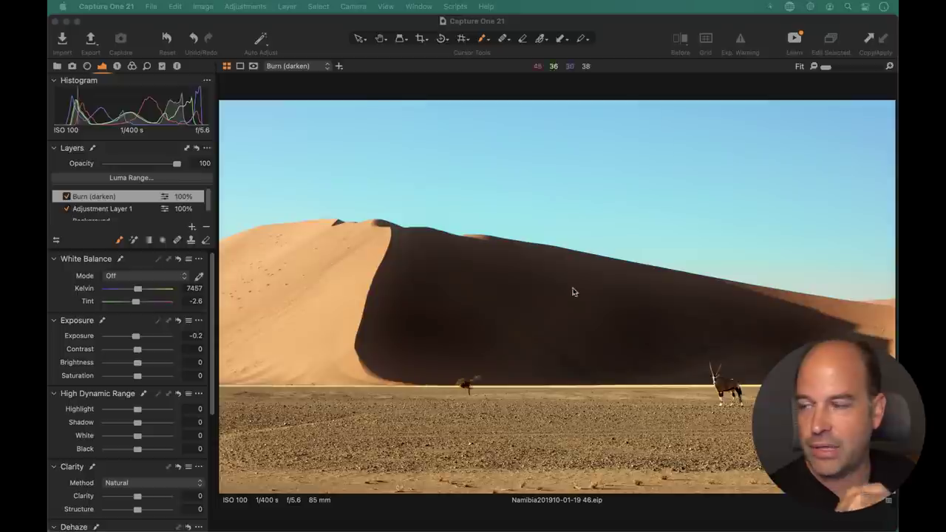
{"action": "left_click", "coordinate": [191, 228]}
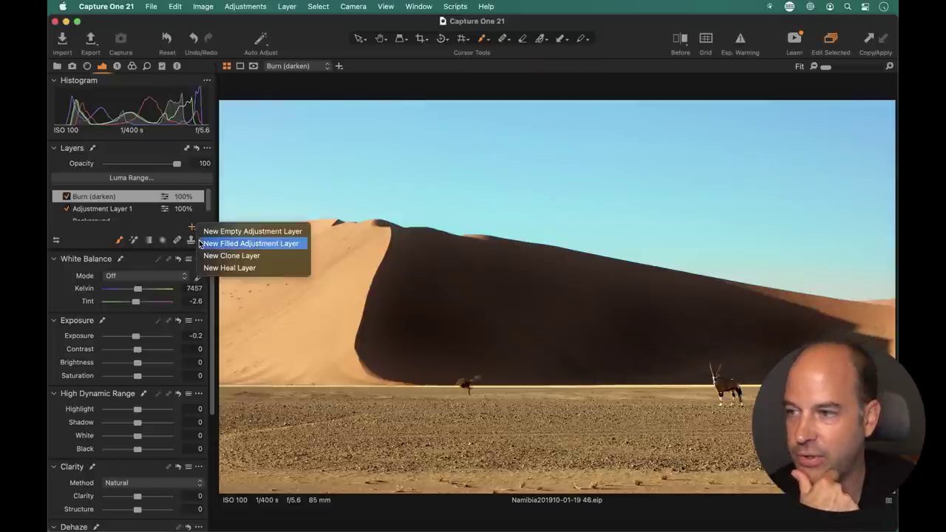
{"action": "left_click", "coordinate": [201, 243]}
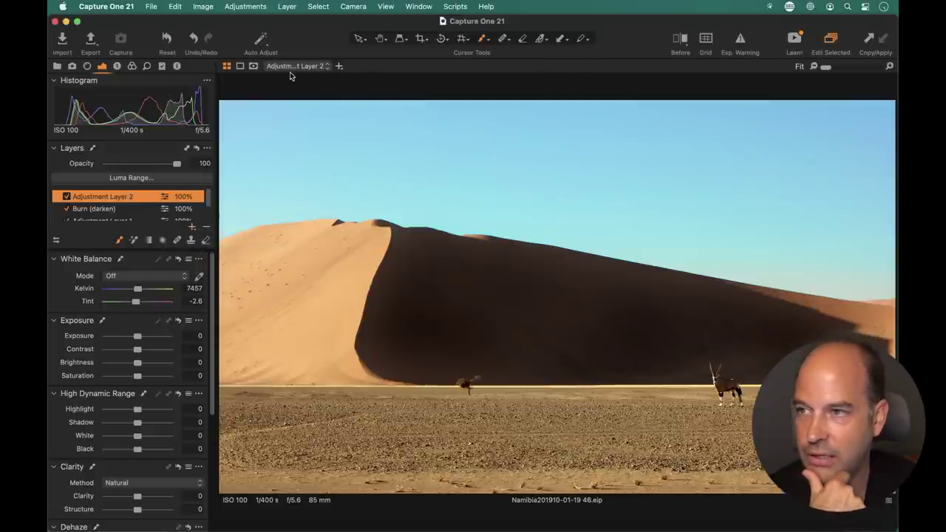
{"action": "left_click", "coordinate": [254, 67]}
{"action": "left_click", "coordinate": [263, 98]}
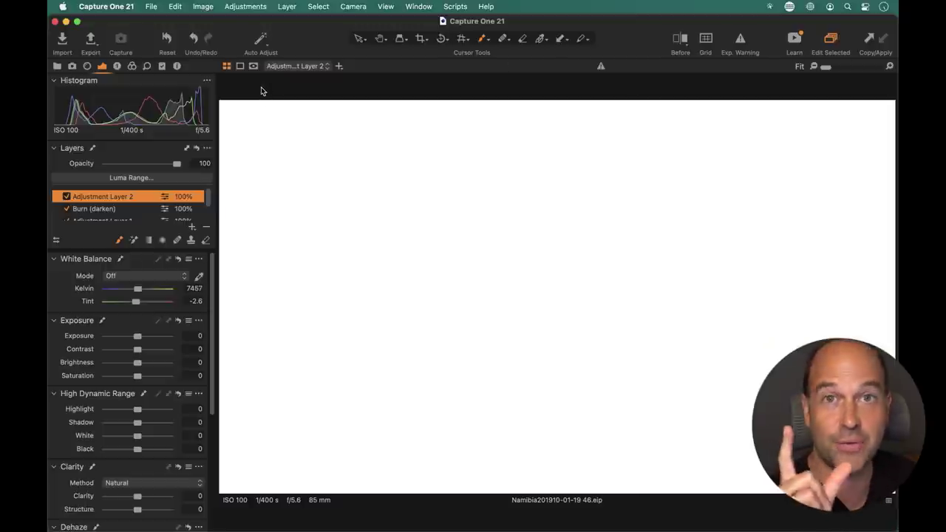
Step: Try limiting the filled layer's mask to a luma range of 184 to 255, and discard the layer
{"action": "left_click", "coordinate": [96, 179]}
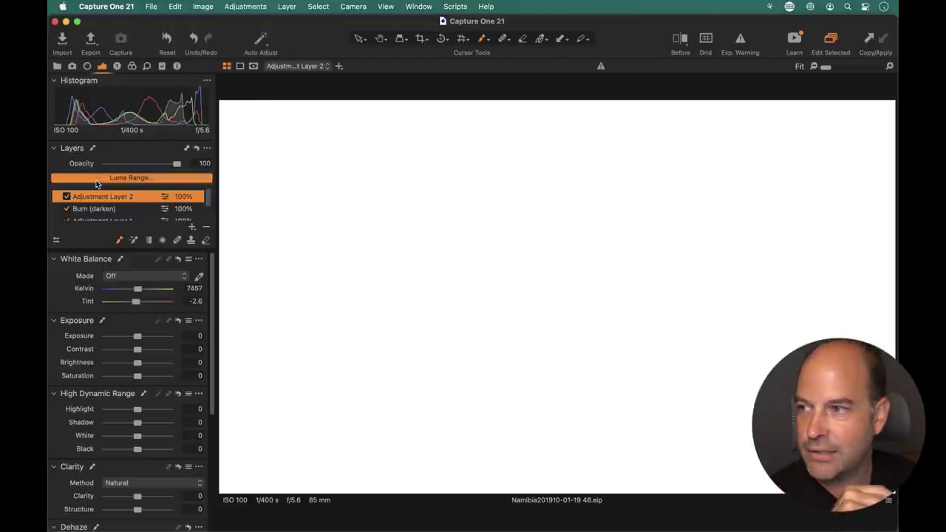
{"action": "left_click_drag", "start_coordinate": [625, 158], "coordinate": [600, 184]}
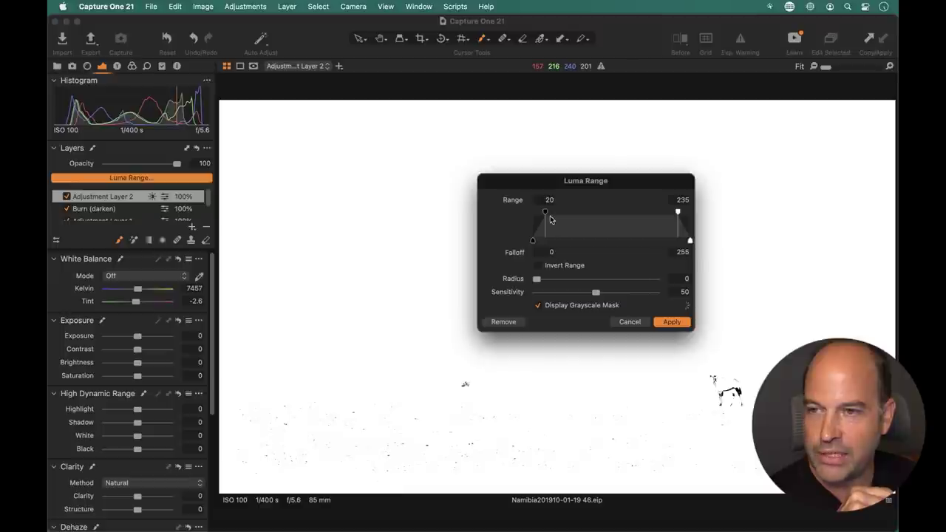
{"action": "left_click_drag", "start_coordinate": [545, 215], "coordinate": [641, 211]}
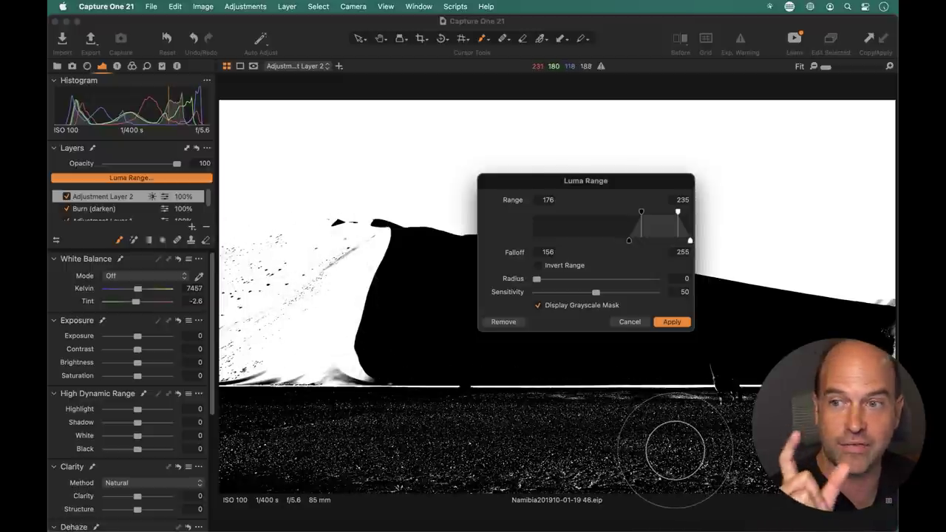
{"action": "mouse_move", "coordinate": [644, 217]}
{"action": "left_mouse_down"}
{"action": "mouse_move", "coordinate": [697, 217]}
{"action": "mouse_move", "coordinate": [646, 213]}
{"action": "left_mouse_up"}
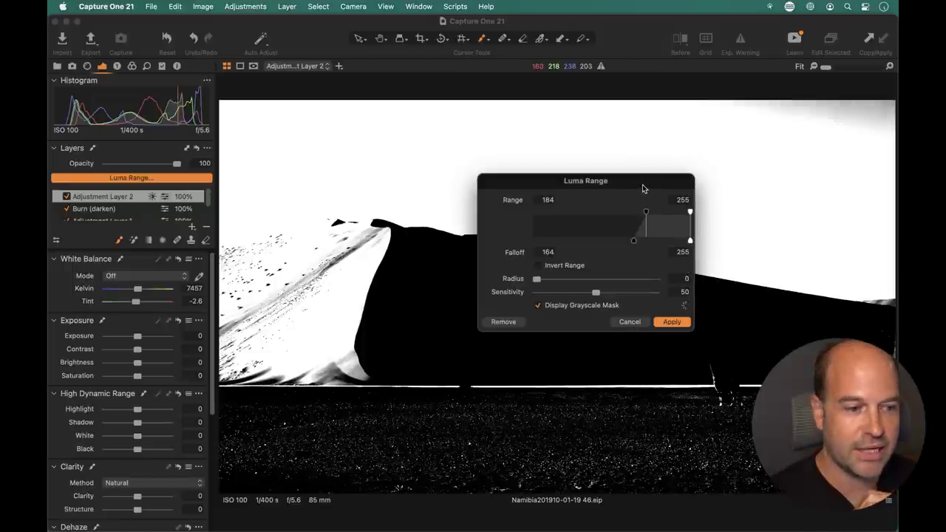
{"action": "left_click", "coordinate": [629, 322]}
{"action": "left_click", "coordinate": [206, 227]}
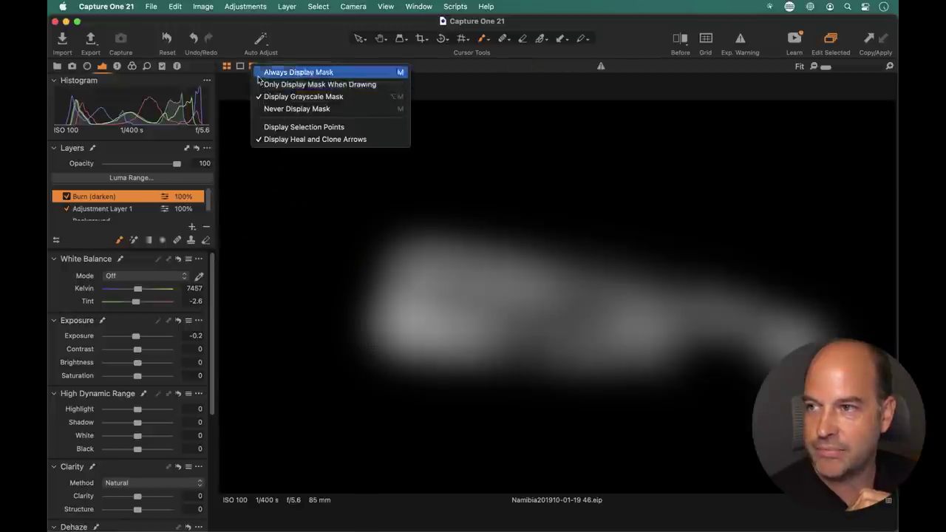
Step: Display the Burn (darken) layer's mask as a colour overlay, and hide it again
{"action": "left_click", "coordinate": [258, 73]}
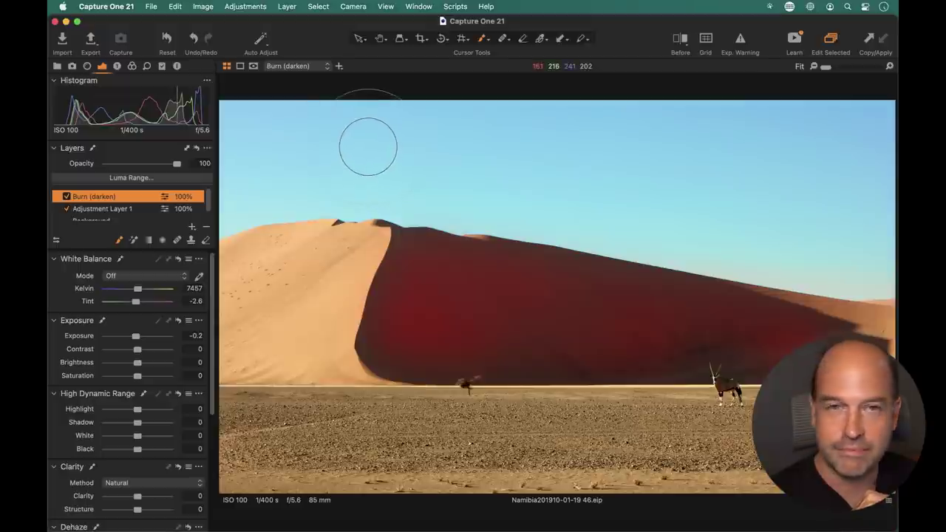
{"action": "key", "text": "m"}
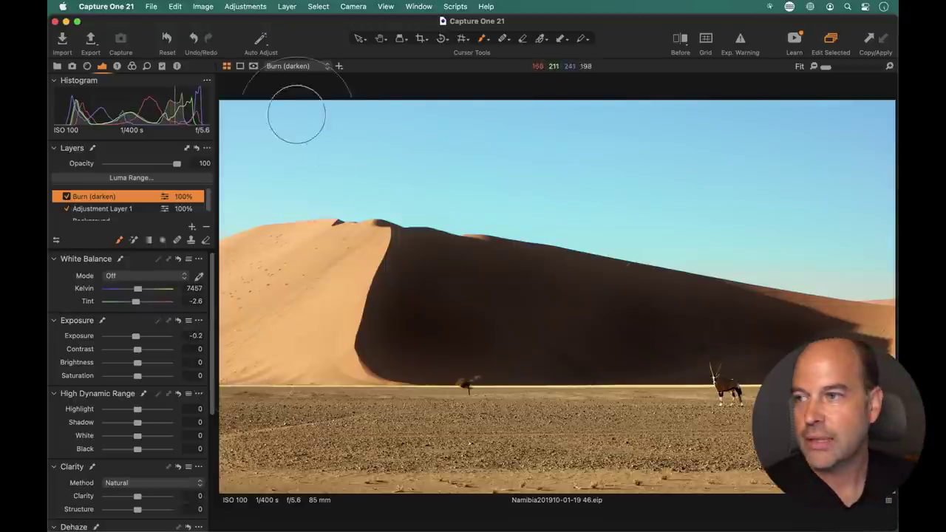
{"action": "key", "text": "h"}
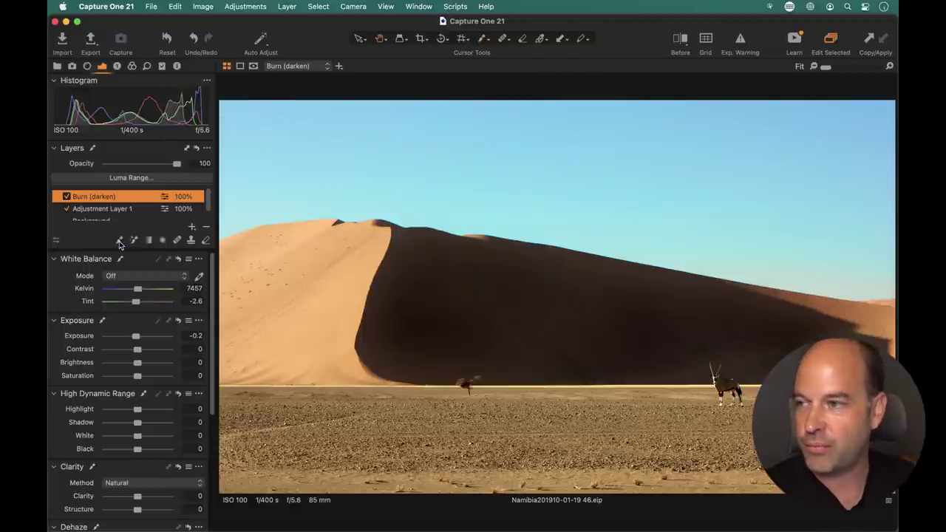
Step: Toggle Auto Mask in the brush settings and try brushing along the dune's ridge on the Burn (darken) layer
{"action": "left_click", "coordinate": [608, 200]}
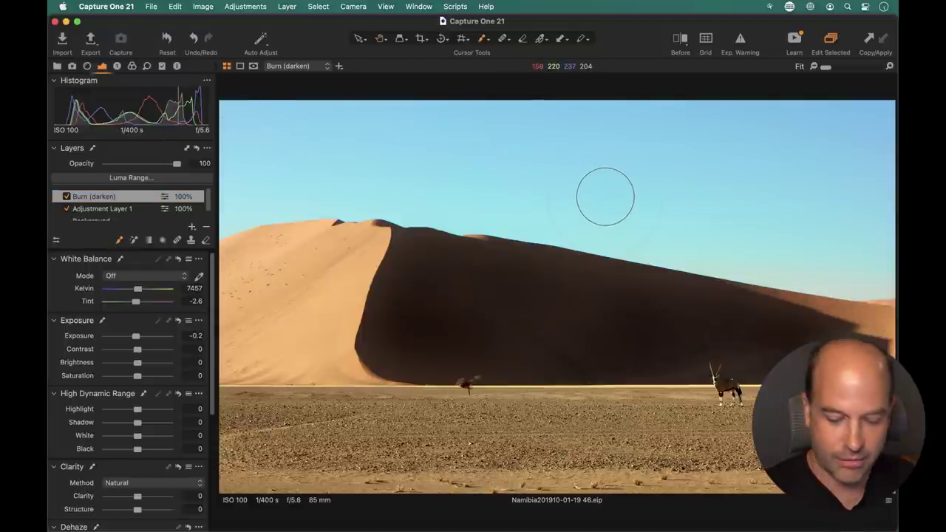
{"action": "right_click", "coordinate": [585, 195]}
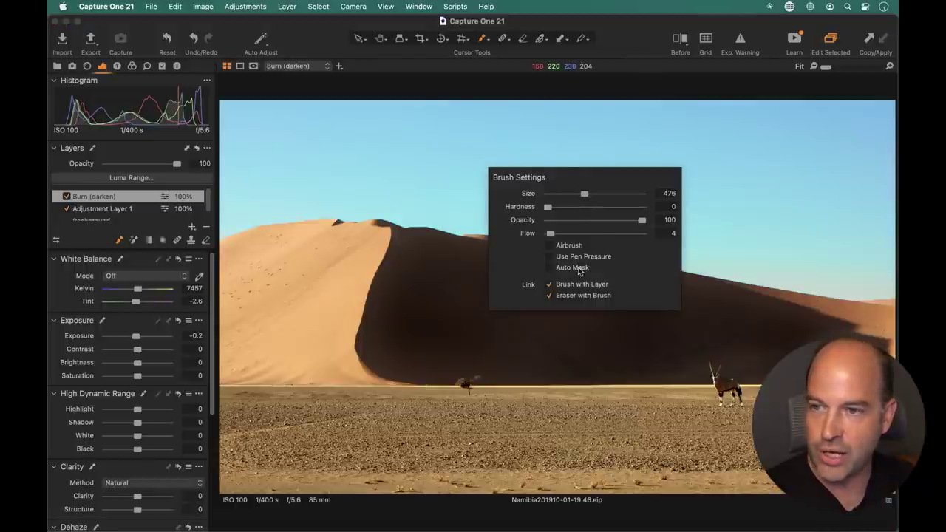
{"action": "left_click", "coordinate": [550, 267]}
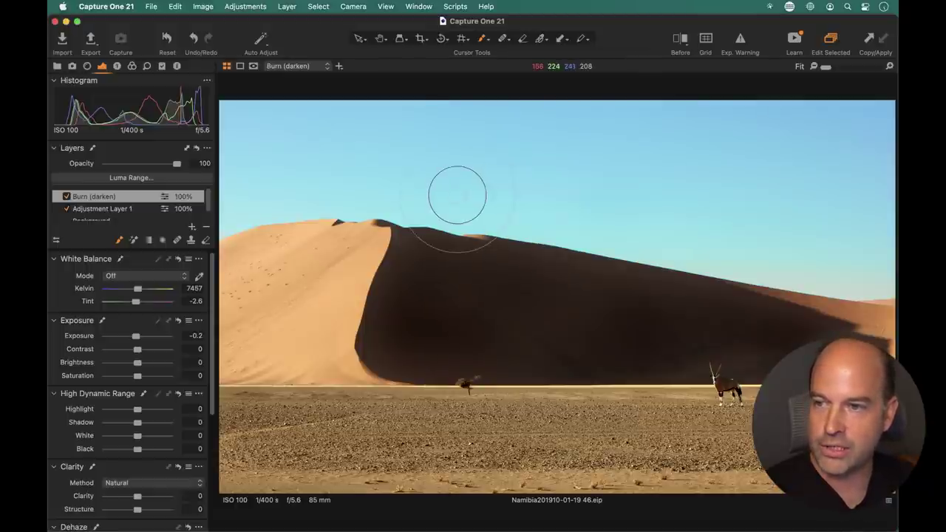
{"action": "mouse_move", "coordinate": [454, 215]}
{"action": "left_mouse_down"}
{"action": "mouse_move", "coordinate": [480, 211]}
{"action": "mouse_move", "coordinate": [628, 244]}
{"action": "left_mouse_up"}
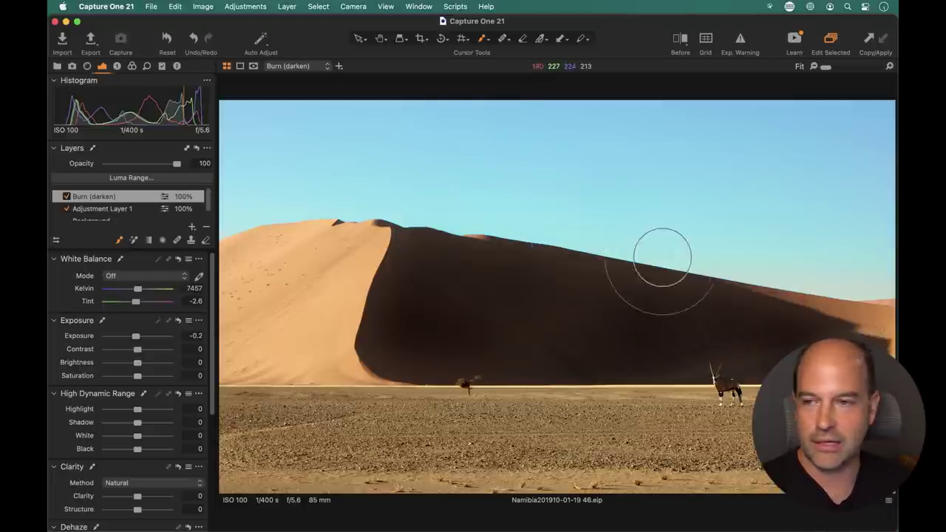
{"action": "right_click", "coordinate": [661, 258]}
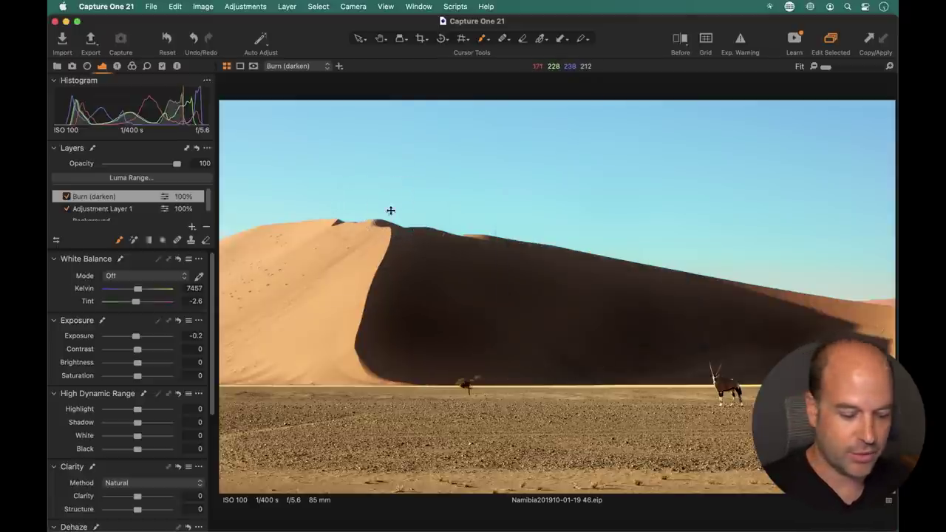
Step: Show the image browser and clone the variant of the edited Namibia dune photo
{"action": "key", "text": "super+b"}
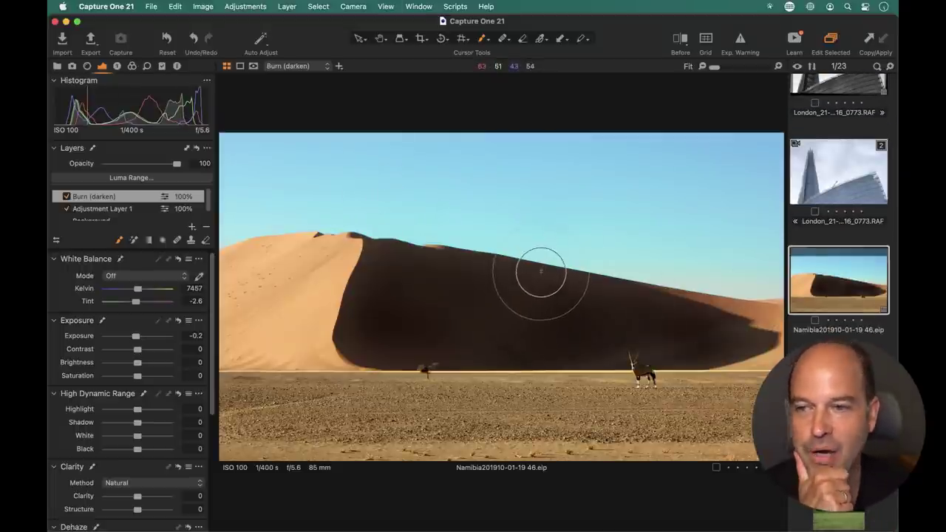
{"action": "key", "text": "t"}
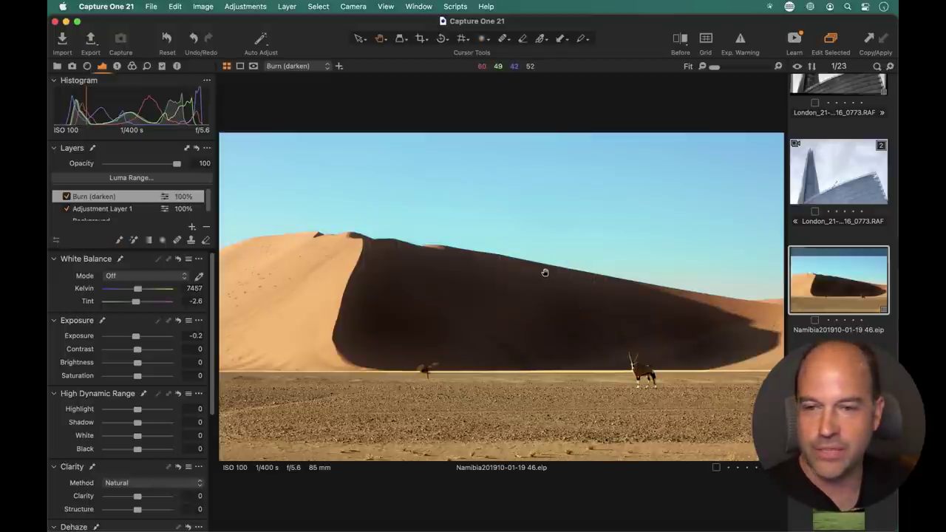
{"action": "key", "text": "h"}
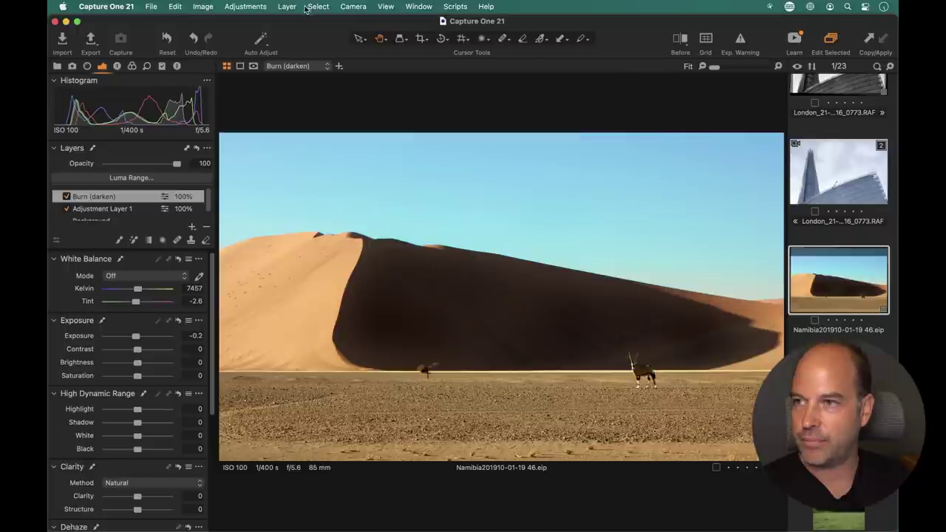
{"action": "left_click", "coordinate": [208, 6]}
{"action": "left_click", "coordinate": [218, 84]}
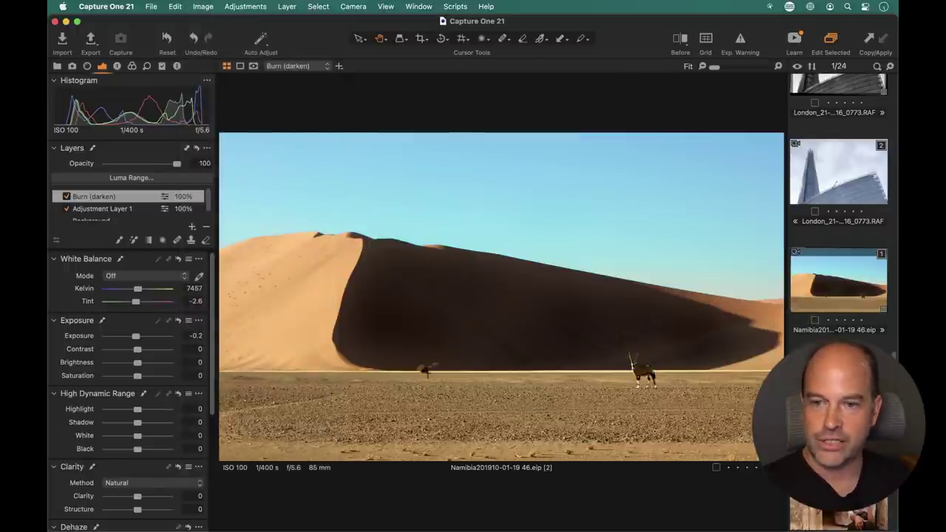
Step: Open the export settings for the Namibia dune variant, create a recipe named "Touchnote Pcard", and disable the Instagram recipe
{"action": "left_click", "coordinate": [839, 519]}
{"action": "key", "text": "Up"}
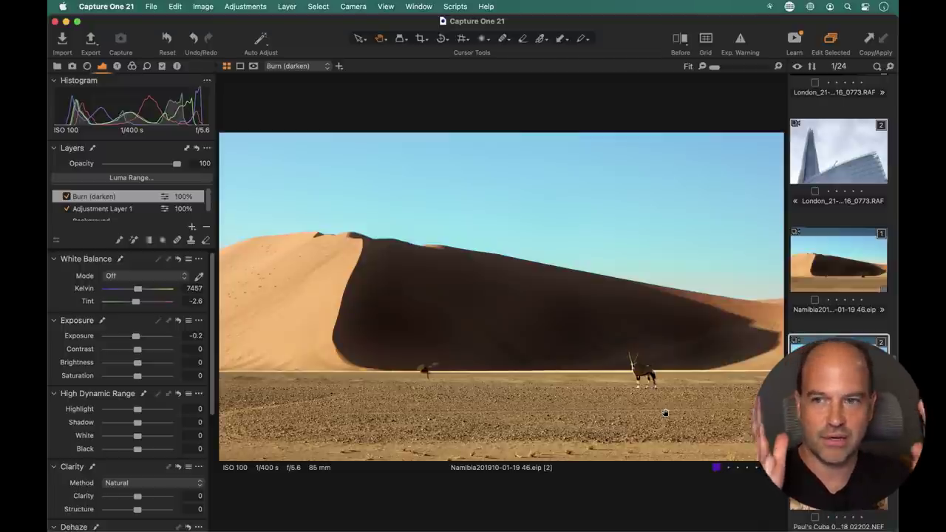
{"action": "left_click", "coordinate": [90, 40]}
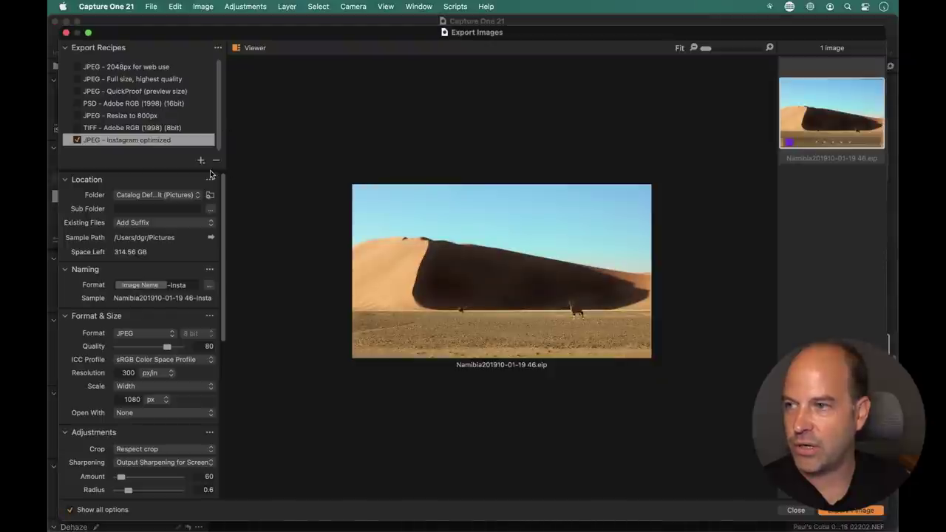
{"action": "left_click", "coordinate": [200, 161]}
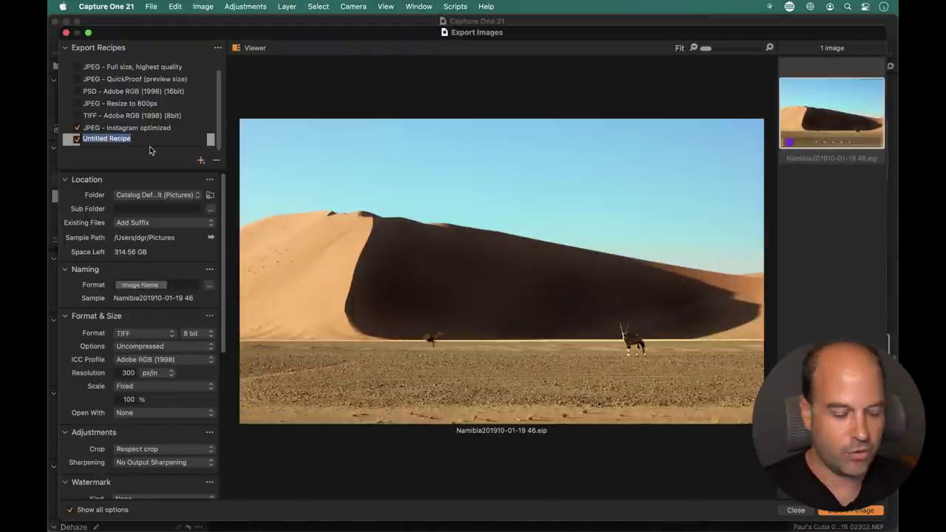
{"action": "type", "text": "Touch"}
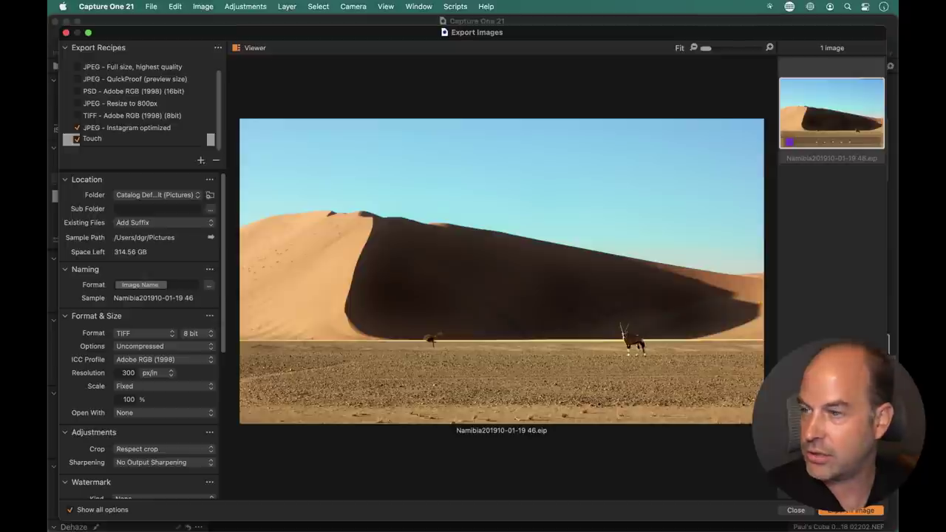
{"action": "type", "text": "note Pcard"}
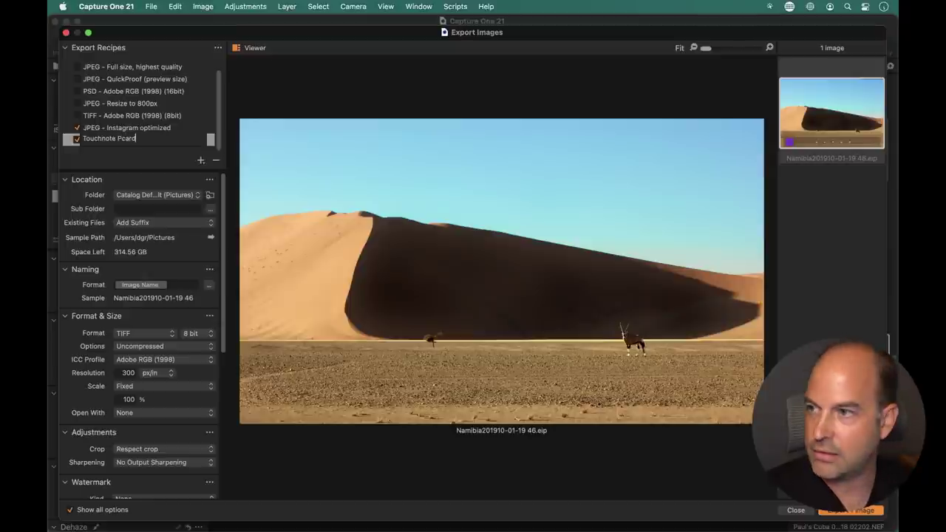
{"action": "key", "text": "Return"}
{"action": "left_click", "coordinate": [77, 128]}
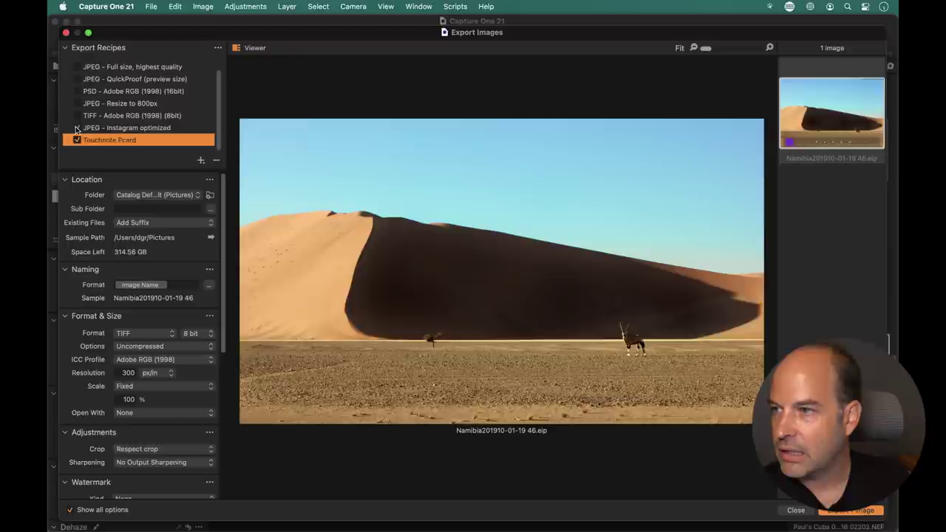
Step: Set the Touchnote Pcard recipe's output location to the Pictures folder
{"action": "left_click", "coordinate": [173, 196]}
{"action": "left_click", "coordinate": [179, 197]}
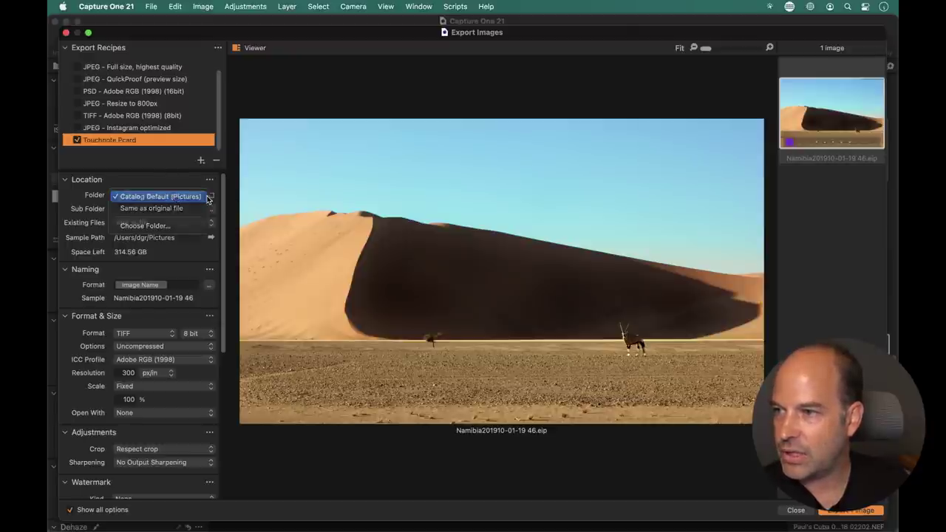
{"action": "left_click", "coordinate": [212, 196]}
{"action": "left_click", "coordinate": [180, 184]}
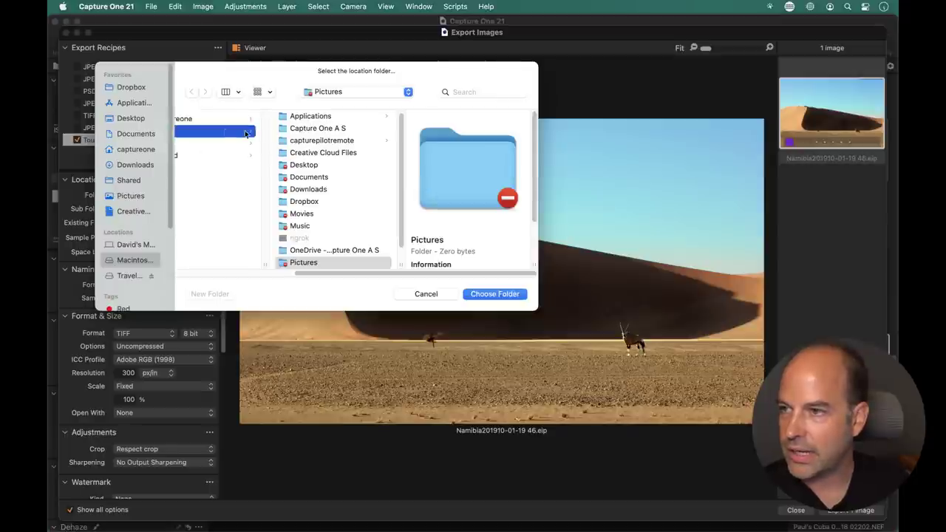
{"action": "left_click", "coordinate": [141, 196]}
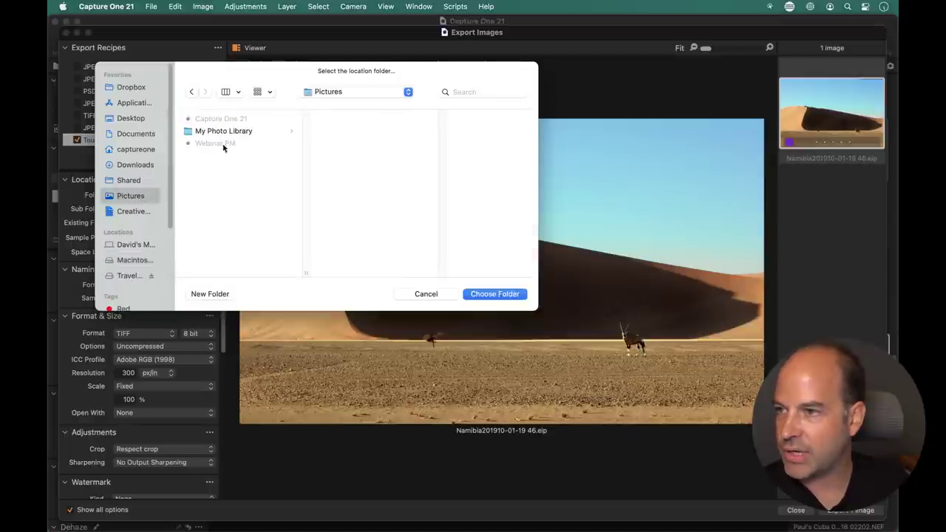
{"action": "left_click", "coordinate": [494, 293]}
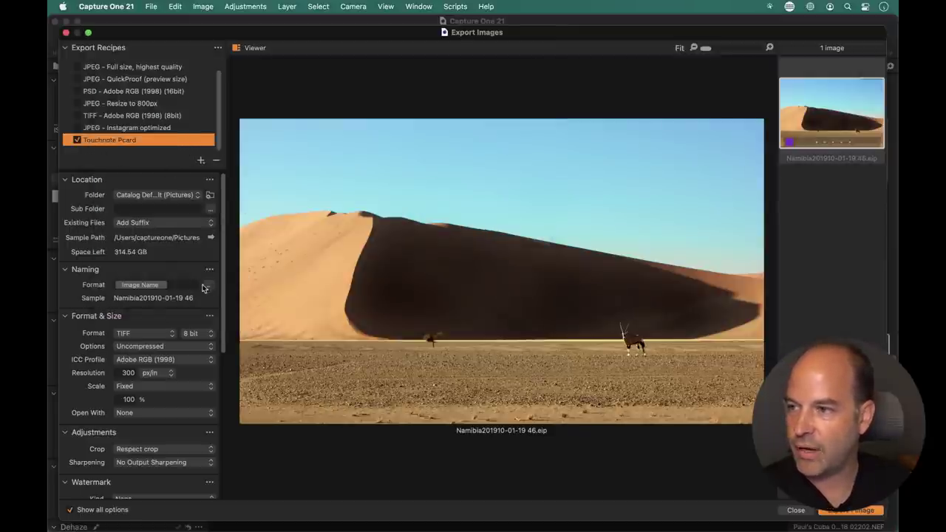
Step: Append "-TN" to the recipe's image name and set the output format to JPEG at quality 75
{"action": "left_click", "coordinate": [186, 285]}
{"action": "type", "text": "-TN"}
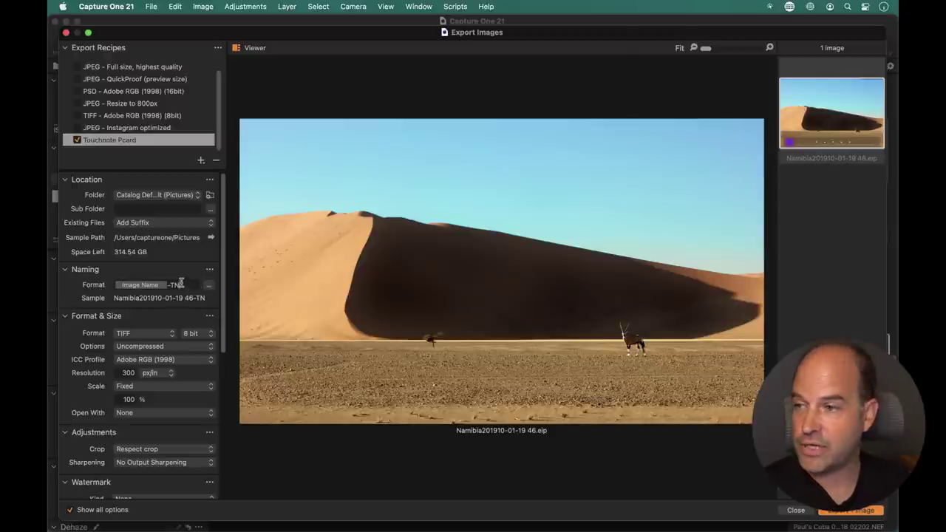
{"action": "left_click", "coordinate": [146, 333]}
{"action": "left_click", "coordinate": [138, 313]}
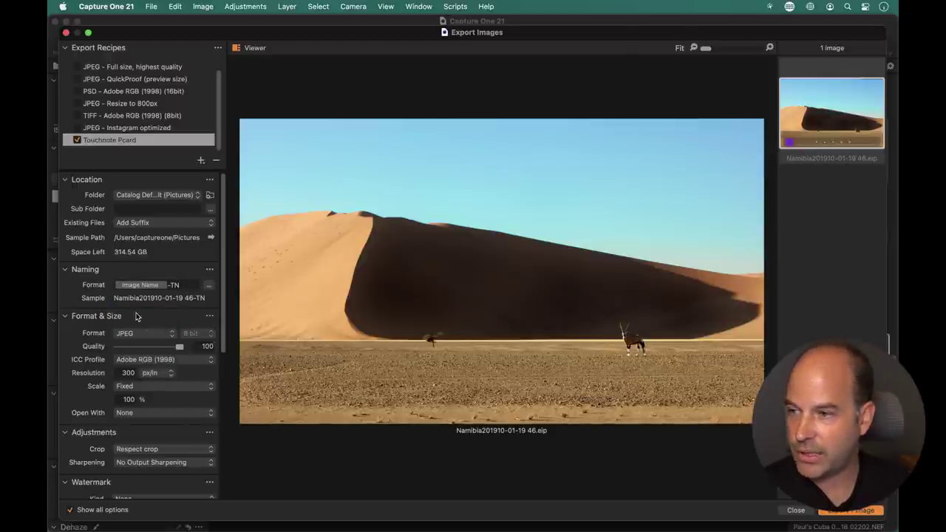
{"action": "left_click_drag", "start_coordinate": [177, 344], "coordinate": [162, 348]}
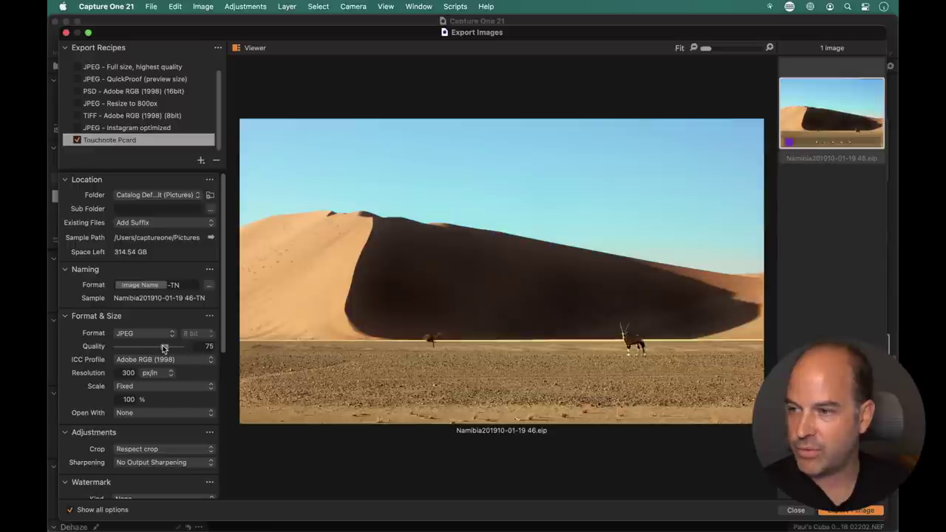
Step: Scale the Touchnote Pcard output by dimensions, using pixels, to 1819 x 1382 px
{"action": "left_click", "coordinate": [145, 387]}
{"action": "left_click", "coordinate": [157, 424]}
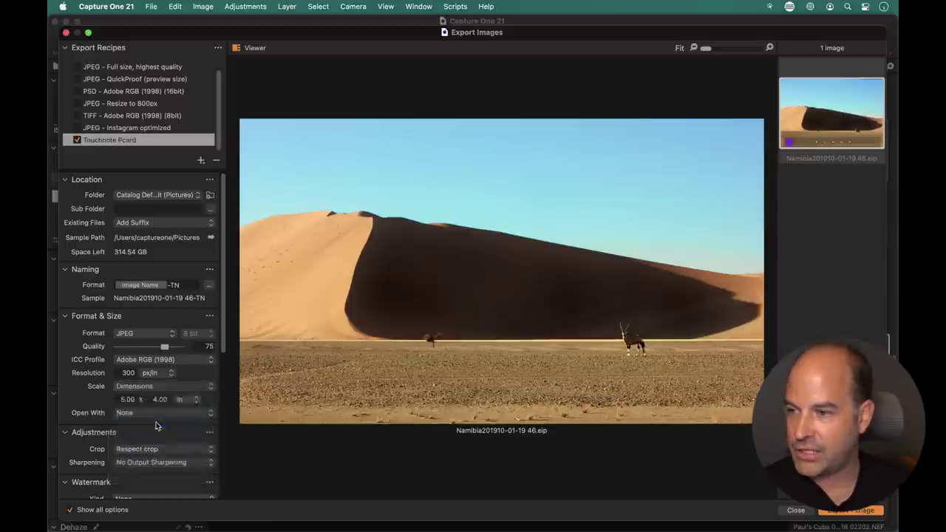
{"action": "left_click", "coordinate": [183, 400]}
{"action": "left_click", "coordinate": [189, 392]}
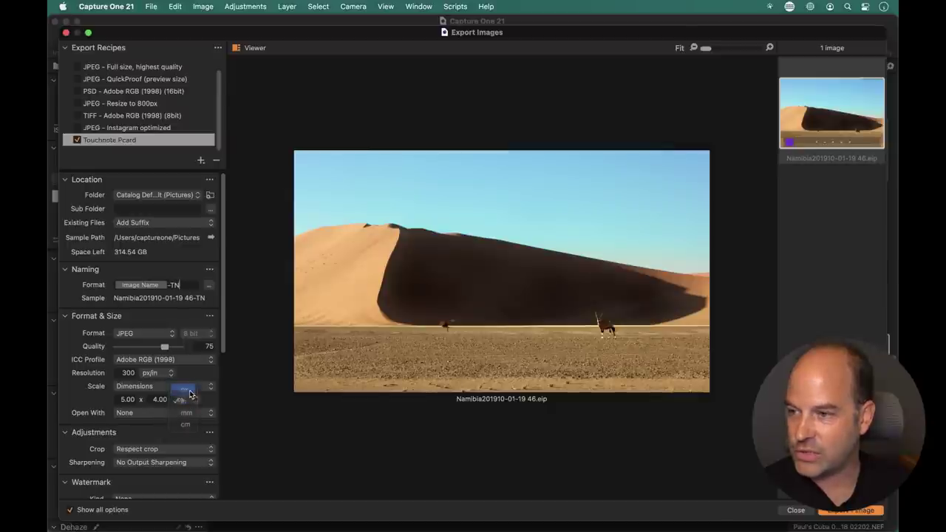
{"action": "key", "text": "super+a"}
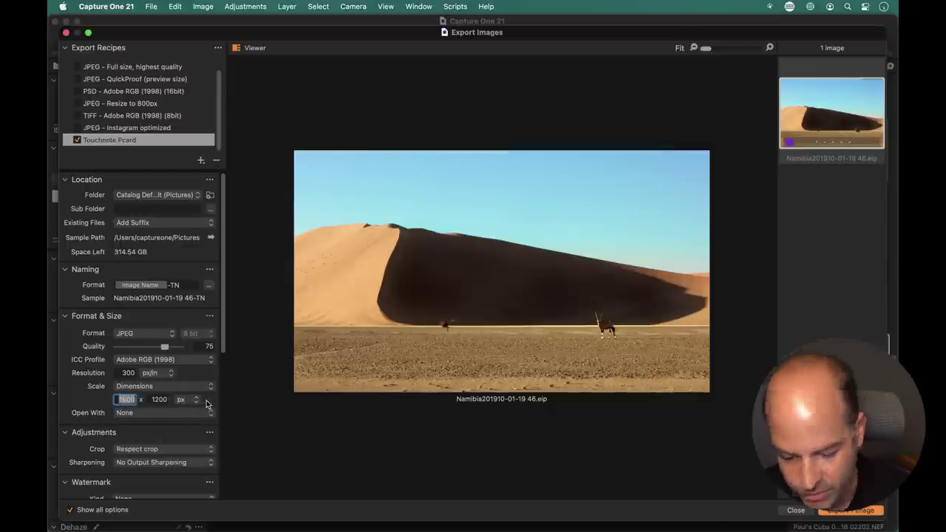
{"action": "type", "text": "1819"}
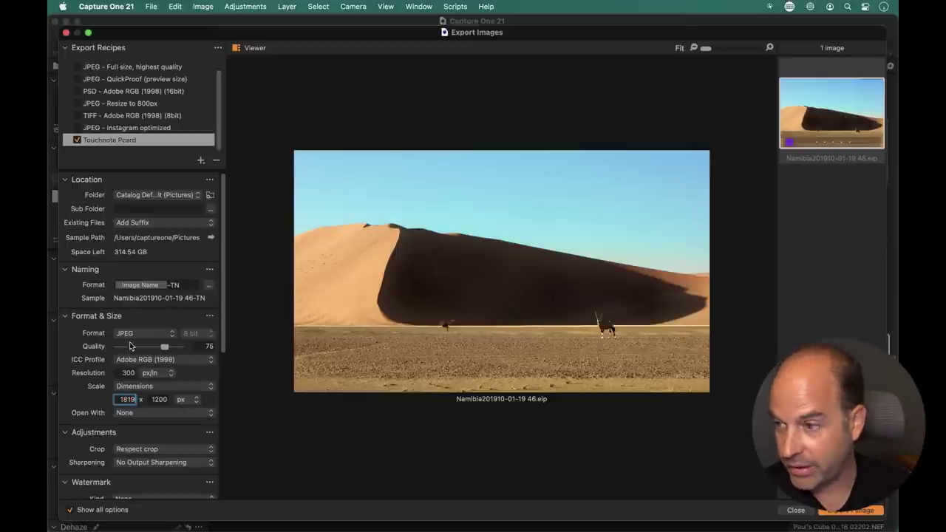
{"action": "key", "text": "Tab"}
{"action": "type", "text": "1"}
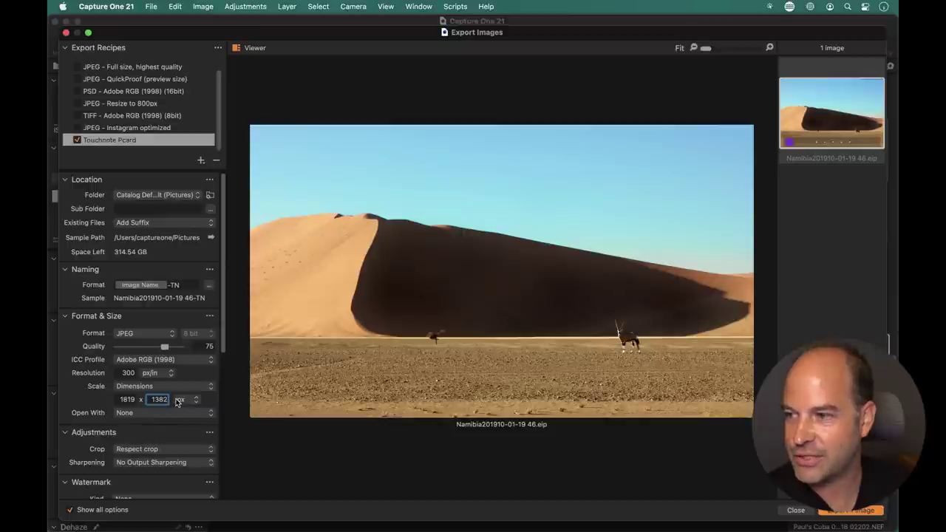
Step: Apply Output Sharpening for Print to the Touchnote Pcard recipe with an amount of 44
{"action": "scroll", "coordinate": [126, 421], "scroll_direction": "down", "scroll_amount": 5}
{"action": "left_click", "coordinate": [157, 362]}
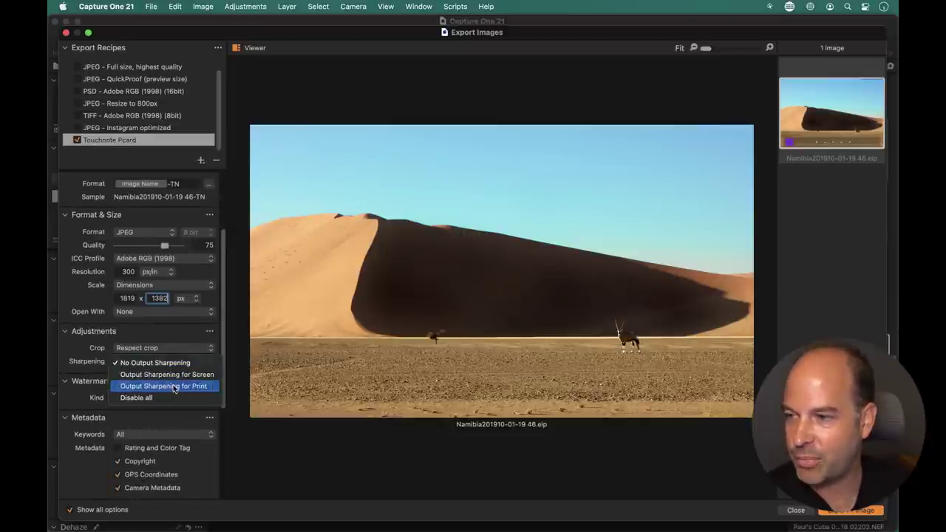
{"action": "left_click", "coordinate": [173, 389]}
{"action": "left_click_drag", "start_coordinate": [122, 377], "coordinate": [122, 378]}
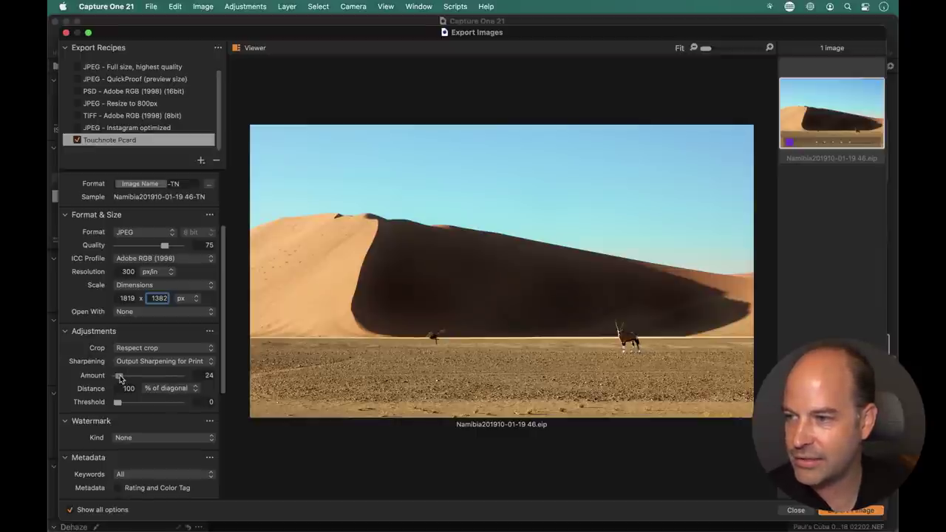
{"action": "left_click_drag", "start_coordinate": [122, 378], "coordinate": [131, 386]}
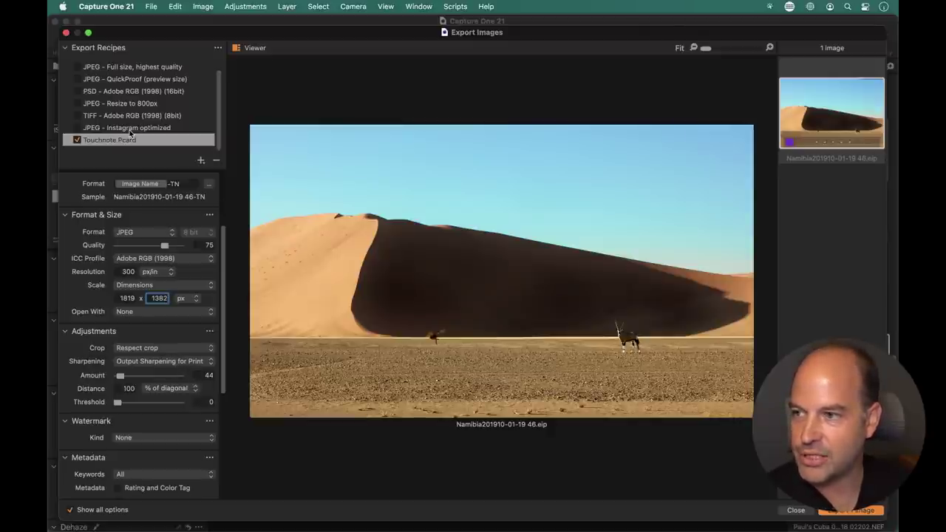
{"action": "left_click_drag", "start_coordinate": [222, 246], "coordinate": [226, 184]}
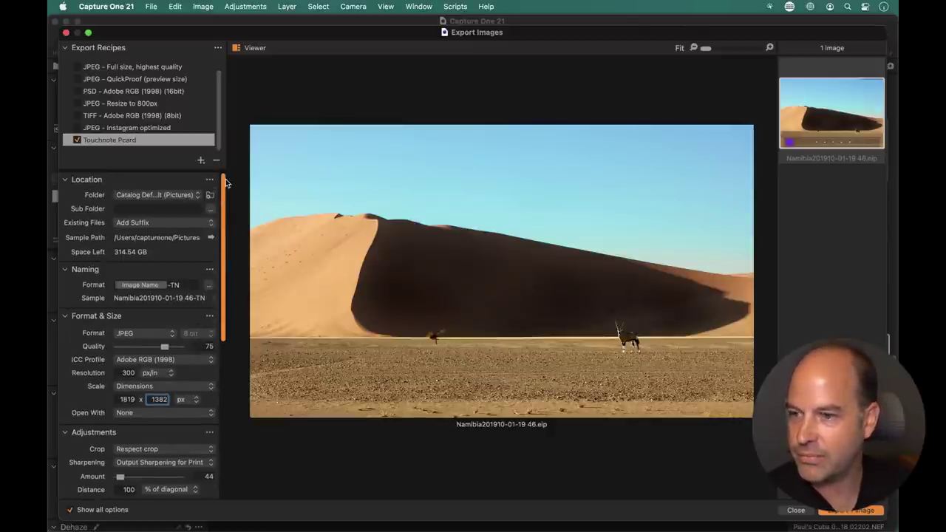
Step: Activate only the Instagram optimized recipe, set its sub folder to "Exports", and export the image
{"action": "left_click", "coordinate": [122, 128]}
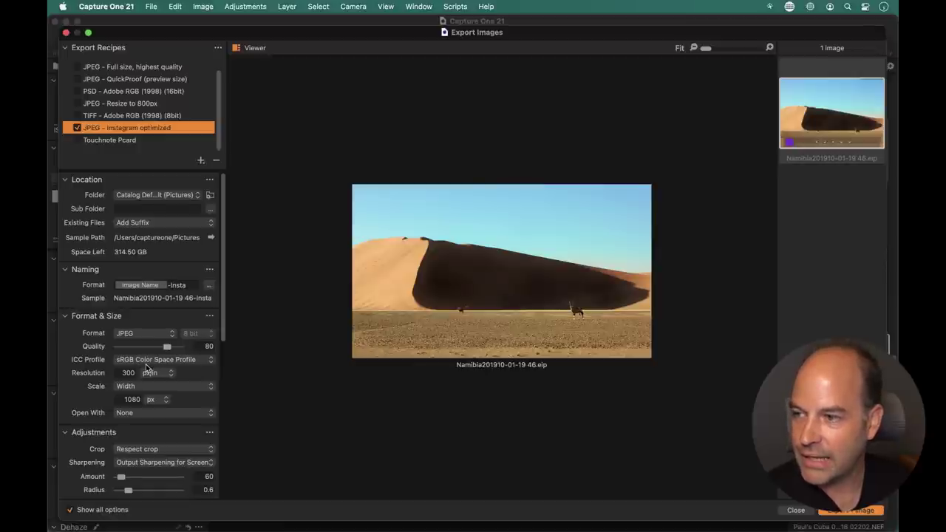
{"action": "scroll", "coordinate": [154, 365], "scroll_direction": "down", "scroll_amount": 2}
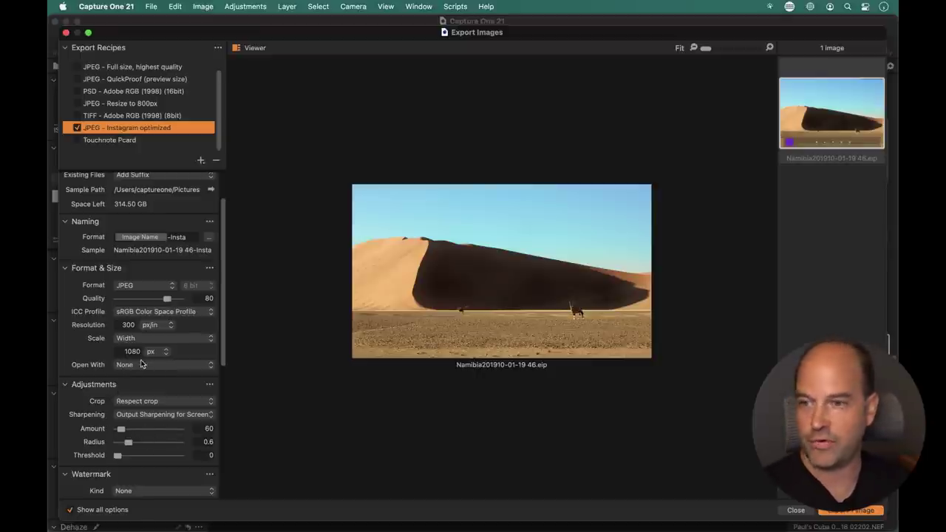
{"action": "scroll", "coordinate": [143, 365], "scroll_direction": "up", "scroll_amount": 2}
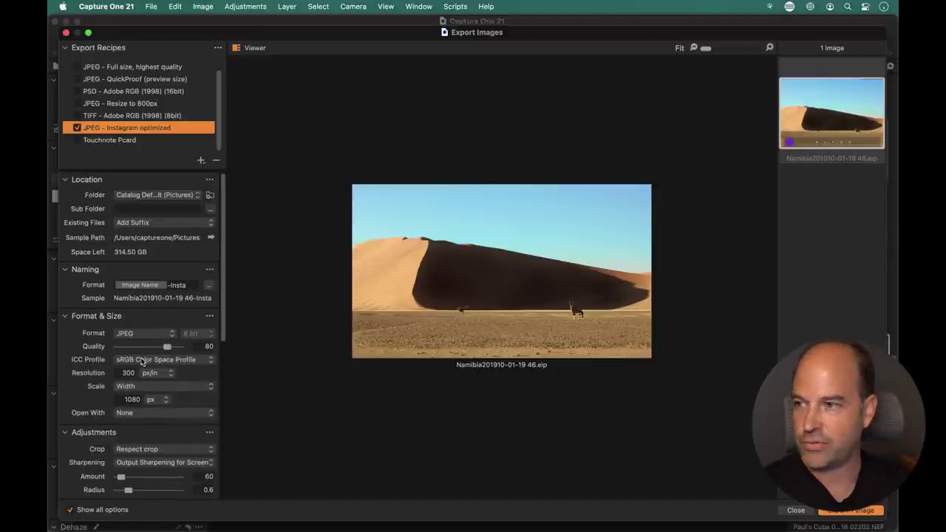
{"action": "left_click", "coordinate": [127, 209]}
{"action": "type", "text": "Exports"}
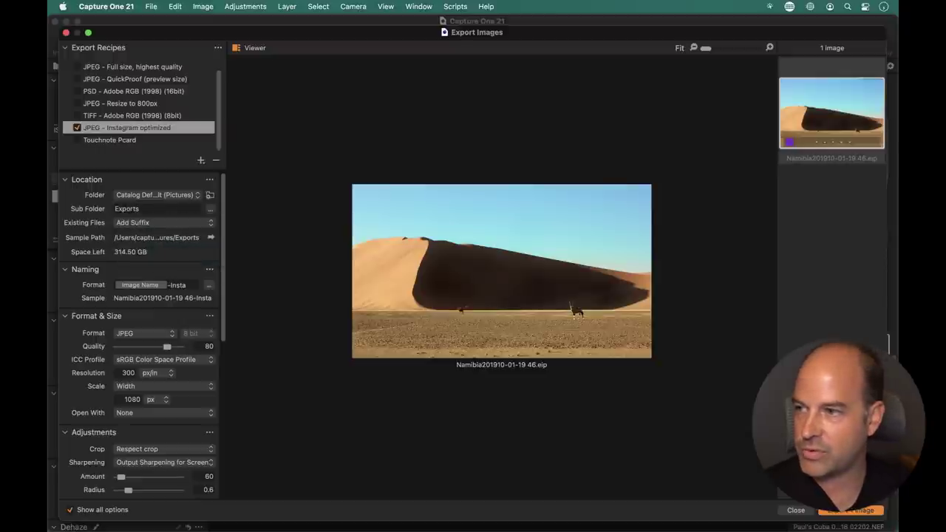
{"action": "left_click", "coordinate": [851, 511]}
Step: Switch to Finder, preview the exported Insta JPEG in the Exports folder under Pictures, and return to Capture One
{"action": "key", "text": "super+Tab"}
{"action": "key", "text": "super+Tab"}
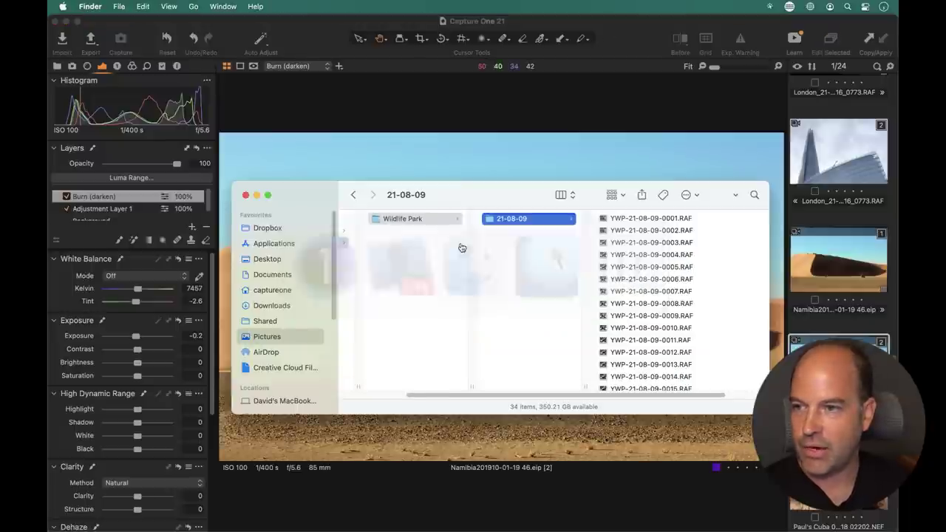
{"action": "left_click", "coordinate": [278, 338]}
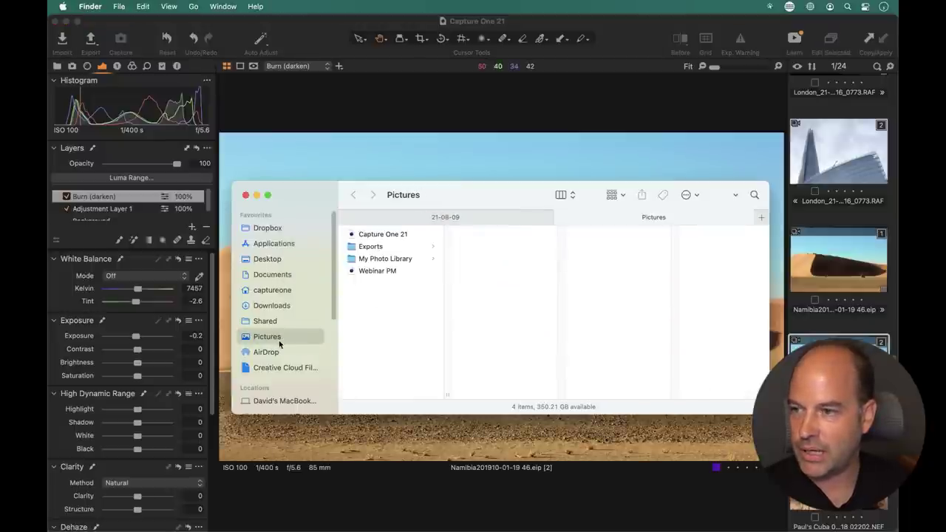
{"action": "left_click", "coordinate": [371, 247]}
{"action": "left_click", "coordinate": [504, 235]}
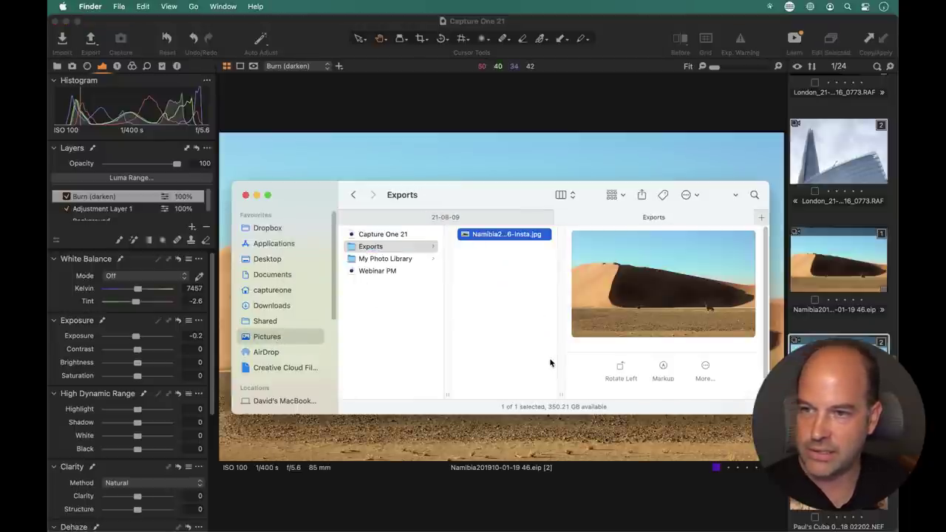
{"action": "key", "text": "space"}
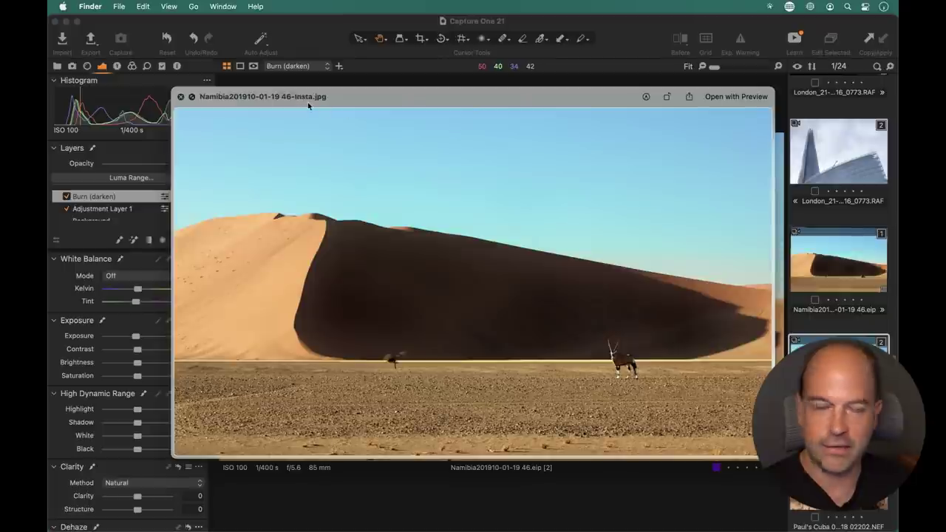
{"action": "key", "text": "space"}
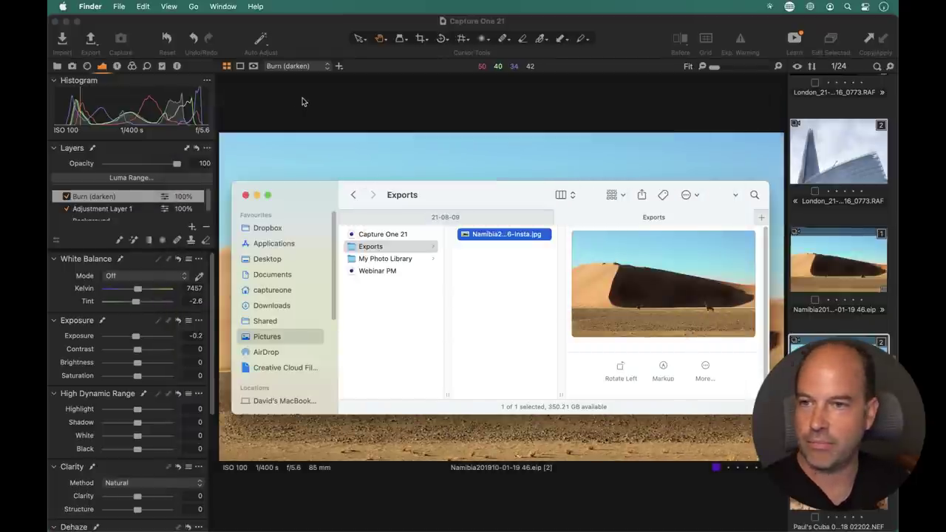
{"action": "left_click", "coordinate": [669, 96]}
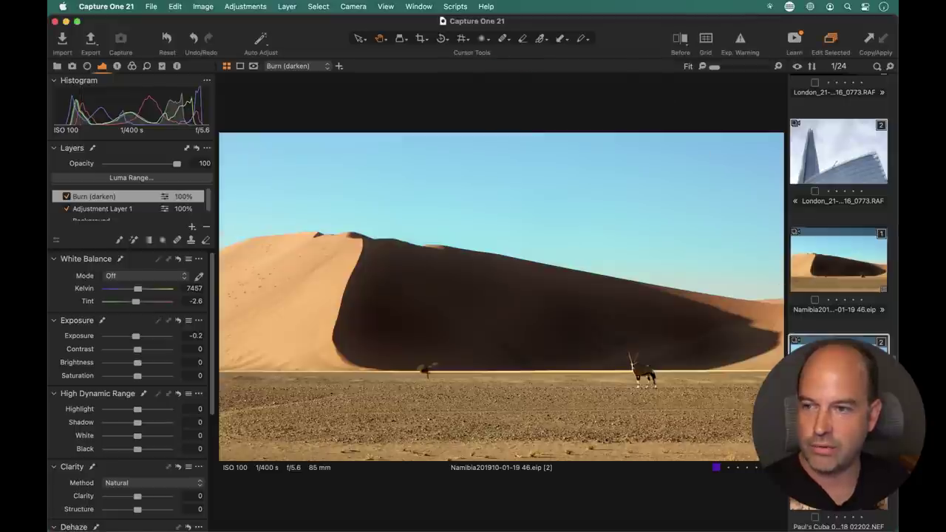
Step: Reopen the export settings, disable the Instagram optimized recipe, and enable the Touchnote Pcard recipe
{"action": "left_click", "coordinate": [90, 40]}
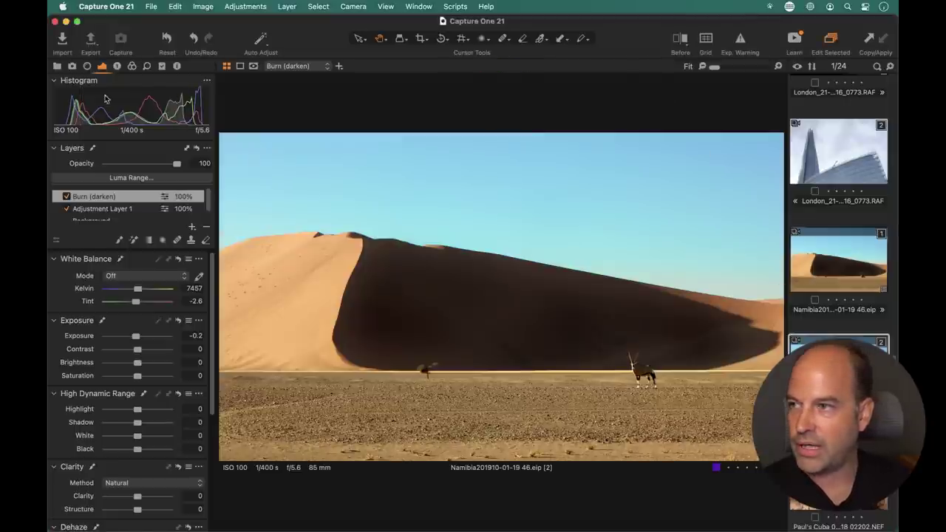
{"action": "left_click", "coordinate": [77, 128]}
{"action": "left_click", "coordinate": [77, 139]}
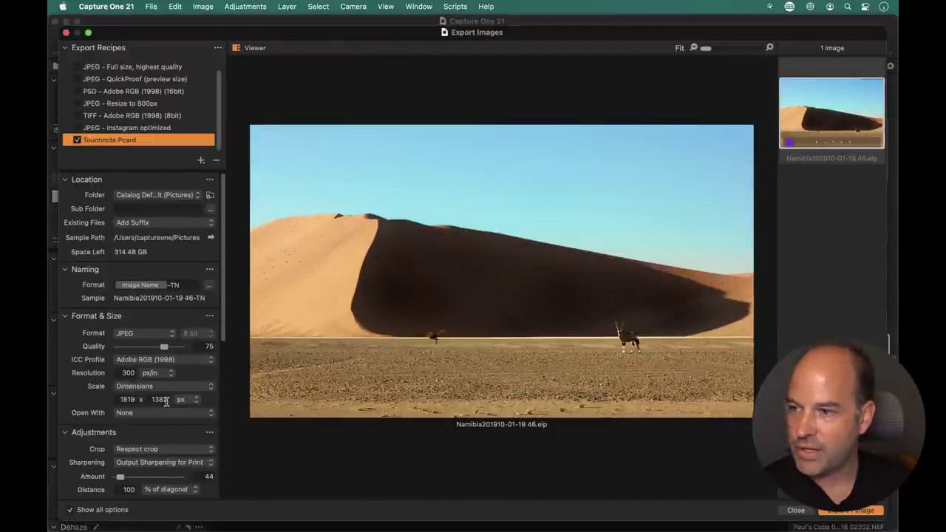
{"action": "scroll", "coordinate": [162, 363], "scroll_direction": "down", "scroll_amount": 3}
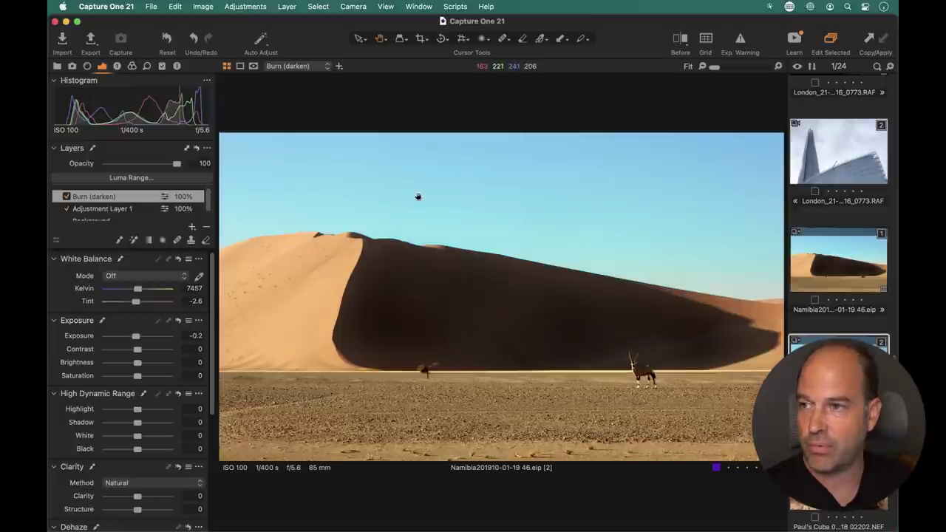
Step: Change the crop ratio on the second Namibia dune variant and reframe the crop to 1819 x 1382 px with more sky
{"action": "left_click", "coordinate": [421, 38]}
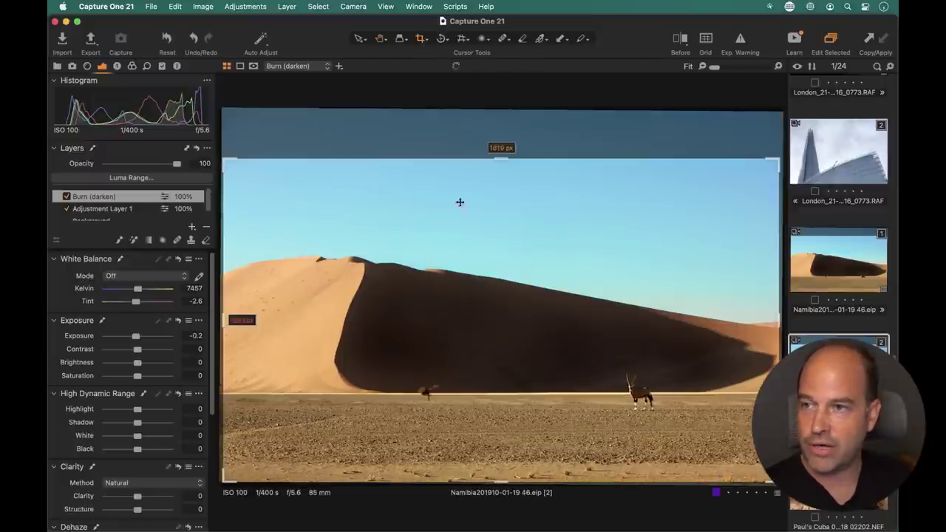
{"action": "right_click", "coordinate": [477, 213]}
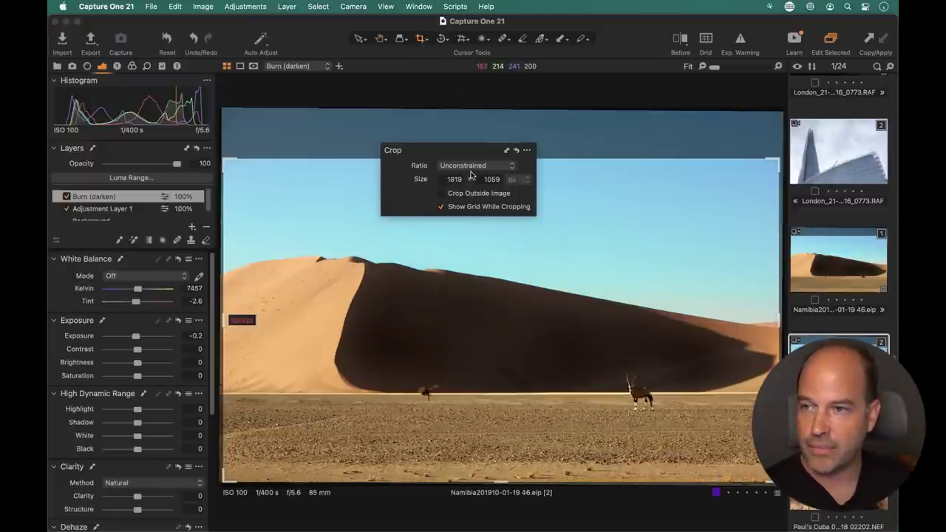
{"action": "left_click", "coordinate": [473, 171]}
{"action": "left_click", "coordinate": [475, 193]}
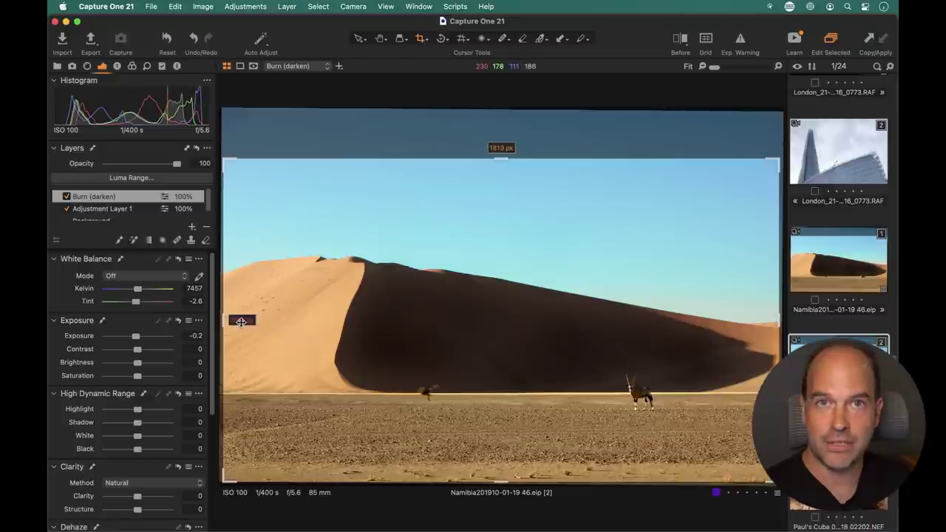
{"action": "left_click_drag", "start_coordinate": [775, 161], "coordinate": [711, 111]}
{"action": "left_click_drag", "start_coordinate": [435, 150], "coordinate": [491, 204]}
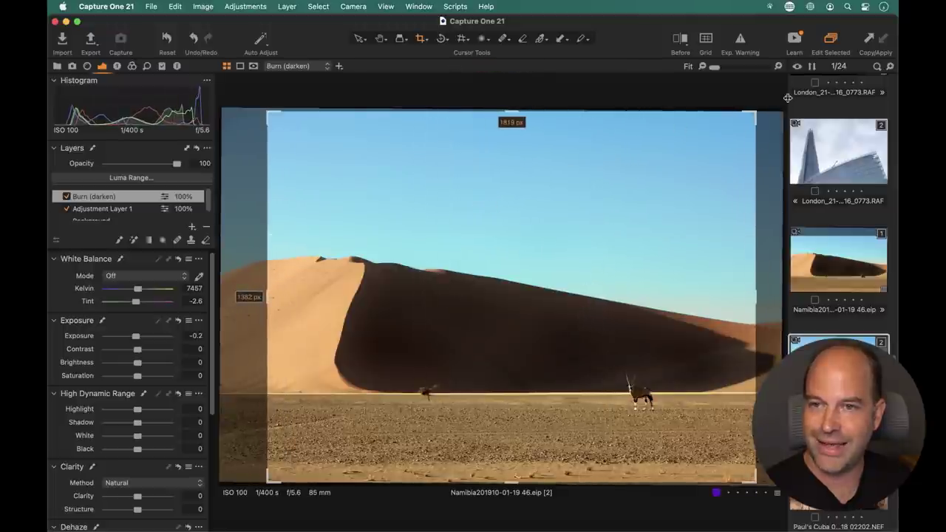
Step: Tighten and reposition the postcard crop so it frames the dark dune face and the oryx, and apply it
{"action": "left_click_drag", "start_coordinate": [752, 112], "coordinate": [728, 133]}
{"action": "left_click_drag", "start_coordinate": [566, 248], "coordinate": [524, 270]}
{"action": "left_click_drag", "start_coordinate": [730, 130], "coordinate": [726, 135]}
{"action": "left_click_drag", "start_coordinate": [557, 262], "coordinate": [566, 263]}
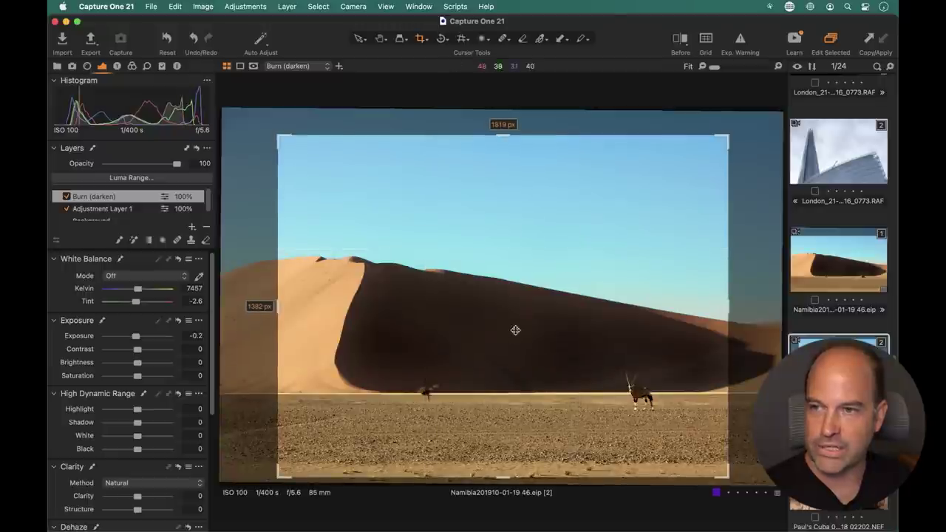
{"action": "left_click", "coordinate": [381, 38]}
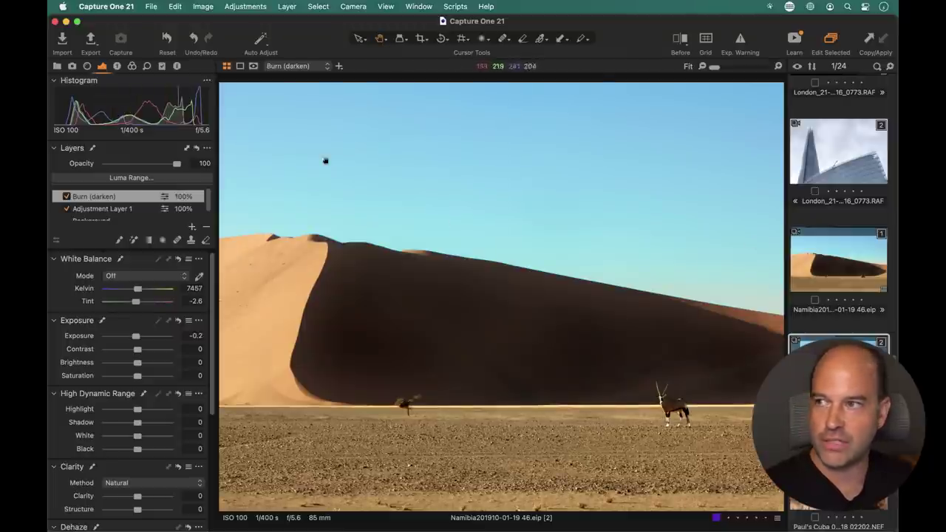
Step: Export the recropped dune variant with the Touchnote Pcard recipe
{"action": "left_click", "coordinate": [91, 38]}
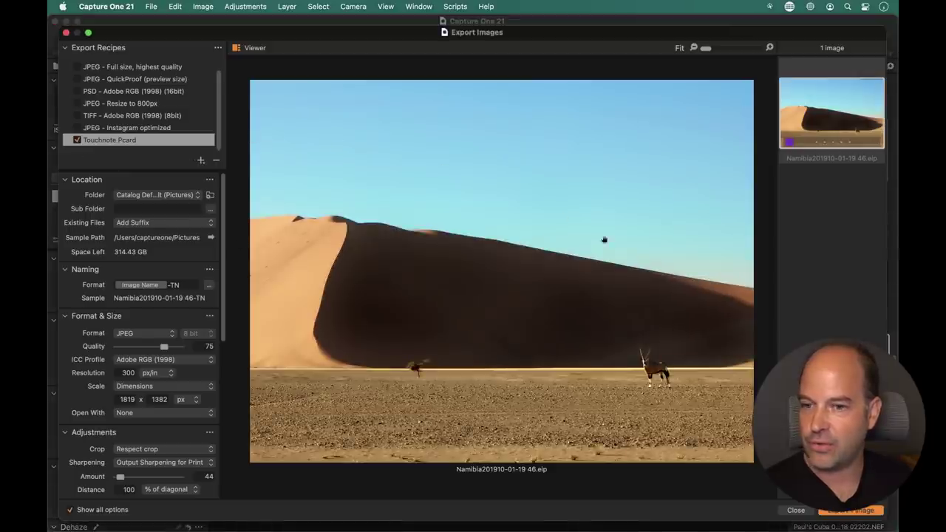
{"action": "left_click", "coordinate": [835, 510]}
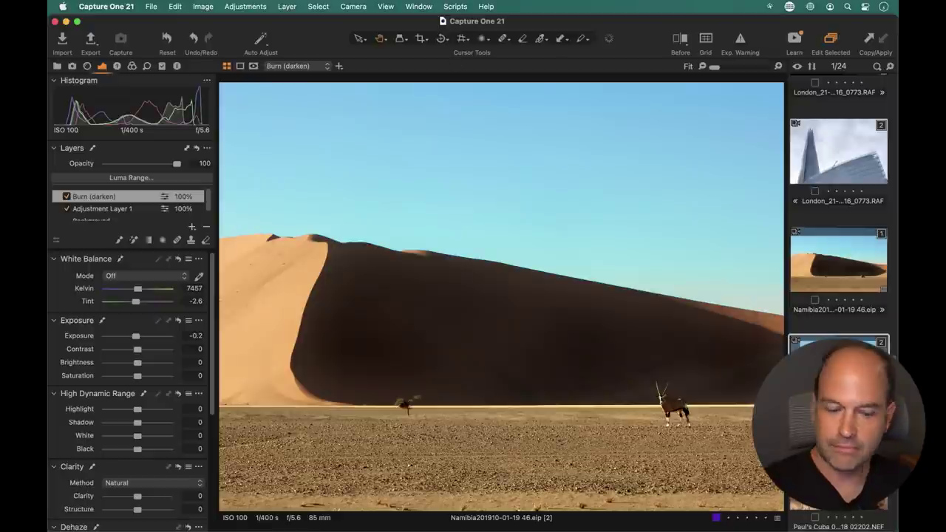
Step: Switch to Finder and move the exported TN JPEG from Pictures into the Exports folder
{"action": "key", "text": "super+Tab"}
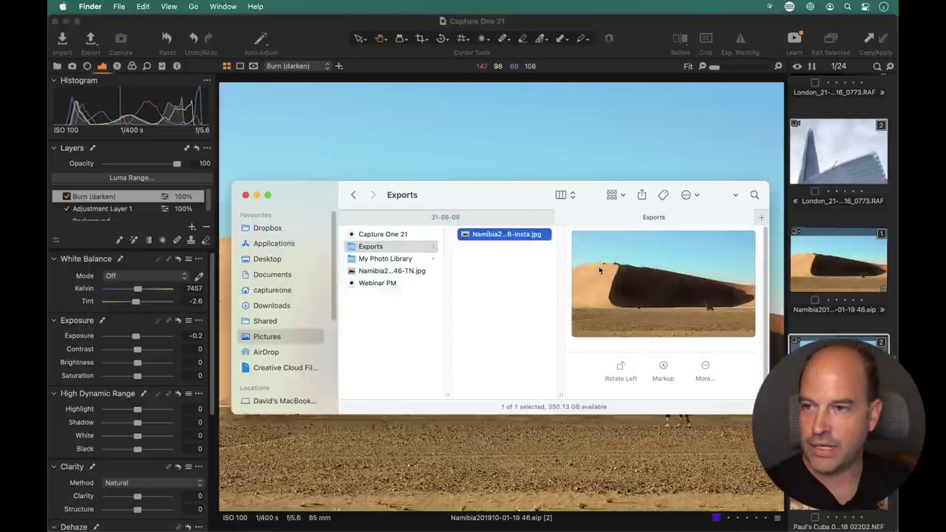
{"action": "left_click", "coordinate": [484, 299]}
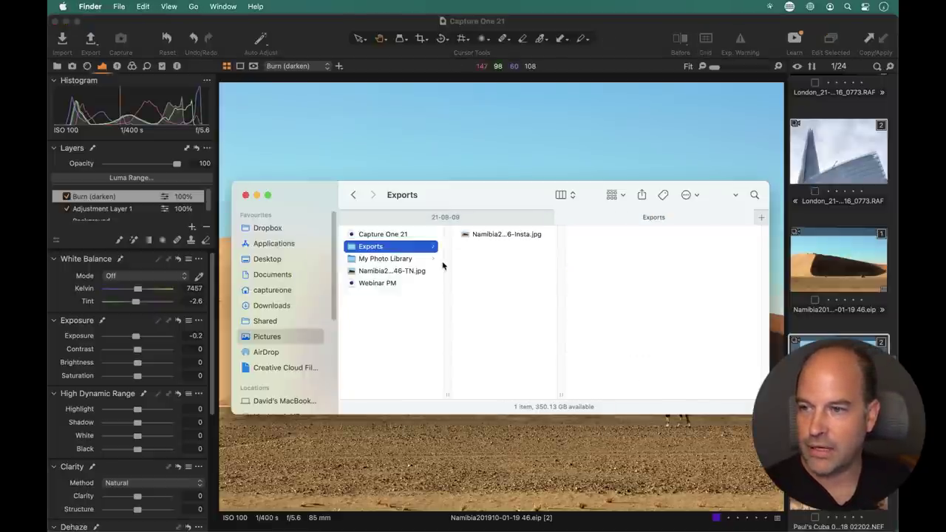
{"action": "left_click", "coordinate": [390, 272]}
{"action": "left_click_drag", "start_coordinate": [383, 273], "coordinate": [374, 246]}
{"action": "left_click", "coordinate": [371, 246]}
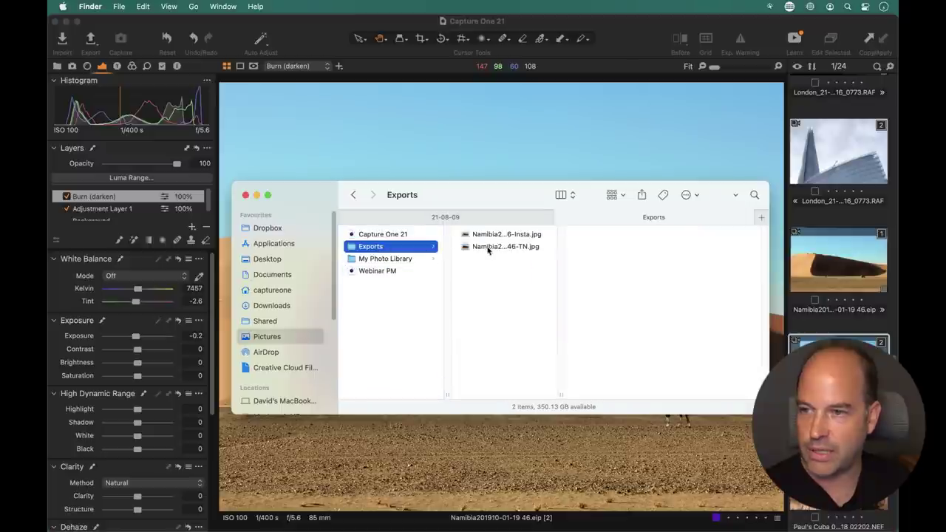
Step: Preview the TN JPEG in the Exports folder and return to Capture One
{"action": "left_click", "coordinate": [488, 250]}
{"action": "key", "text": "space"}
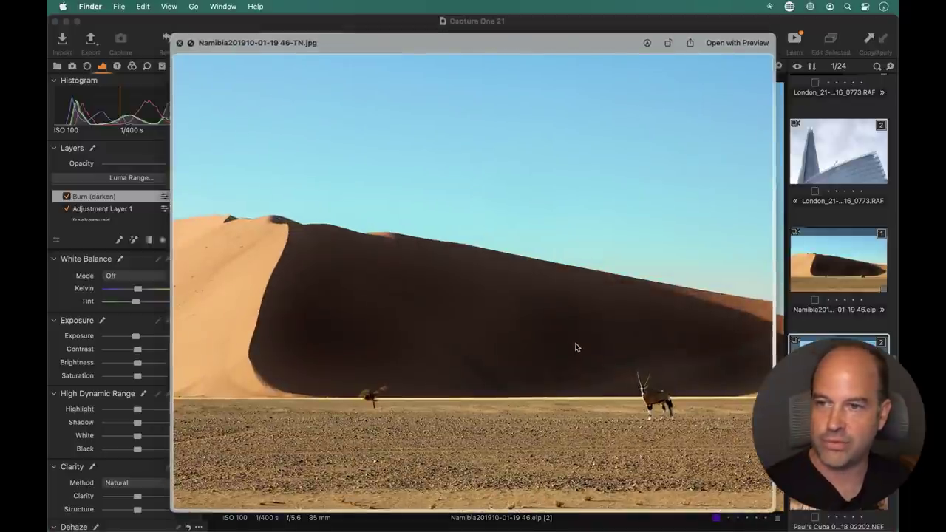
{"action": "key", "text": "space"}
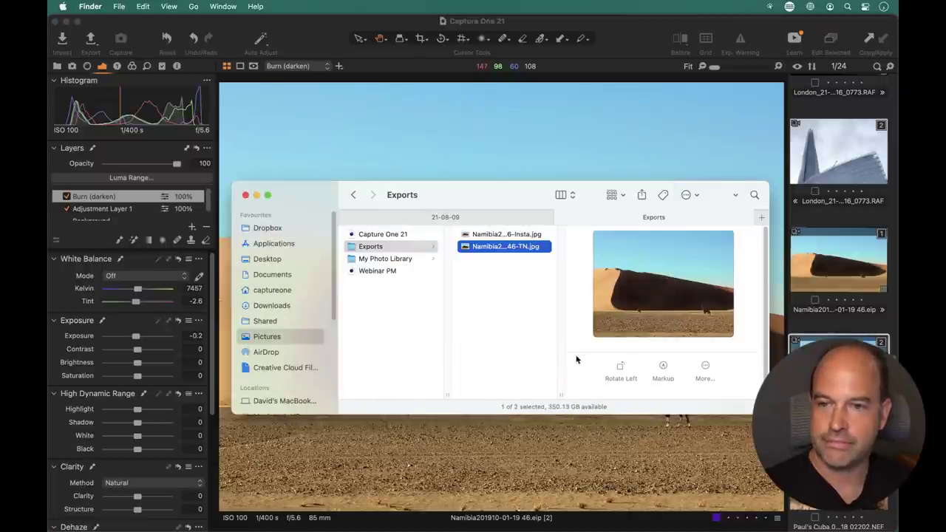
{"action": "key", "text": "super+Tab"}
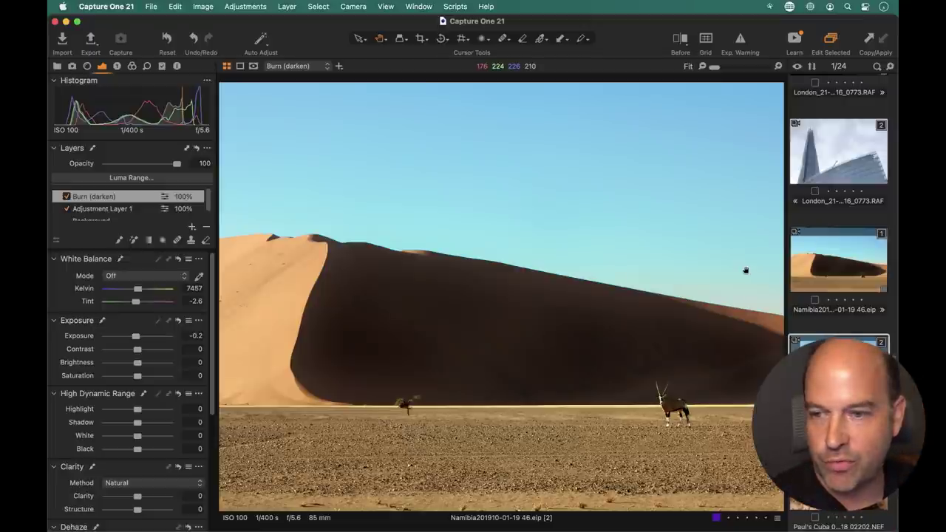
Step: Brighten the oryx in the first Namibia dune variant by painting over it with the Dodge (brighten) style brush
{"action": "double_click", "coordinate": [663, 411]}
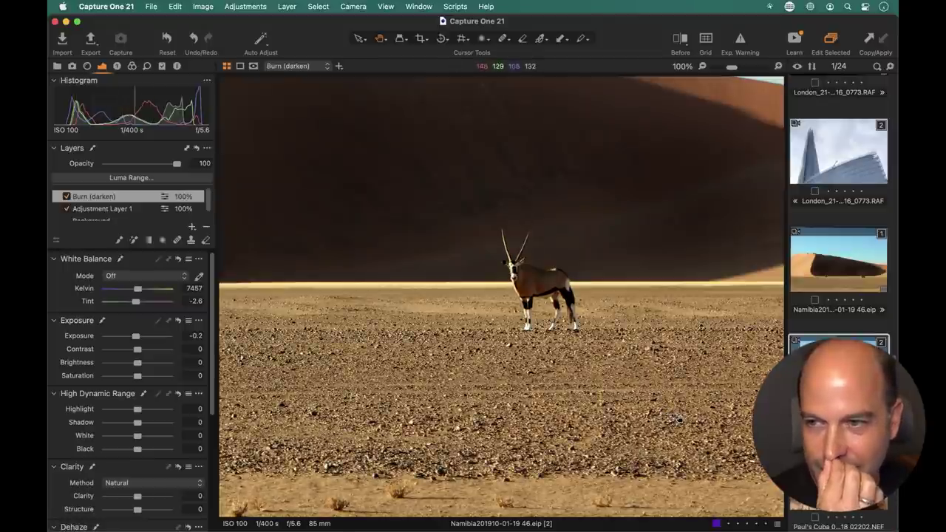
{"action": "left_click", "coordinate": [117, 66]}
{"action": "left_click", "coordinate": [816, 290]}
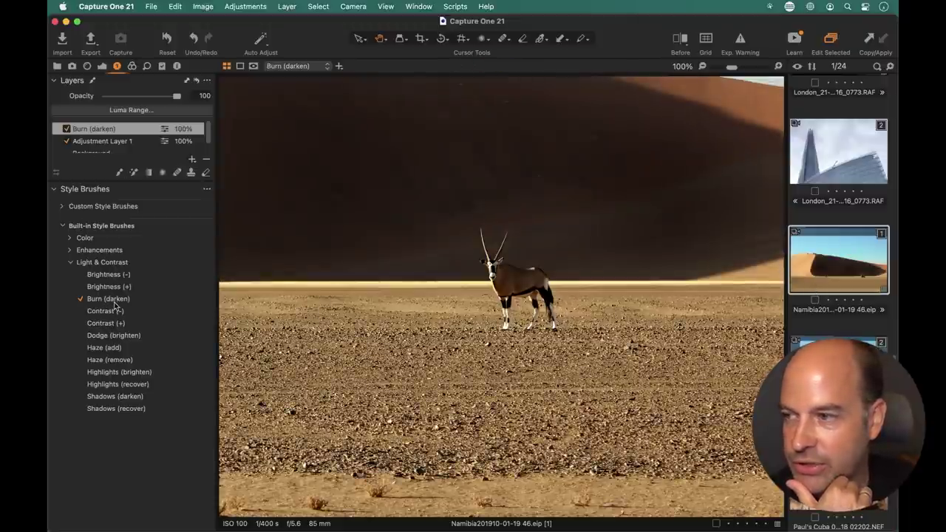
{"action": "left_click", "coordinate": [119, 336]}
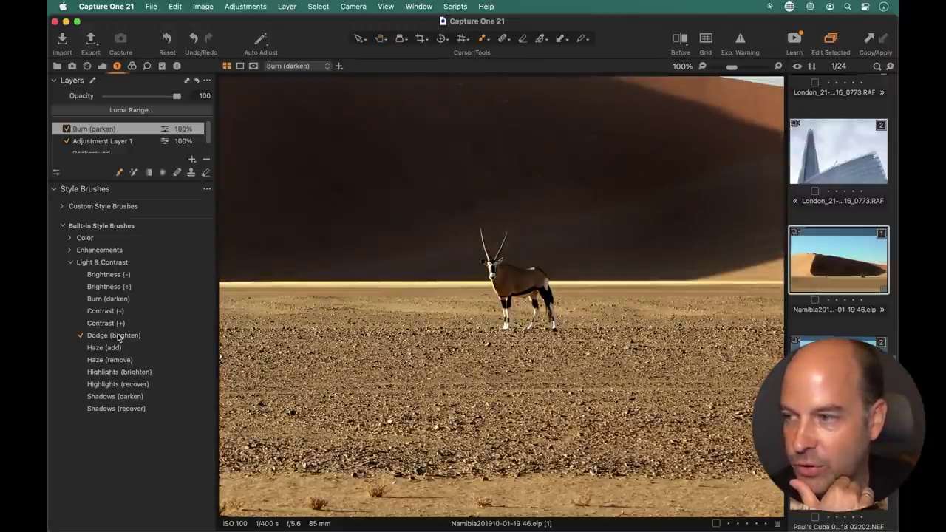
{"action": "key", "text": "super+plus"}
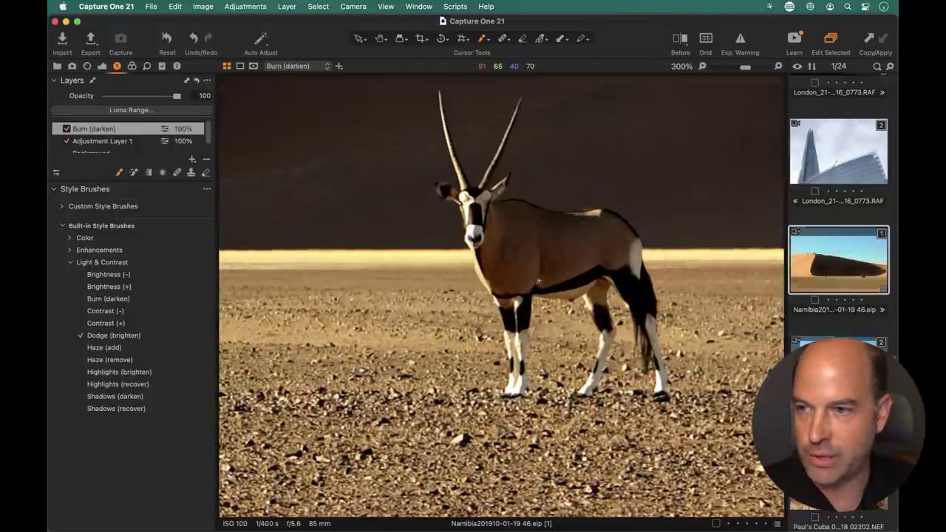
{"action": "right_click", "coordinate": [521, 261]}
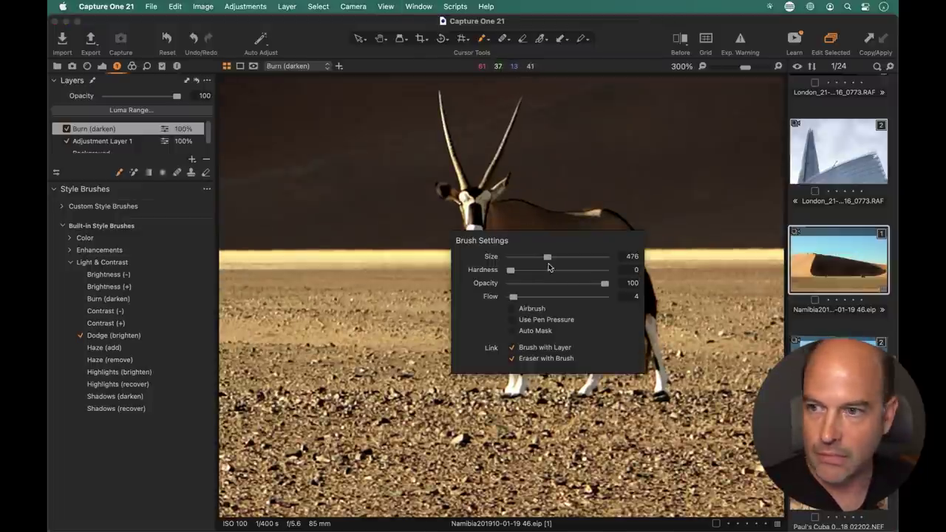
{"action": "left_click", "coordinate": [517, 222]}
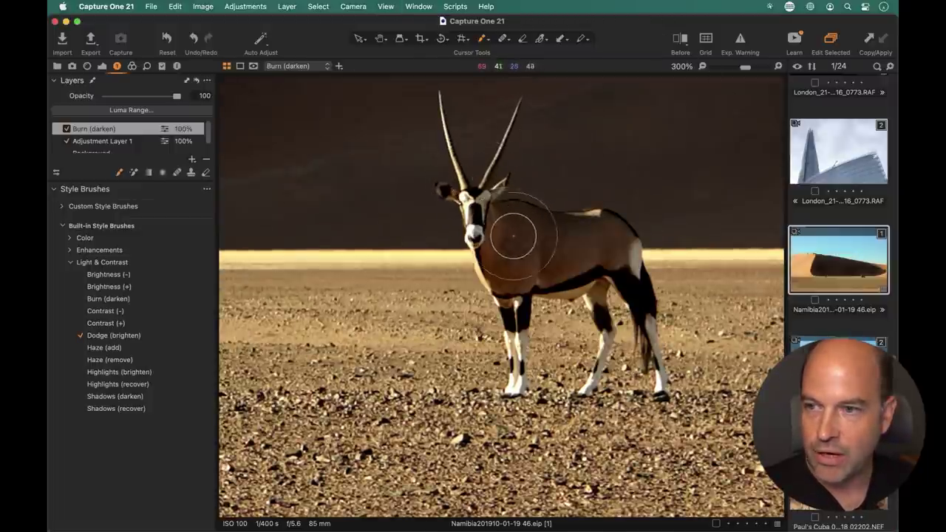
{"action": "mouse_move", "coordinate": [528, 238]}
{"action": "left_mouse_down"}
{"action": "mouse_move", "coordinate": [601, 243]}
{"action": "mouse_move", "coordinate": [521, 255]}
{"action": "mouse_move", "coordinate": [521, 269]}
{"action": "mouse_move", "coordinate": [592, 263]}
{"action": "mouse_move", "coordinate": [514, 267]}
{"action": "mouse_move", "coordinate": [485, 221]}
{"action": "mouse_move", "coordinate": [603, 244]}
{"action": "mouse_move", "coordinate": [617, 263]}
{"action": "mouse_move", "coordinate": [567, 275]}
{"action": "mouse_move", "coordinate": [632, 284]}
{"action": "mouse_move", "coordinate": [485, 228]}
{"action": "mouse_move", "coordinate": [497, 164]}
{"action": "left_mouse_up"}
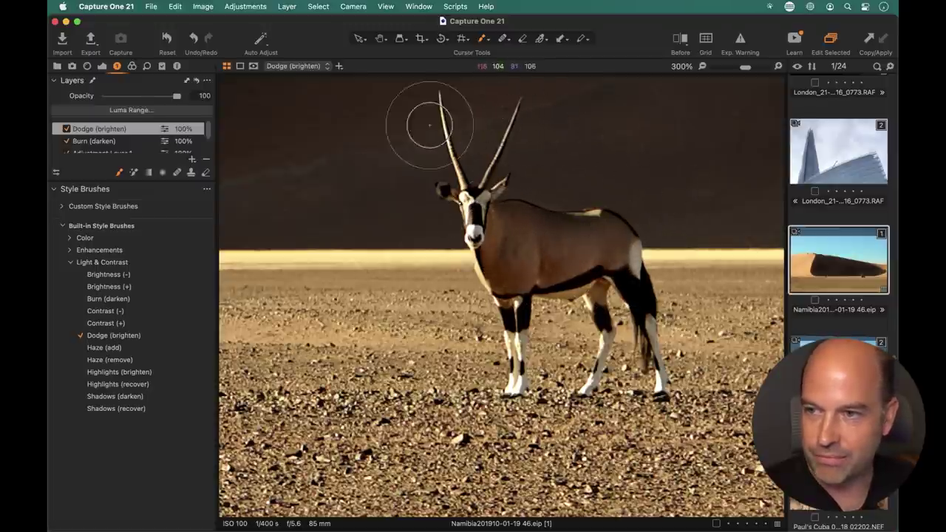
{"action": "mouse_move", "coordinate": [533, 268]}
{"action": "left_mouse_down"}
{"action": "mouse_move", "coordinate": [507, 253]}
{"action": "mouse_move", "coordinate": [509, 308]}
{"action": "mouse_move", "coordinate": [518, 249]}
{"action": "left_mouse_up"}
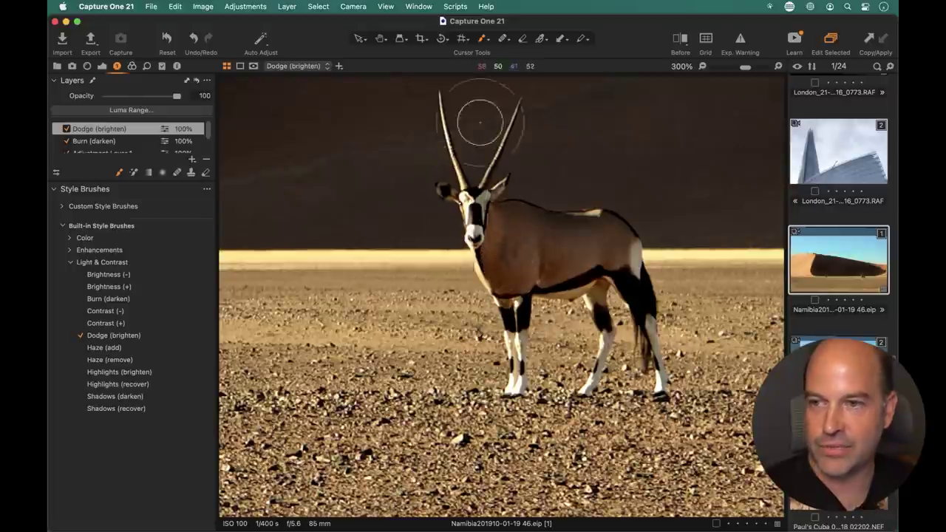
{"action": "key", "text": "h"}
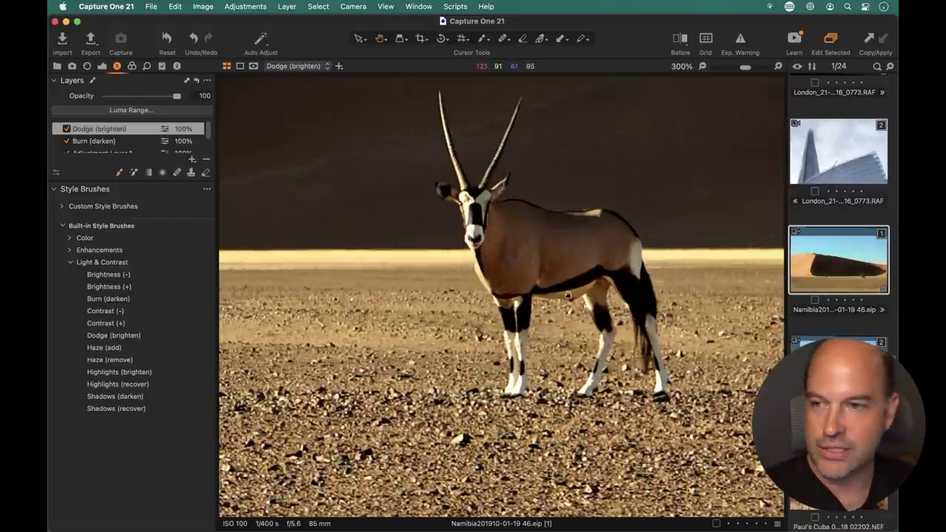
Step: Compare the oryx with and without the Dodge (brighten) layer, both close up and in the full image
{"action": "left_click", "coordinate": [68, 129]}
{"action": "left_click", "coordinate": [68, 130]}
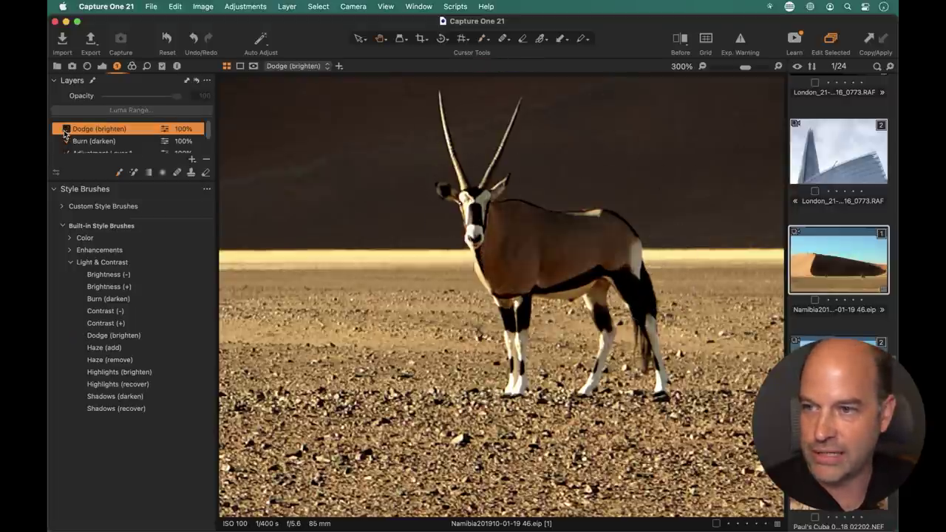
{"action": "key", "text": "super+0"}
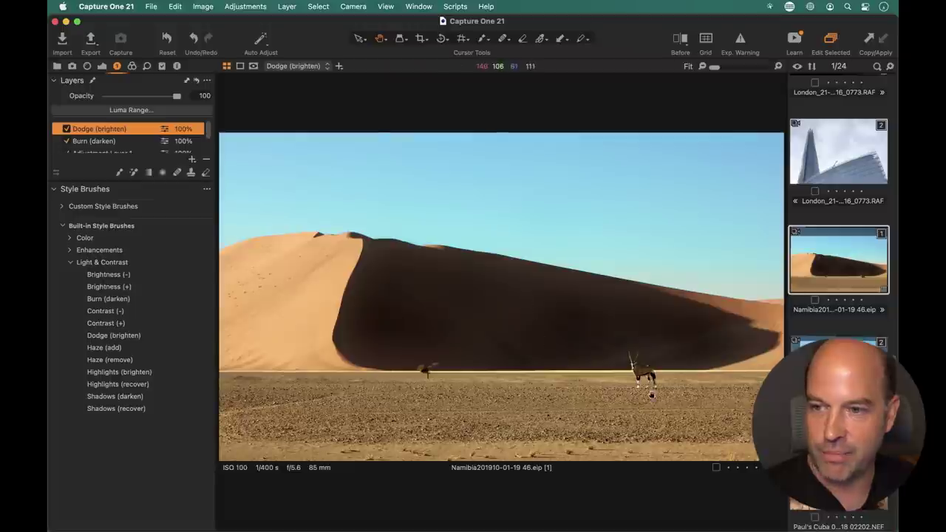
{"action": "left_click", "coordinate": [67, 129]}
{"action": "left_click", "coordinate": [67, 129]}
{"action": "left_click", "coordinate": [66, 129]}
{"action": "left_click", "coordinate": [66, 129]}
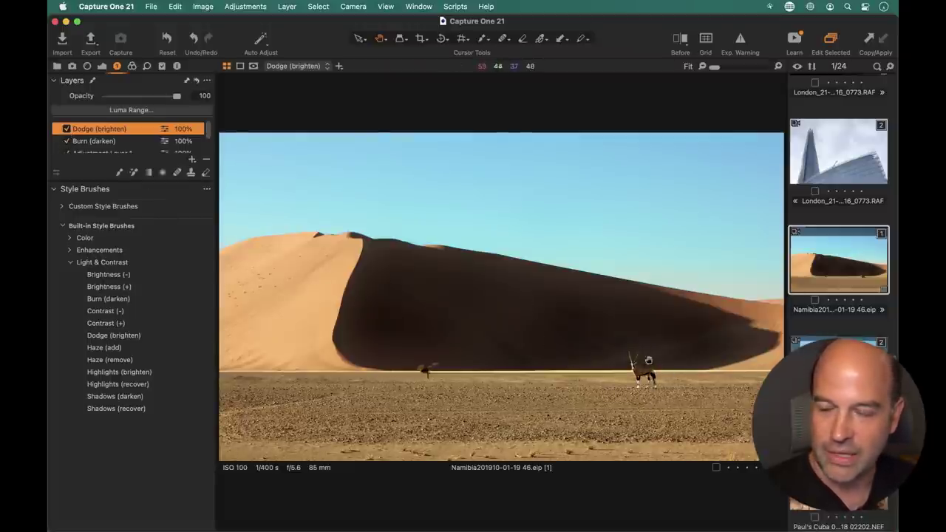
Step: Inspect the brightened oryx at 100% and within the full frame of the first variant
{"action": "left_click", "coordinate": [648, 363]}
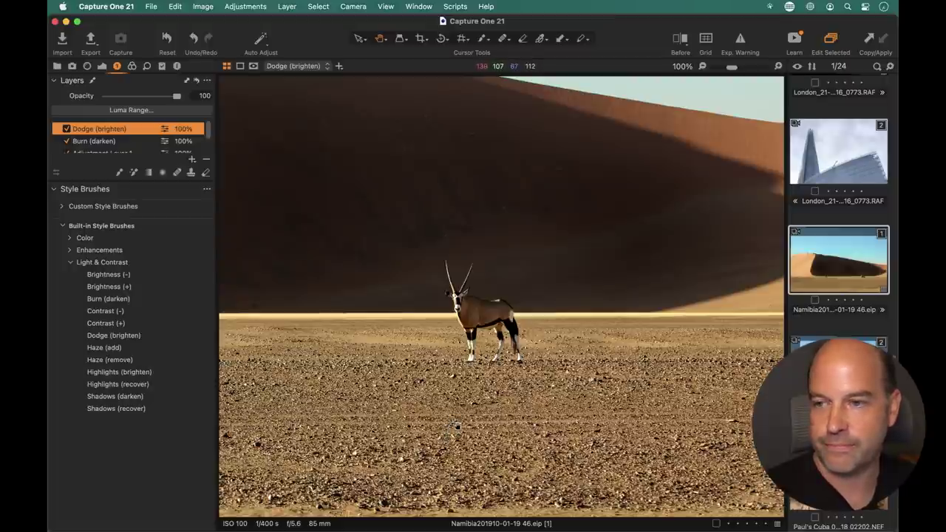
{"action": "double_click", "coordinate": [482, 321]}
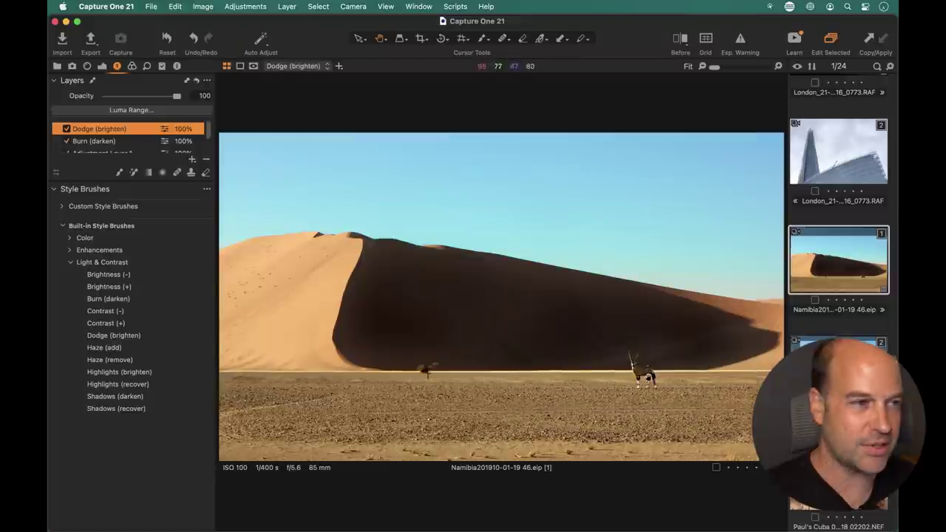
{"action": "double_click", "coordinate": [639, 374]}
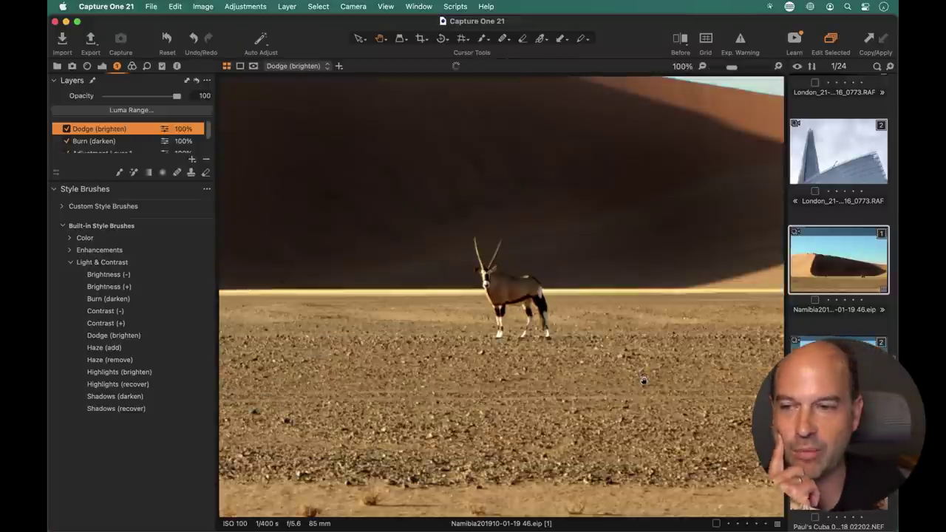
{"action": "double_click", "coordinate": [537, 324]}
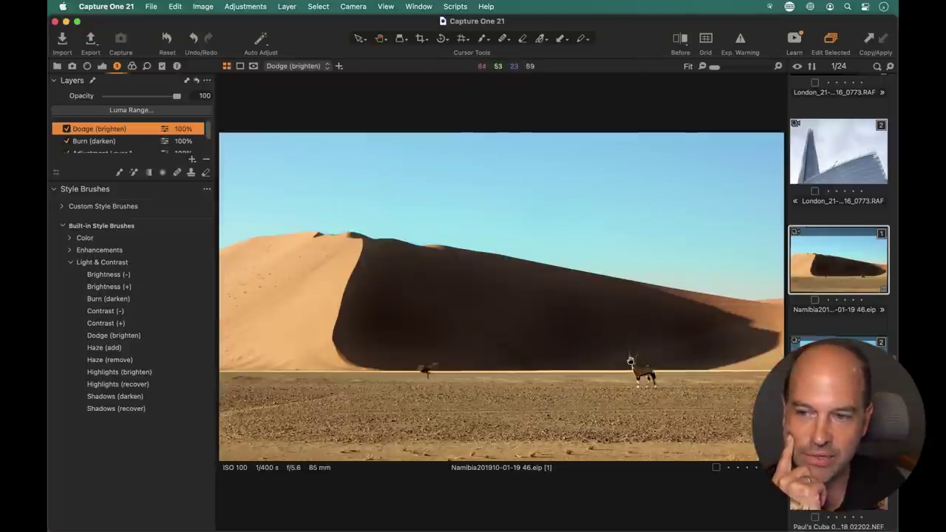
{"action": "double_click", "coordinate": [640, 366]}
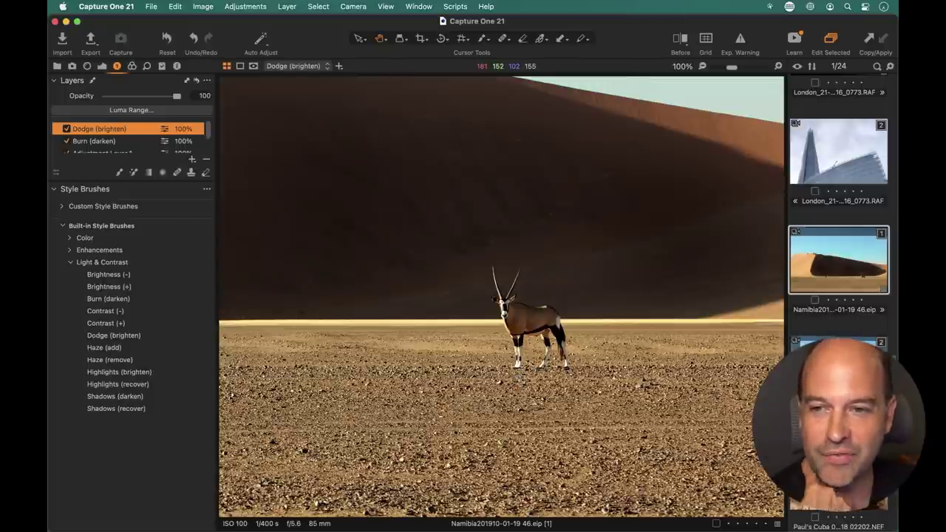
{"action": "left_click", "coordinate": [782, 294]}
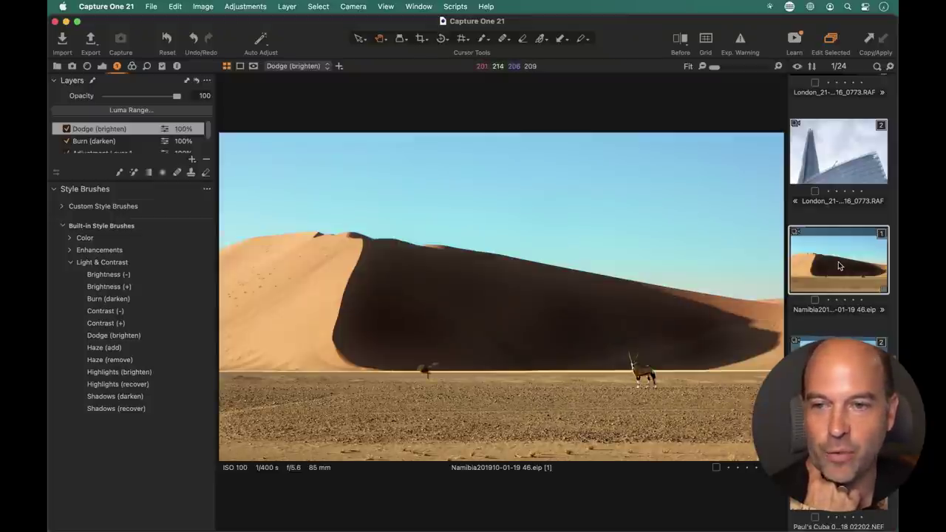
Step: Select the second dune variant, filter the Photos album by the Purple color tag, and clear the filter again
{"action": "left_click", "coordinate": [830, 348]}
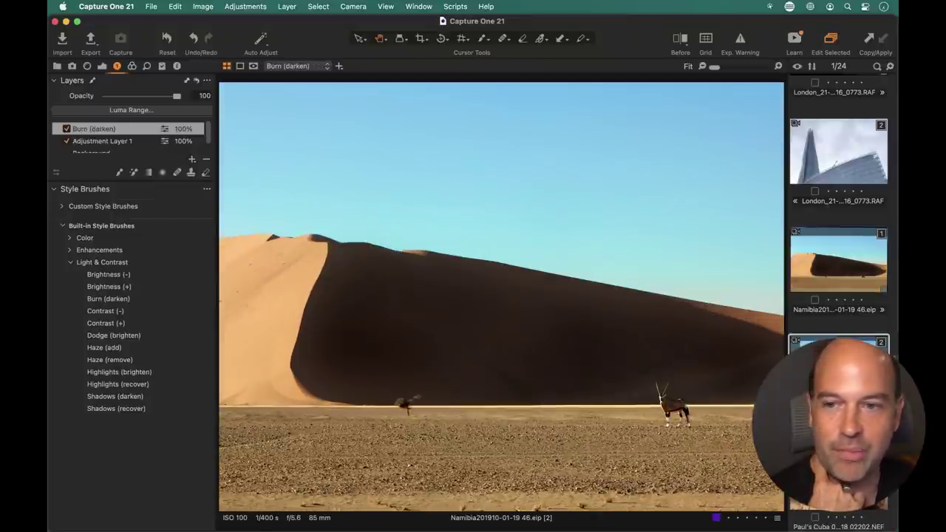
{"action": "left_click", "coordinate": [58, 66]}
{"action": "scroll", "coordinate": [167, 440], "scroll_direction": "down", "scroll_amount": 2}
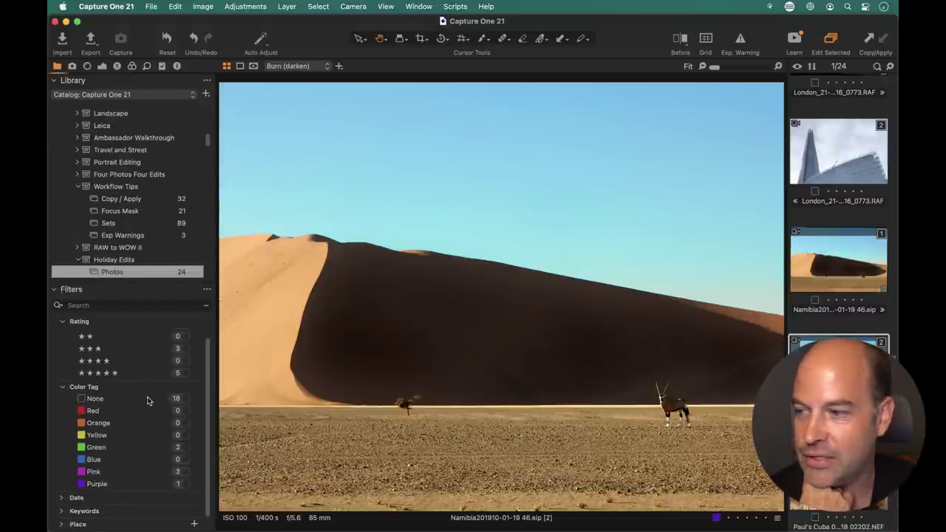
{"action": "left_click", "coordinate": [182, 485]}
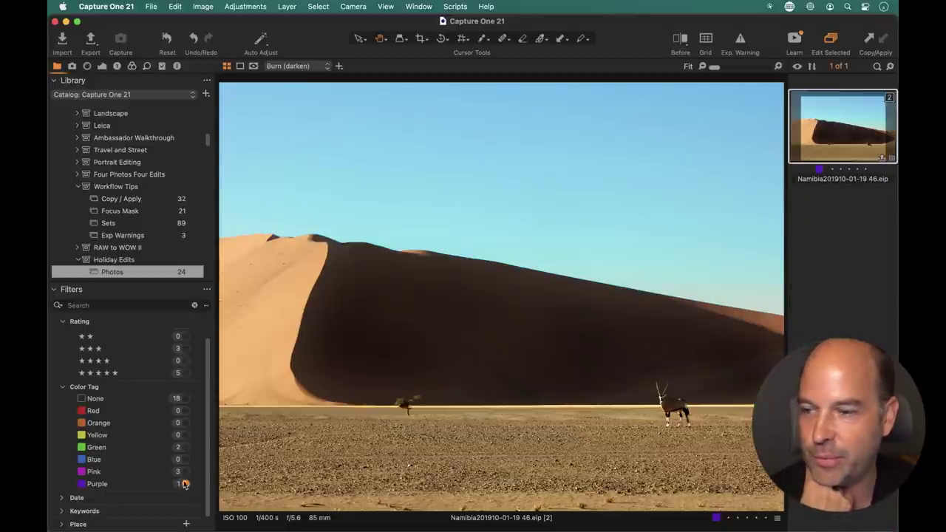
{"action": "left_click", "coordinate": [184, 485]}
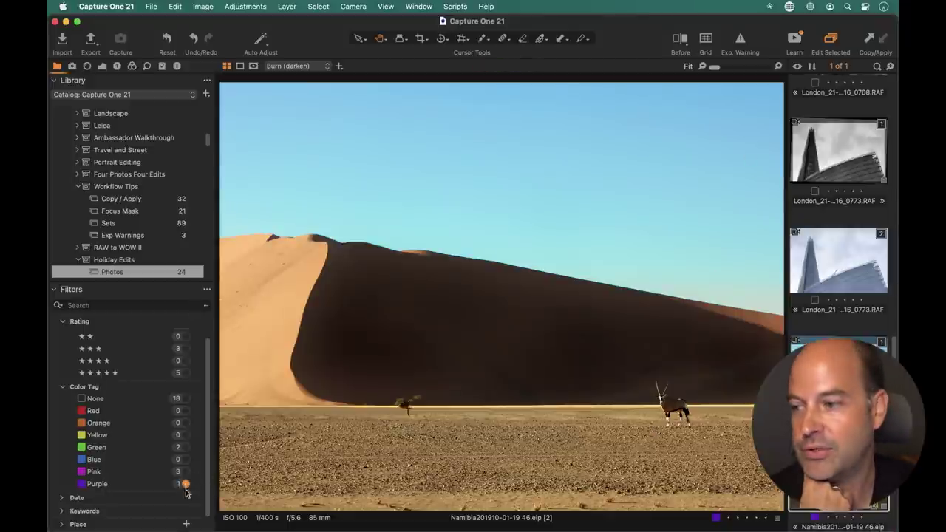